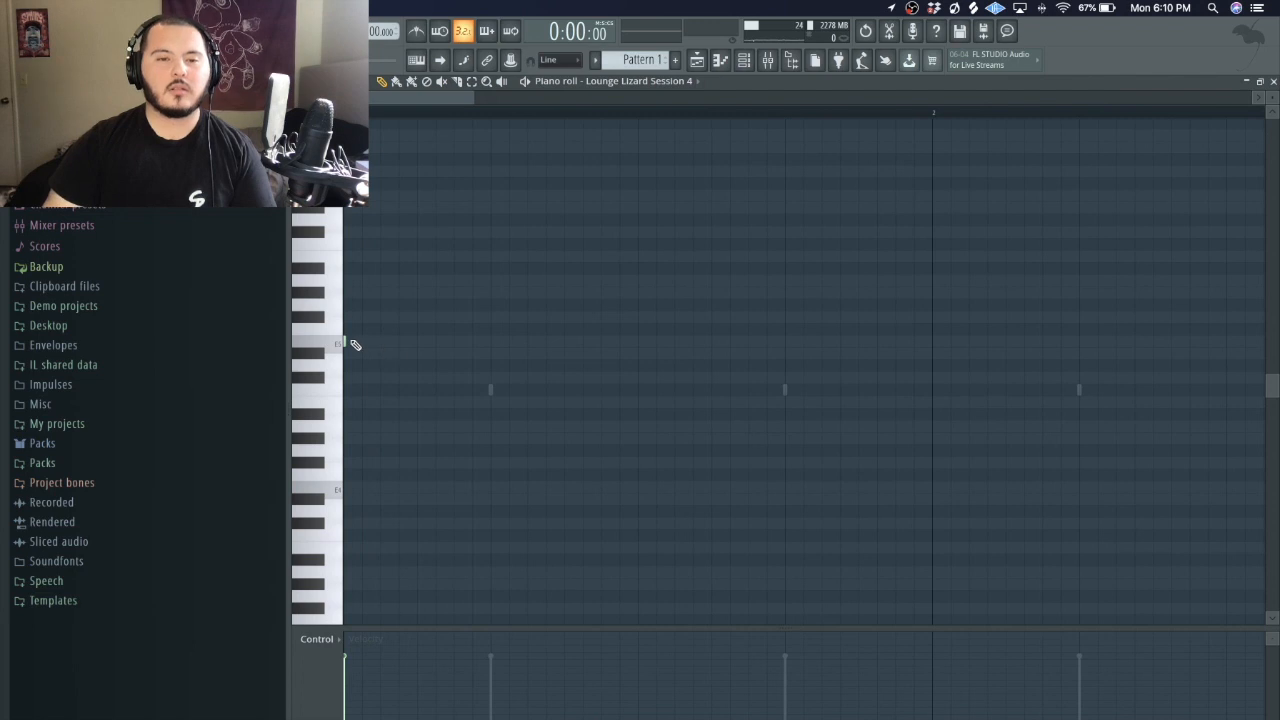
- Draw a five-note chord, E5, G#5, B5, D#6 and F#6, at the start of the Lounge Lizard pattern
{"action": "left_click_drag", "start_coordinate": [345, 341], "coordinate": [585, 367]}
{"action": "scroll", "coordinate": [592, 374], "scroll_direction": "down", "scroll_amount": 2}
{"action": "left_click_drag", "start_coordinate": [386, 341], "coordinate": [388, 171]}
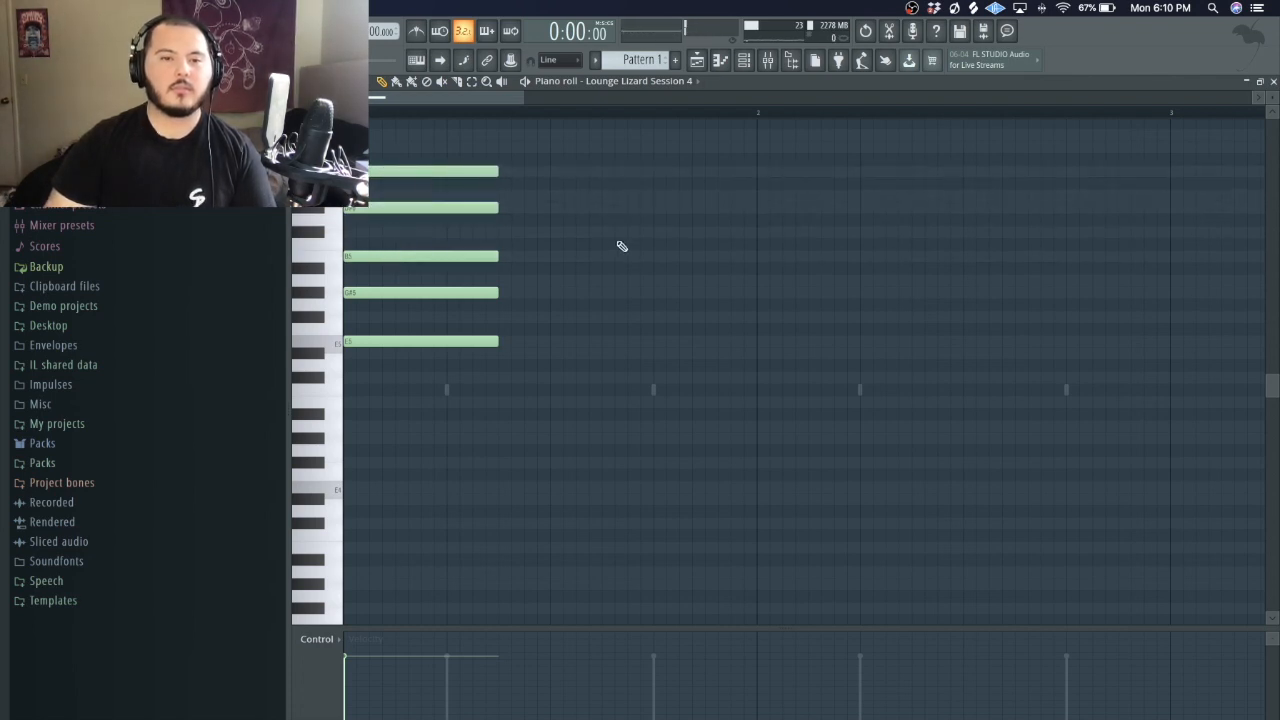
- Lower the velocity of all the chord's notes, strum them with the strumizer and play back the result
{"action": "key", "text": "ctrl+a"}
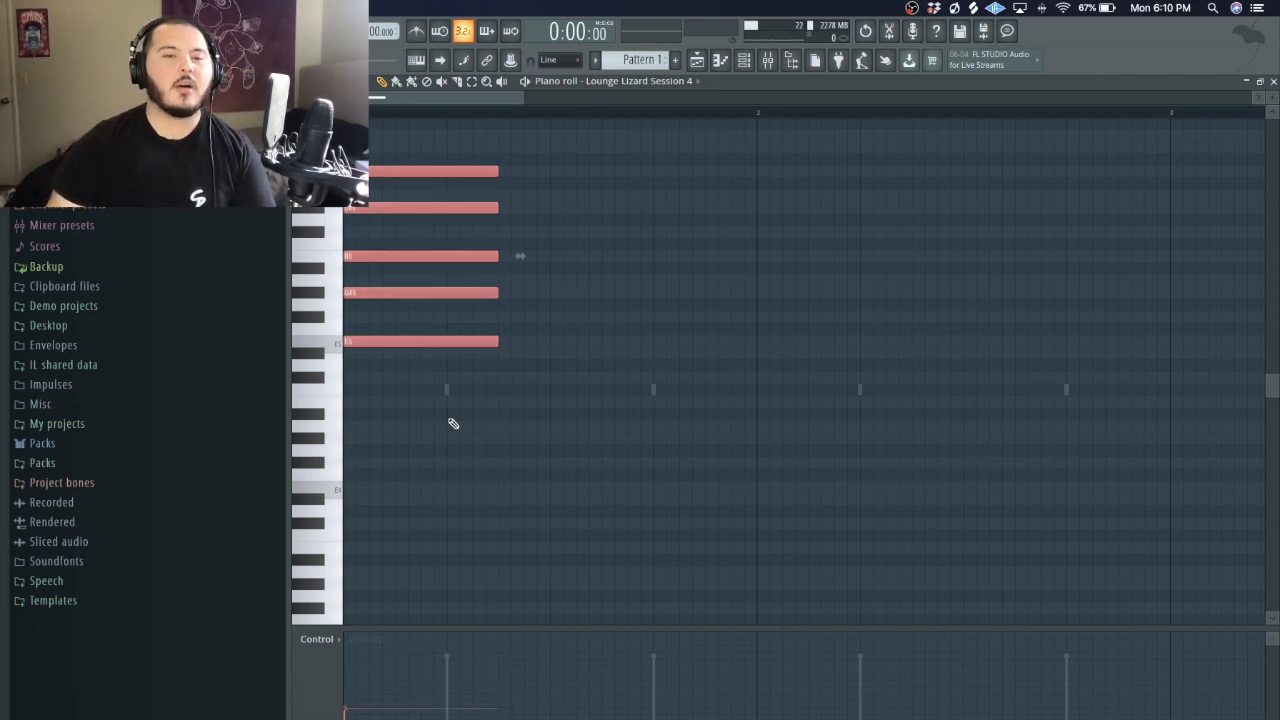
{"action": "key", "text": "alt+s"}
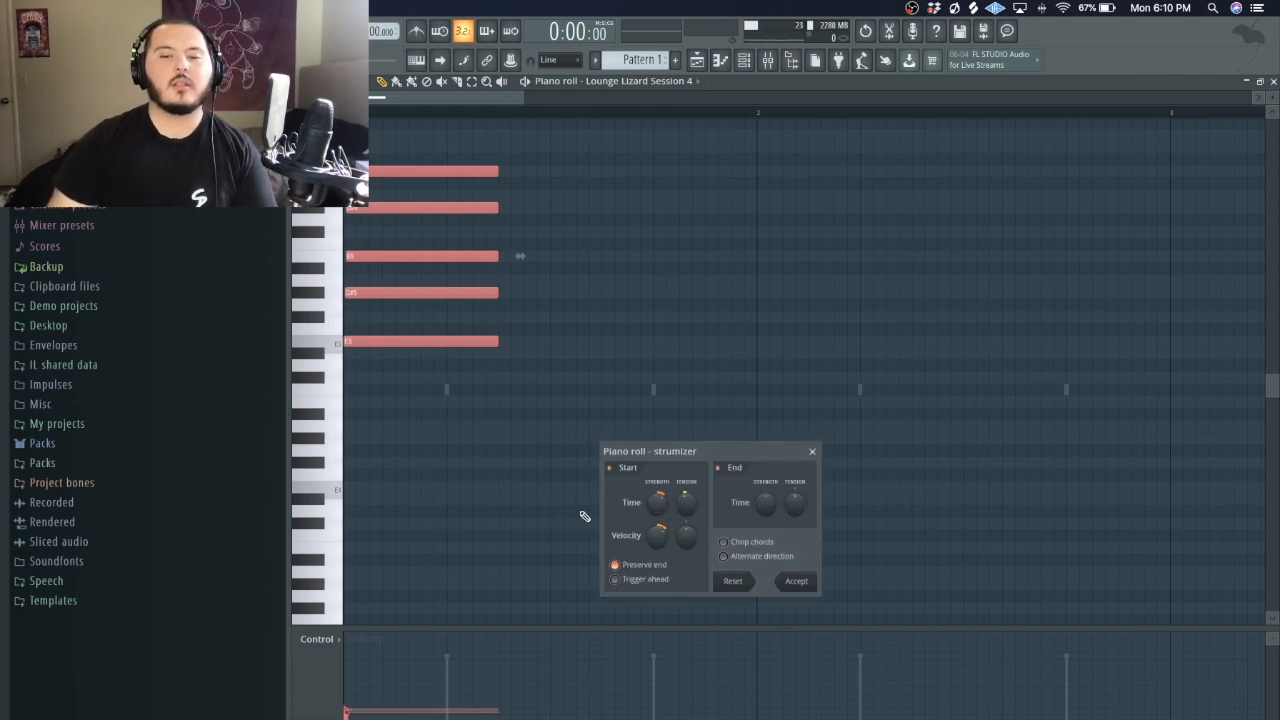
{"action": "left_click", "coordinate": [810, 583]}
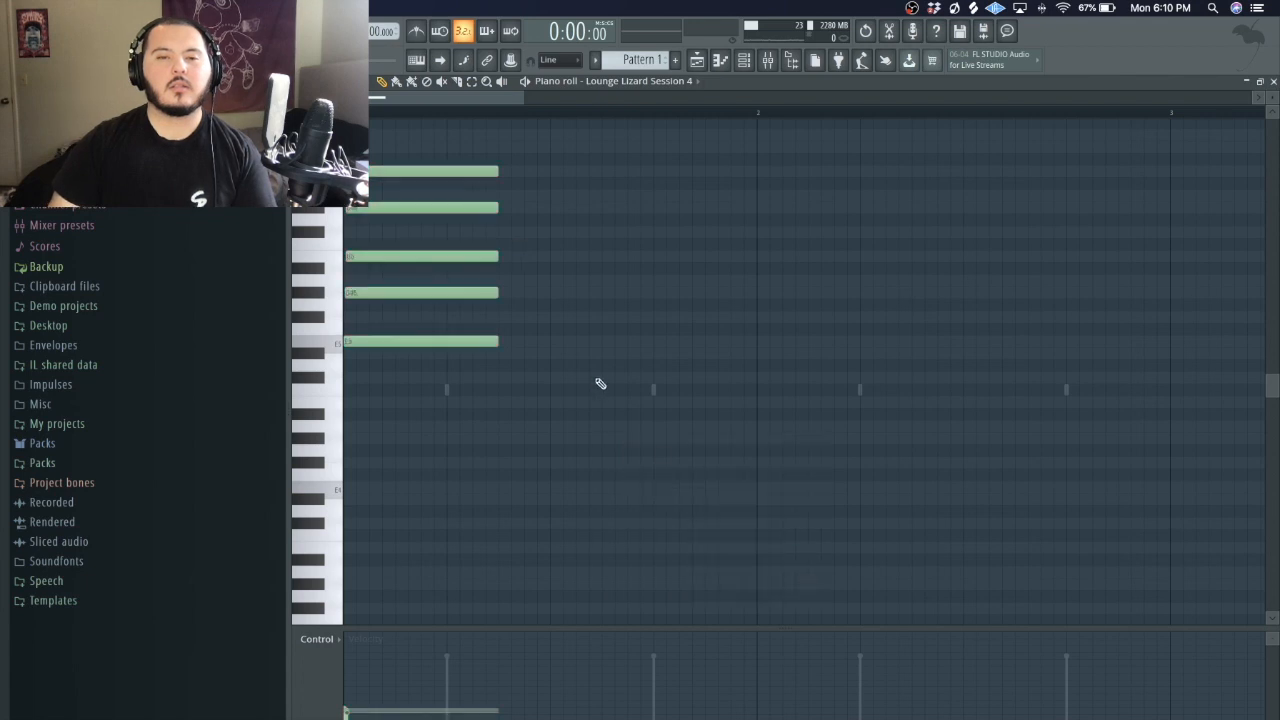
{"action": "key", "text": "space"}
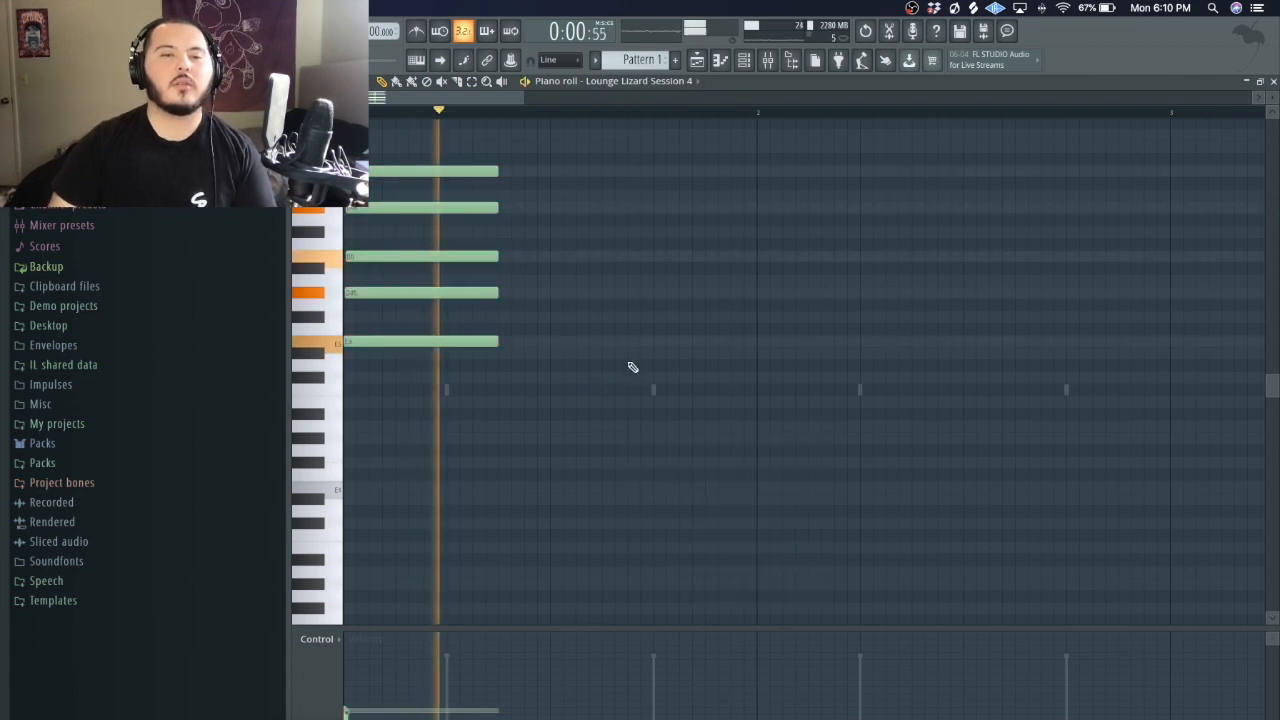
{"action": "key", "text": "space"}
- Transpose the chord down one octave so its root is E4, and audition it
{"action": "key", "text": "ctrl+Down"}
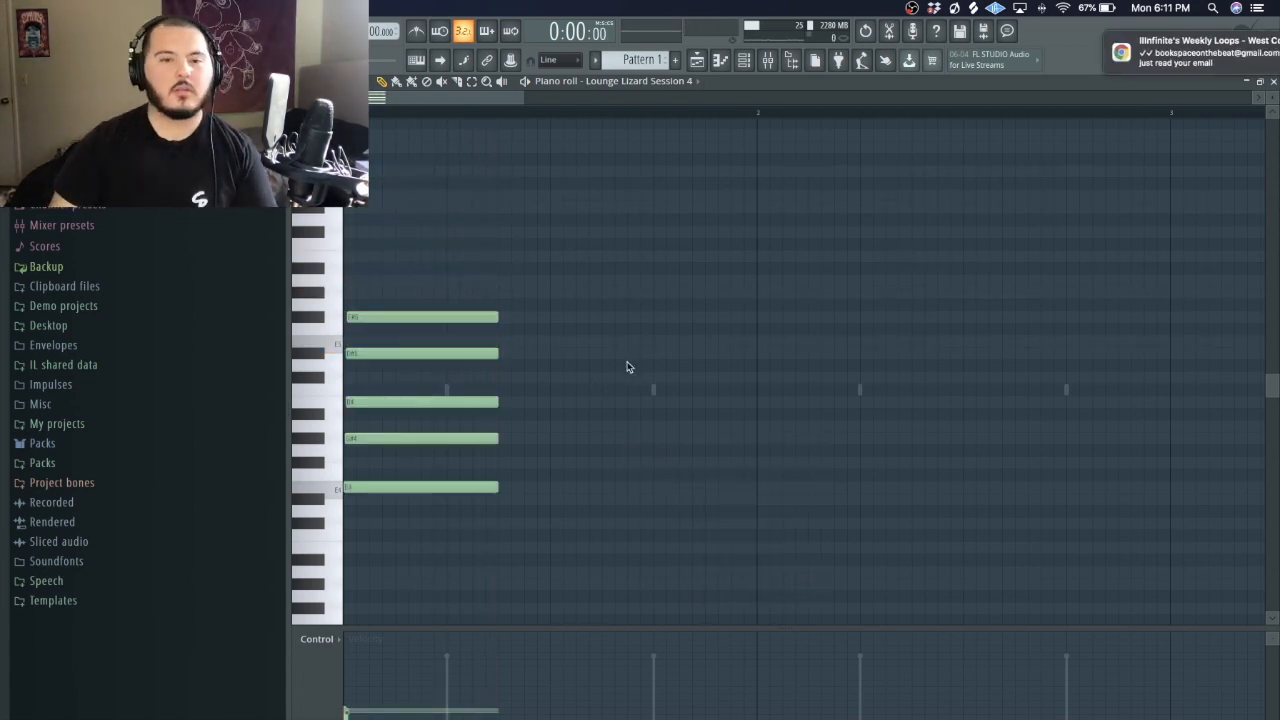
{"action": "key", "text": "space"}
{"action": "key", "text": "space"}
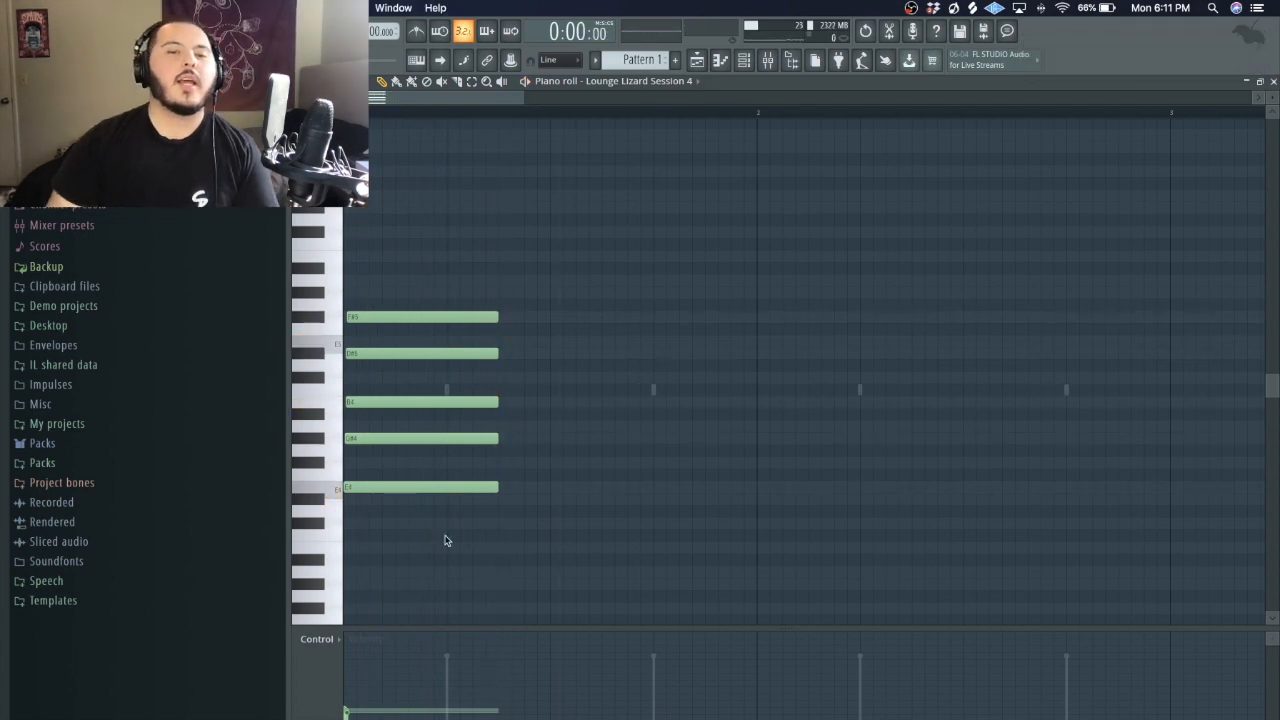
- Clone the whole chord directly after the first one, two semitones higher with F#4 as its root
{"action": "key", "text": "ctrl+a"}
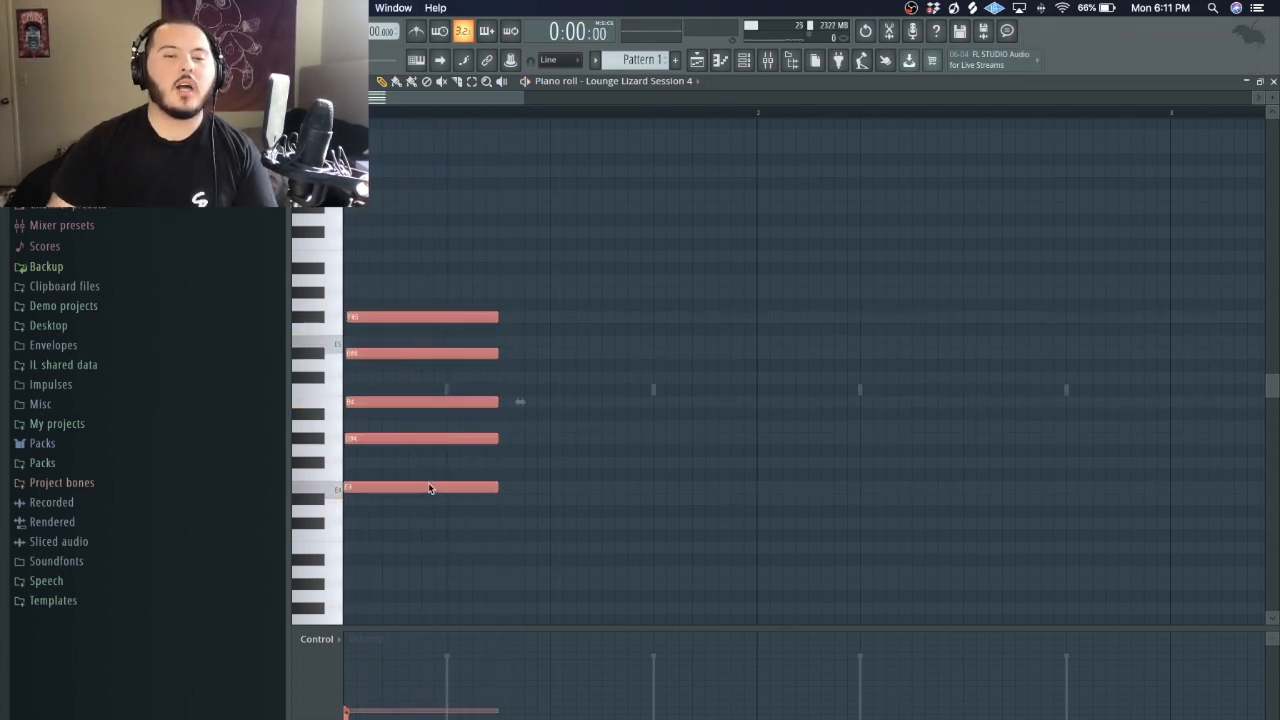
{"action": "left_click_drag", "start_coordinate": [428, 487], "coordinate": [585, 463]}
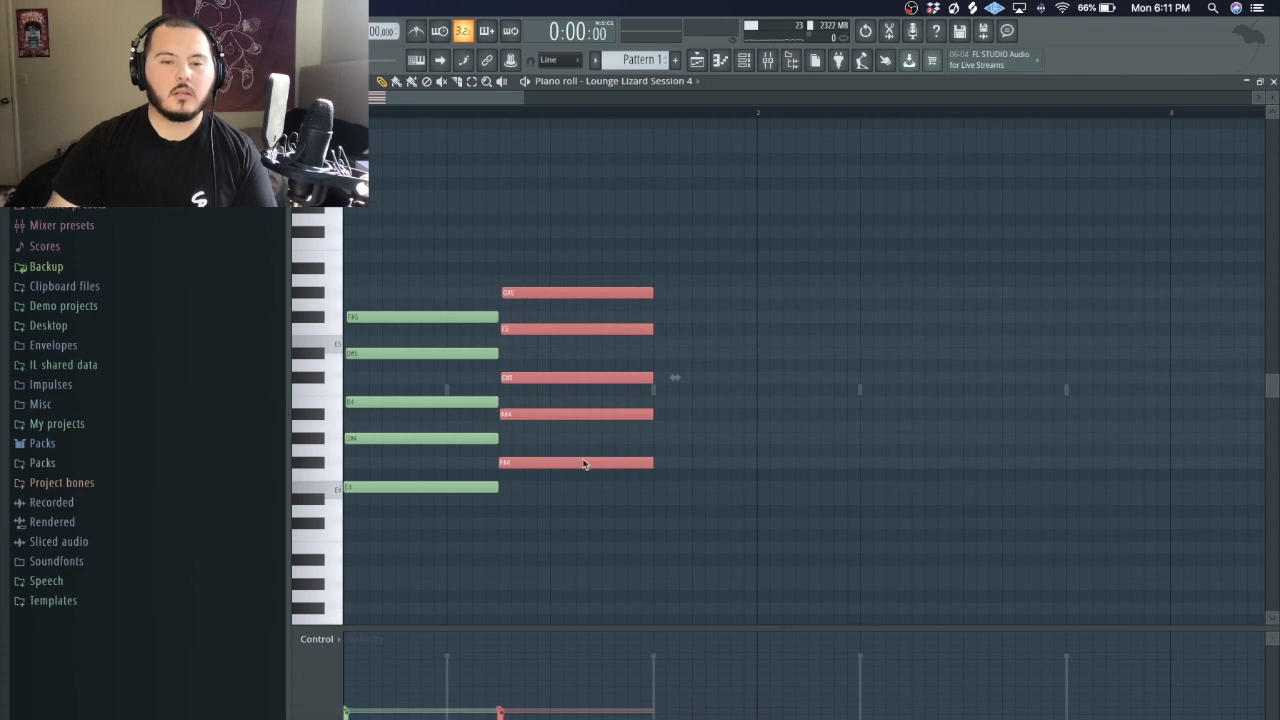
{"action": "left_click", "coordinate": [590, 493]}
- Lower the second chord's A#4 to A4 and its F5 to E5, and play back both chords
{"action": "left_click", "coordinate": [560, 414]}
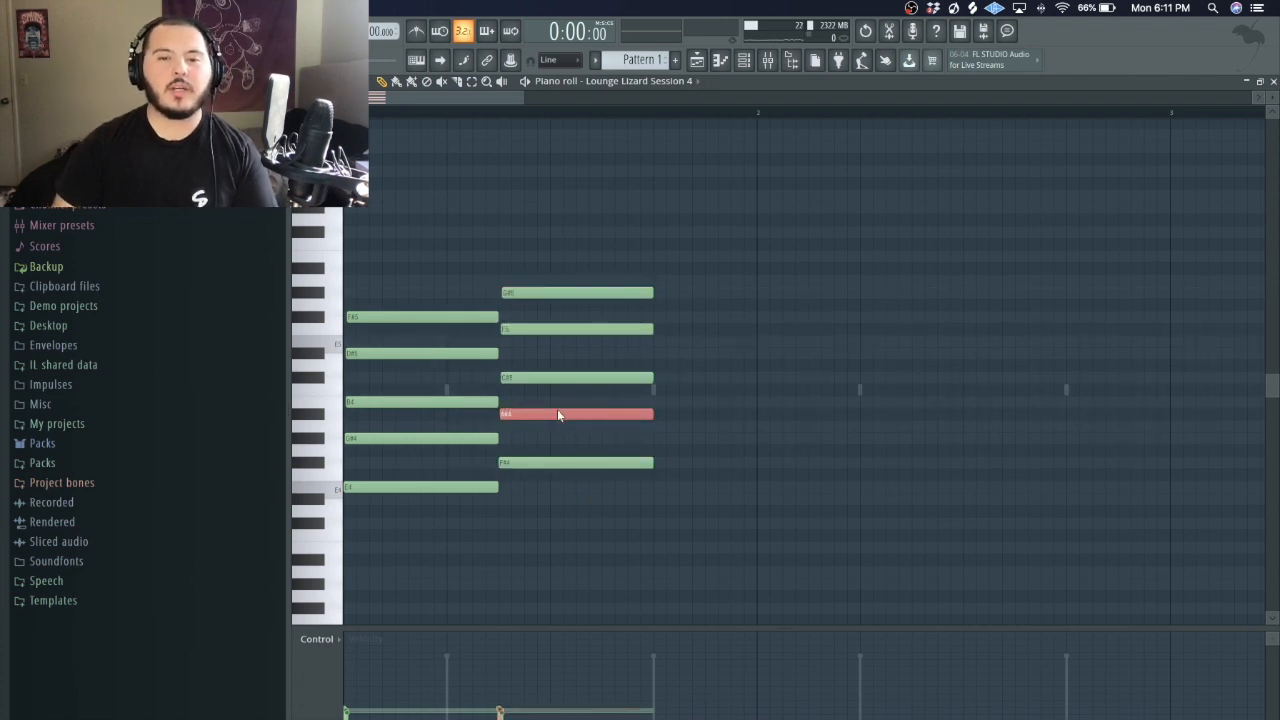
{"action": "key", "text": "shift+Down"}
{"action": "left_click", "coordinate": [613, 369]}
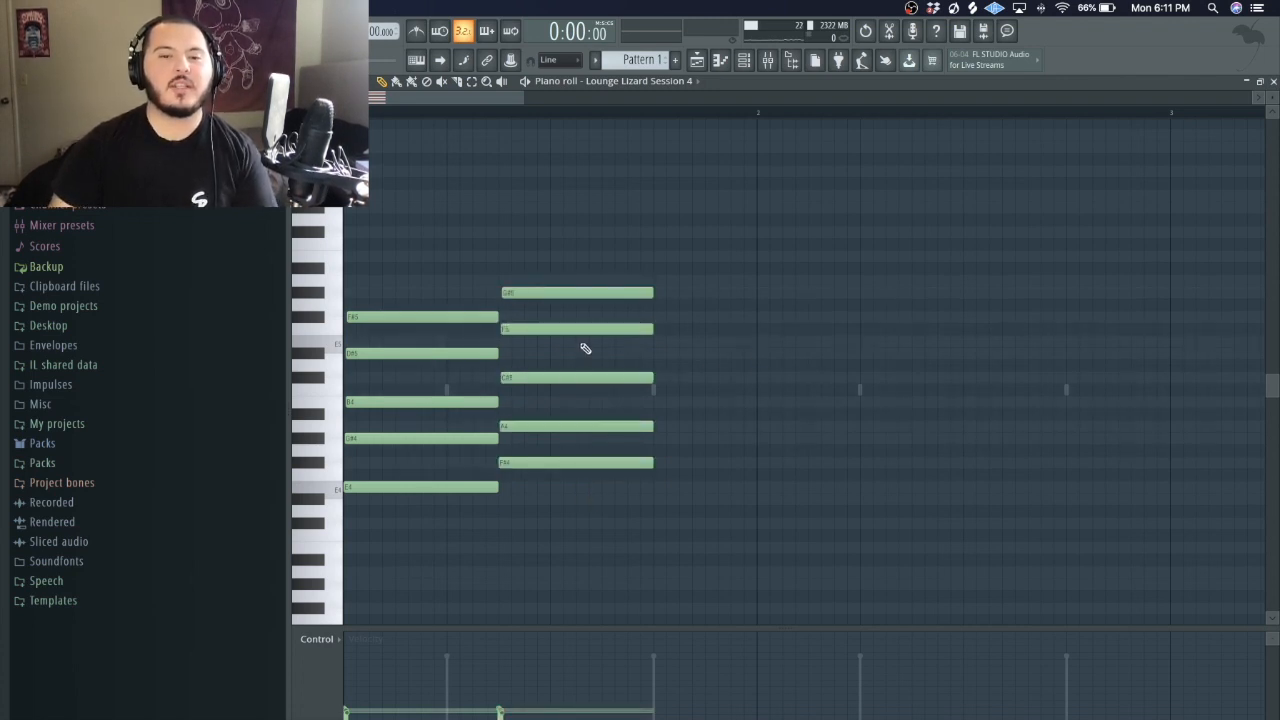
{"action": "left_click", "coordinate": [589, 330]}
{"action": "key", "text": "shift+Down"}
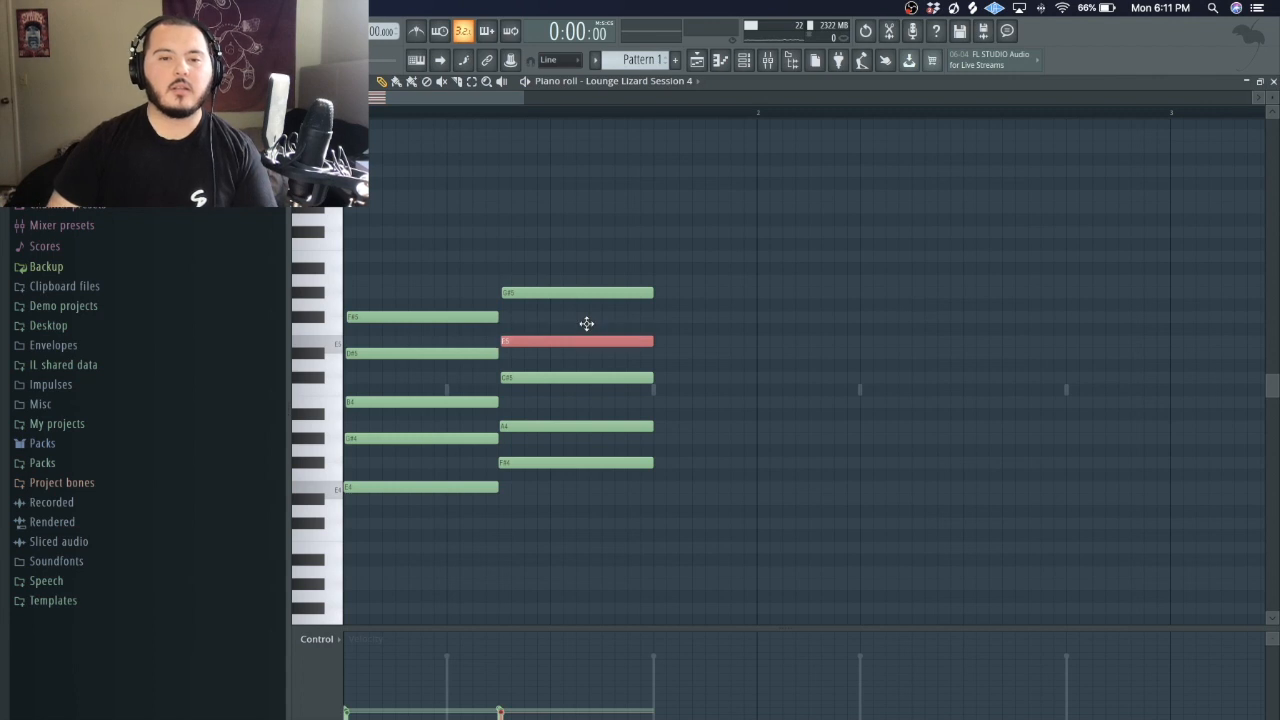
{"action": "left_click", "coordinate": [706, 303]}
{"action": "key", "text": "space"}
{"action": "key", "text": "space"}
- Lengthen the second chord's notes to the start of bar 3 and duplicate both chords into bars 3 and 4
{"action": "left_click_drag", "start_coordinate": [616, 252], "coordinate": [680, 503]}
{"action": "left_click_drag", "start_coordinate": [653, 462], "coordinate": [759, 490]}
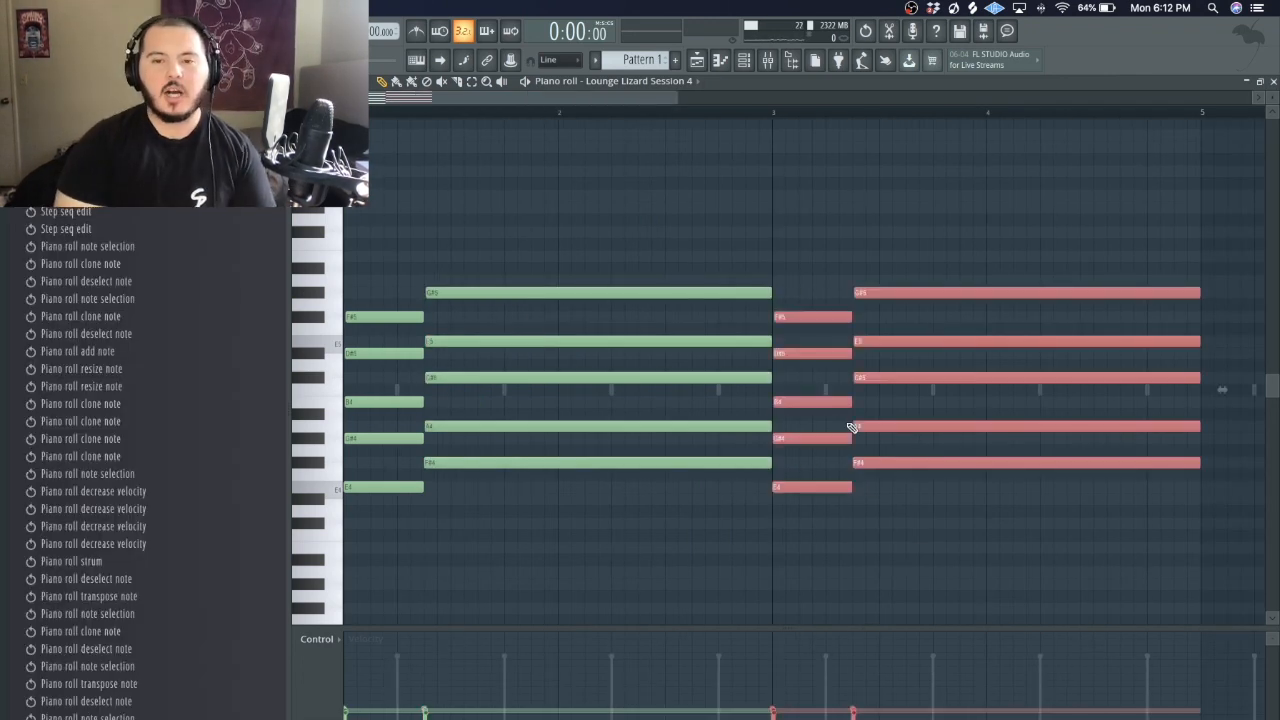
- Transpose the last long chord up three semitones so its root is A4
{"action": "left_click_drag", "start_coordinate": [1041, 539], "coordinate": [976, 94]}
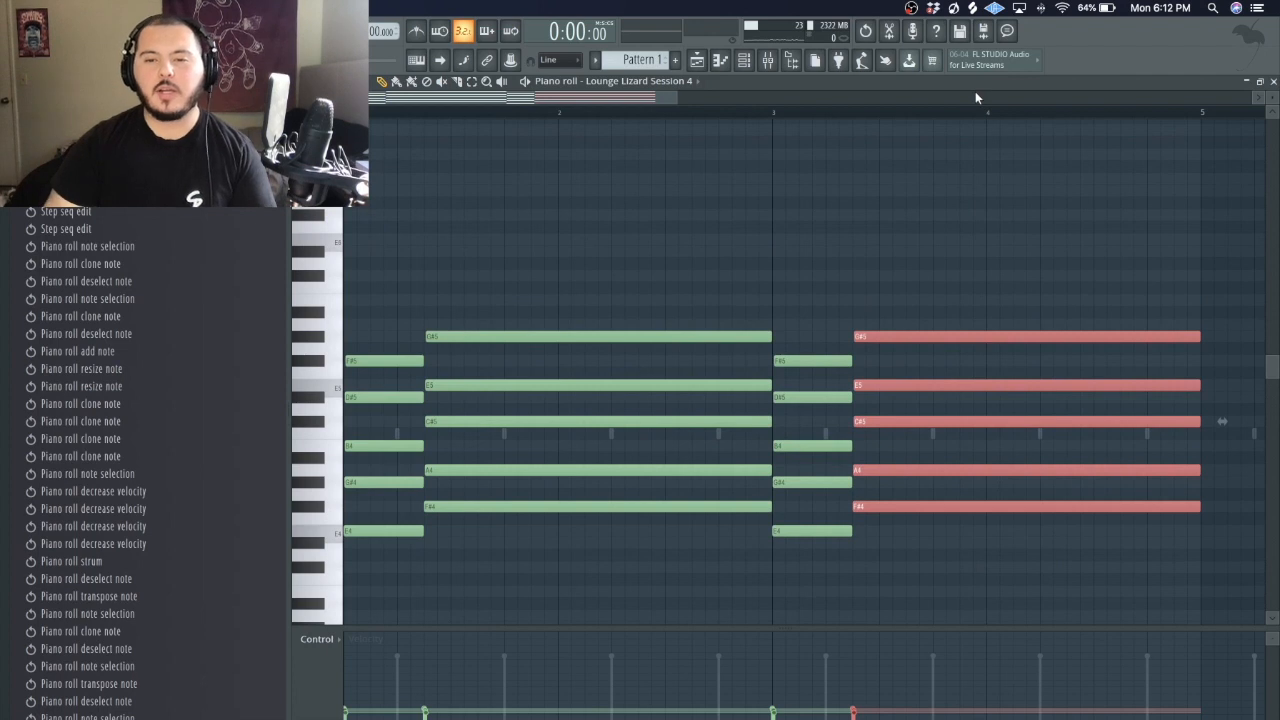
{"action": "key", "text": "shift+Up"}
{"action": "key", "text": "shift+Up"}
{"action": "key", "text": "shift+Up"}
{"action": "key", "text": "shift+Up"}
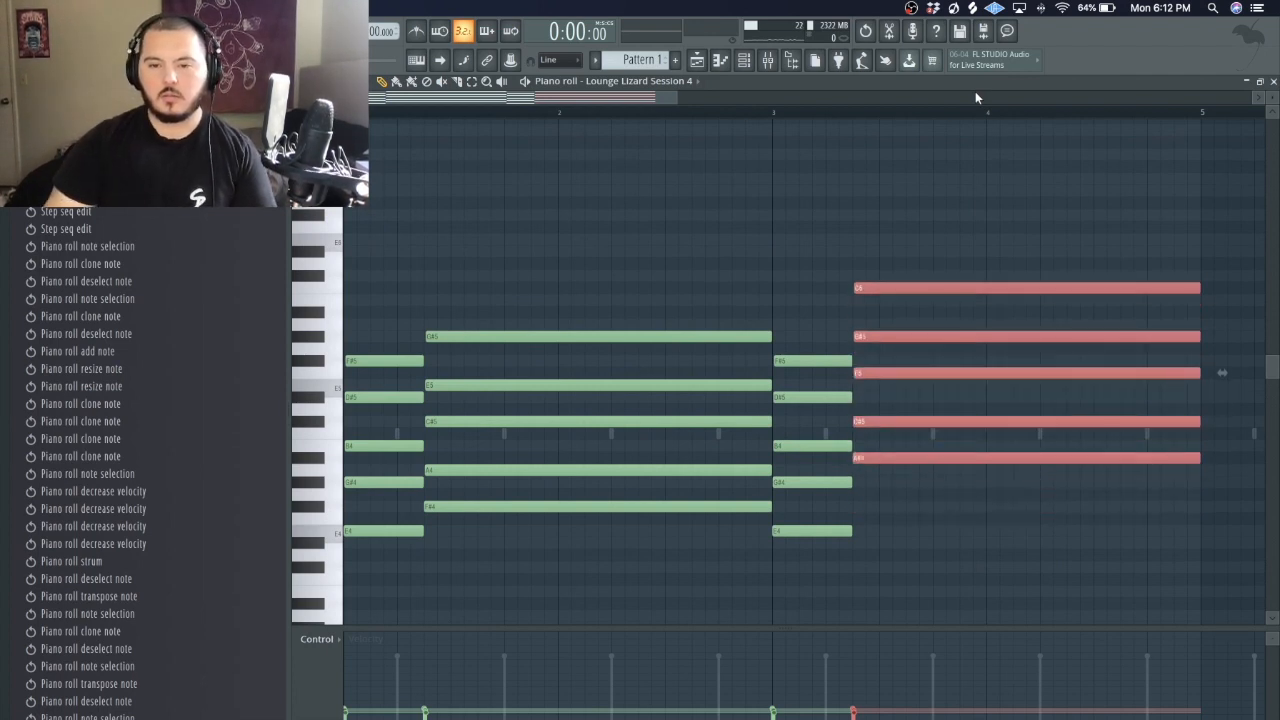
{"action": "key", "text": "shift+Down"}
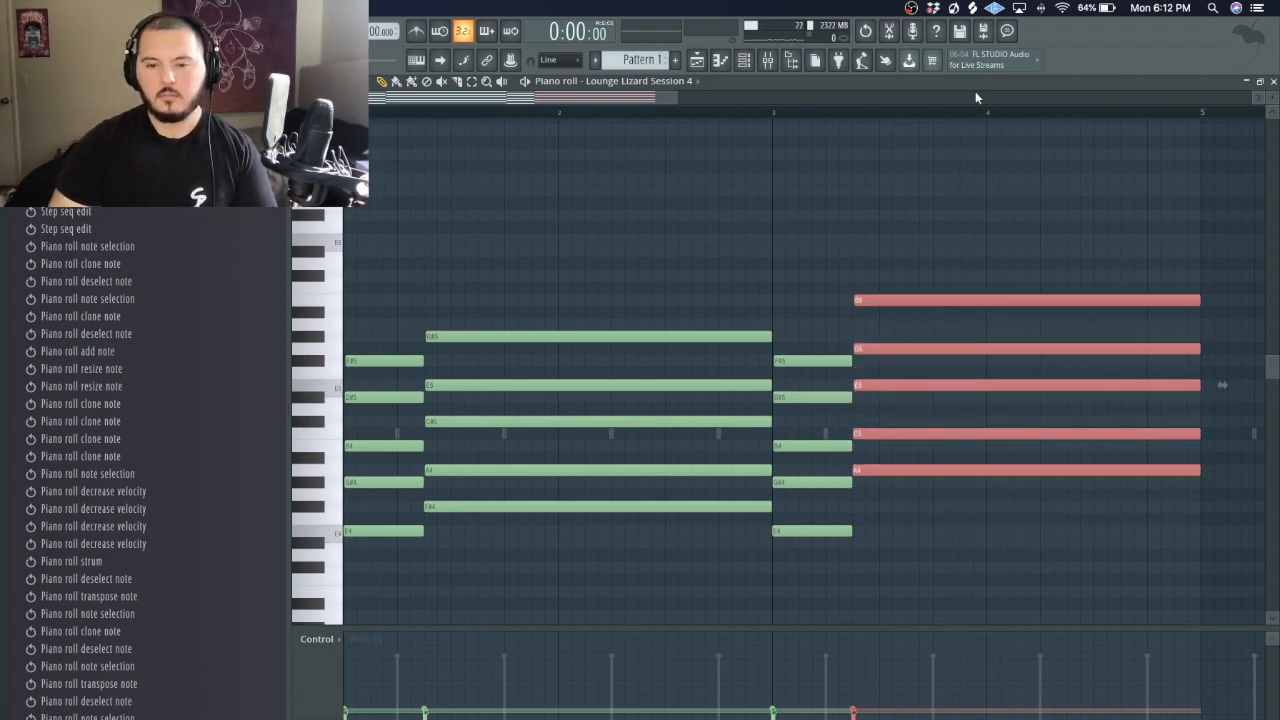
{"action": "right_click", "coordinate": [939, 227]}
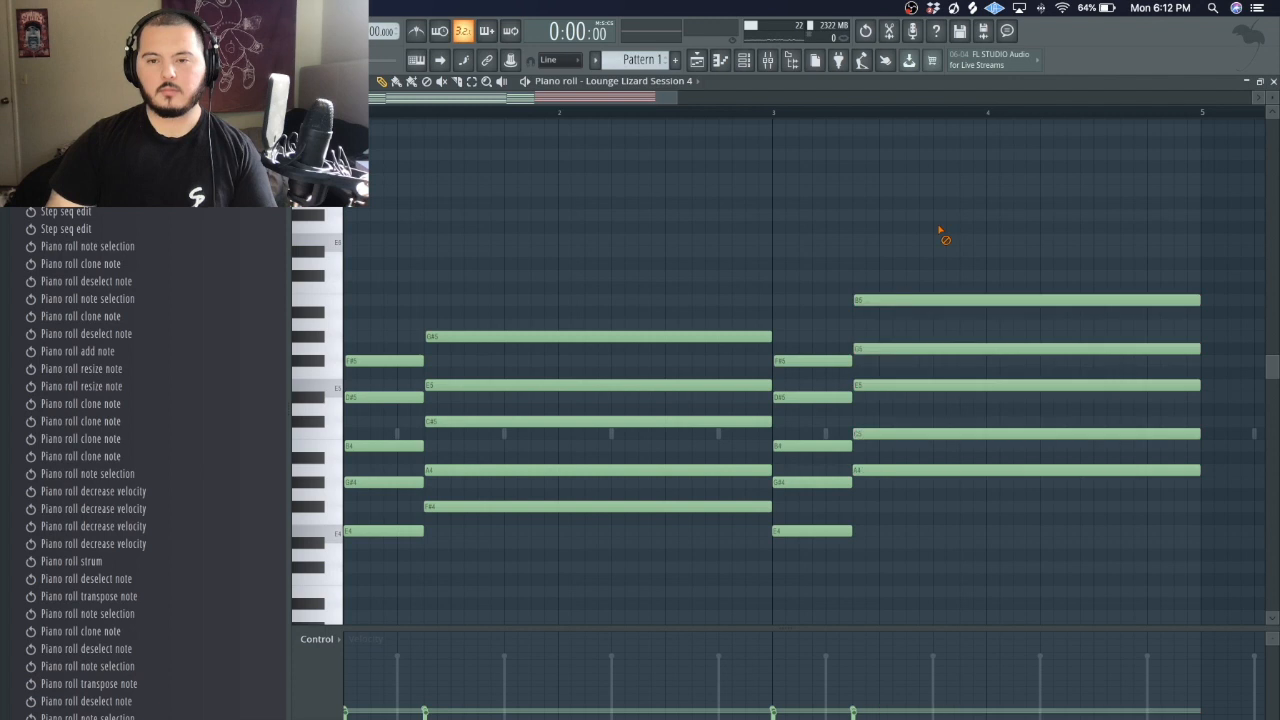
- Raise the last chord's C5 to C#5 and its G5 to G#5, and play back the progression
{"action": "left_click", "coordinate": [925, 435], "text": "ctrl"}
{"action": "key", "text": "shift+Up"}
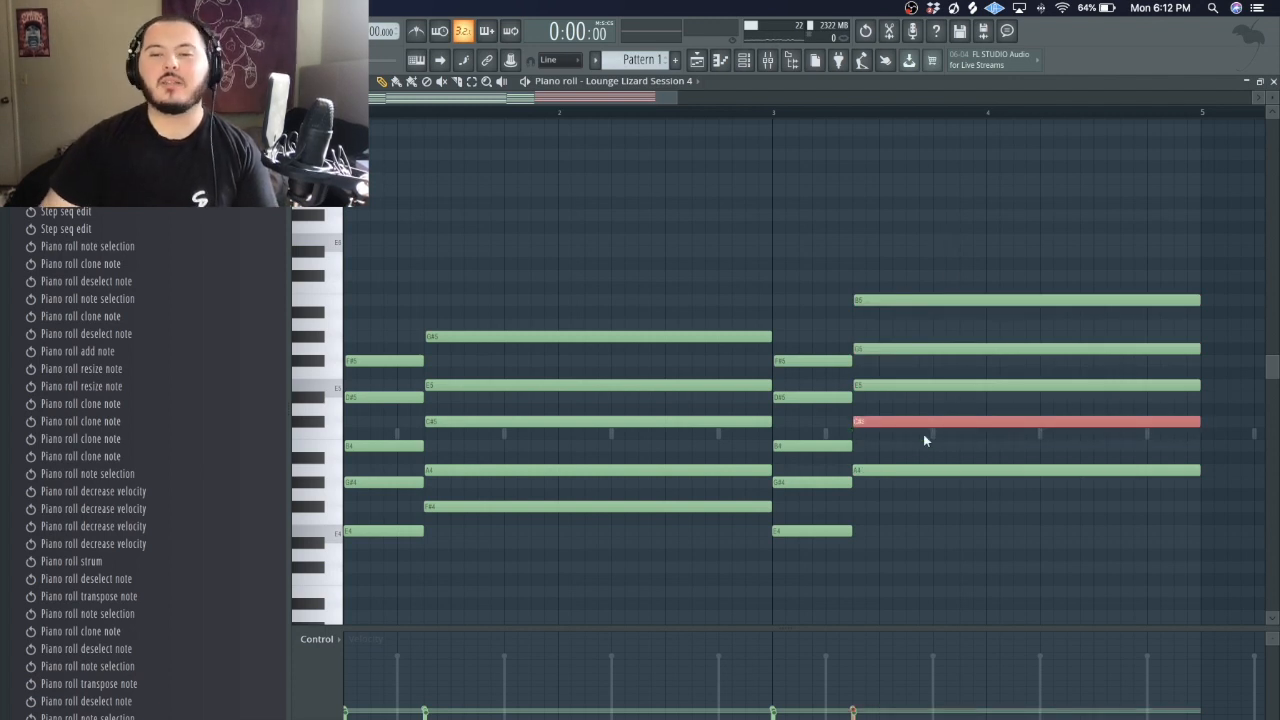
{"action": "left_click_drag", "start_coordinate": [935, 366], "coordinate": [934, 320]}
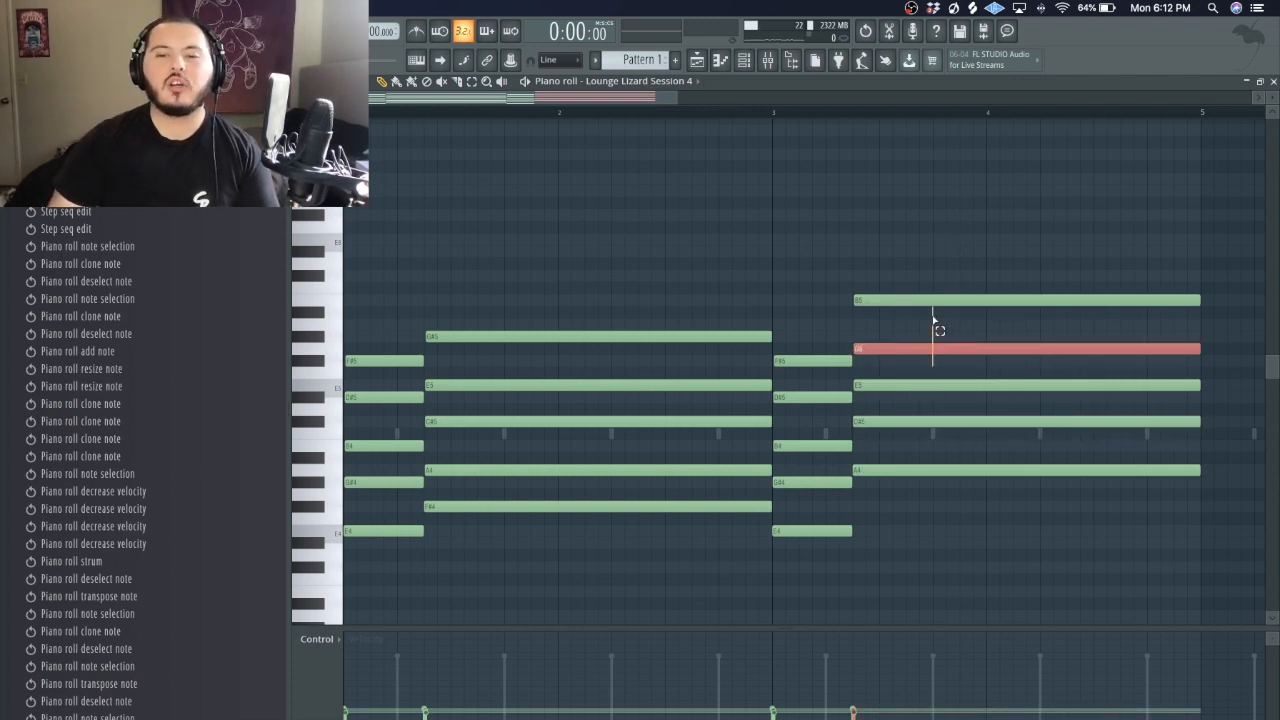
{"action": "key", "text": "shift+Up"}
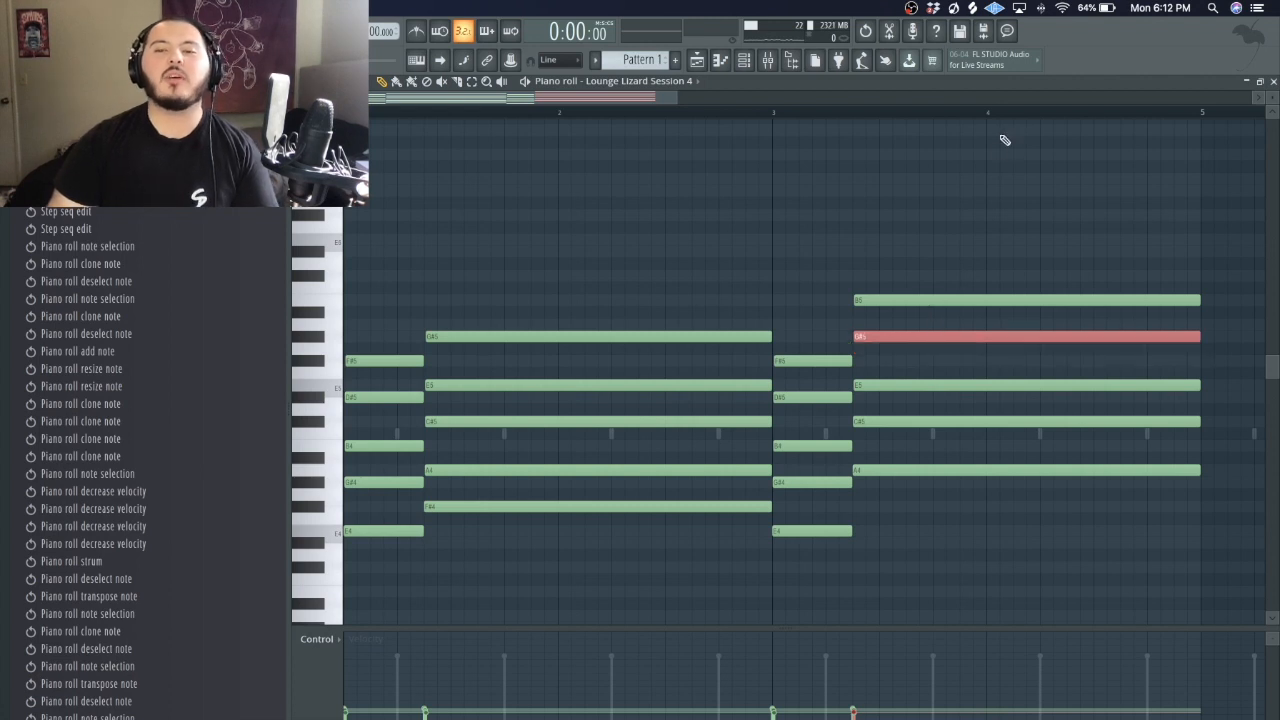
{"action": "left_click", "coordinate": [949, 259], "text": "ctrl"}
{"action": "scroll", "coordinate": [950, 244], "scroll_direction": "down", "scroll_amount": 3}
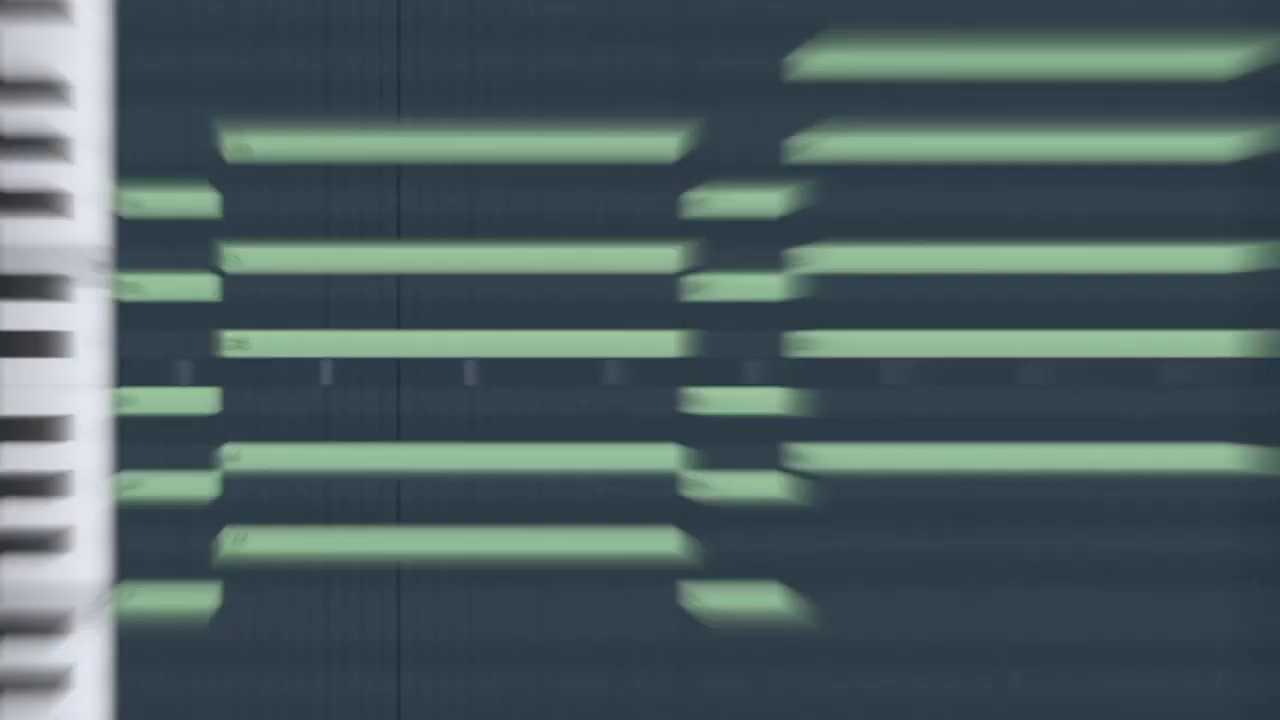
{"action": "key", "text": "space"}
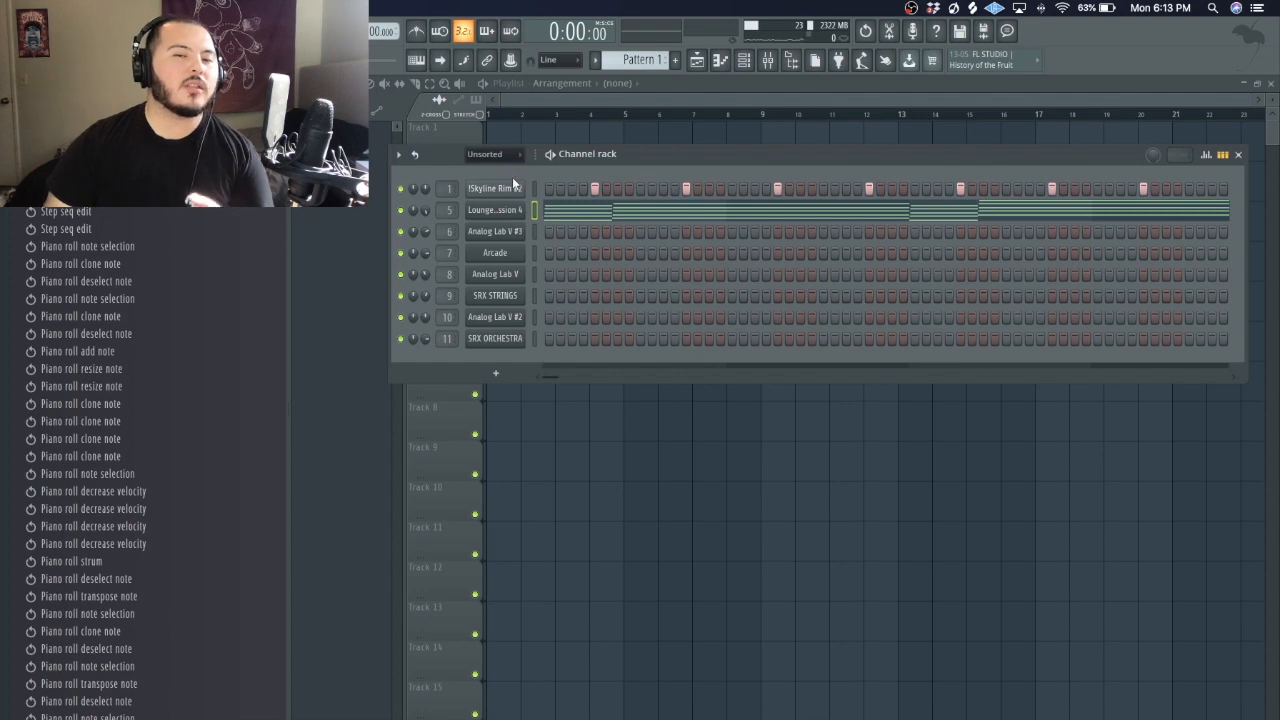
- Copy the notes of the Lounge Lizard Session 4 channel and paste them into the Analog Lab V channel
{"action": "right_click", "coordinate": [515, 209]}
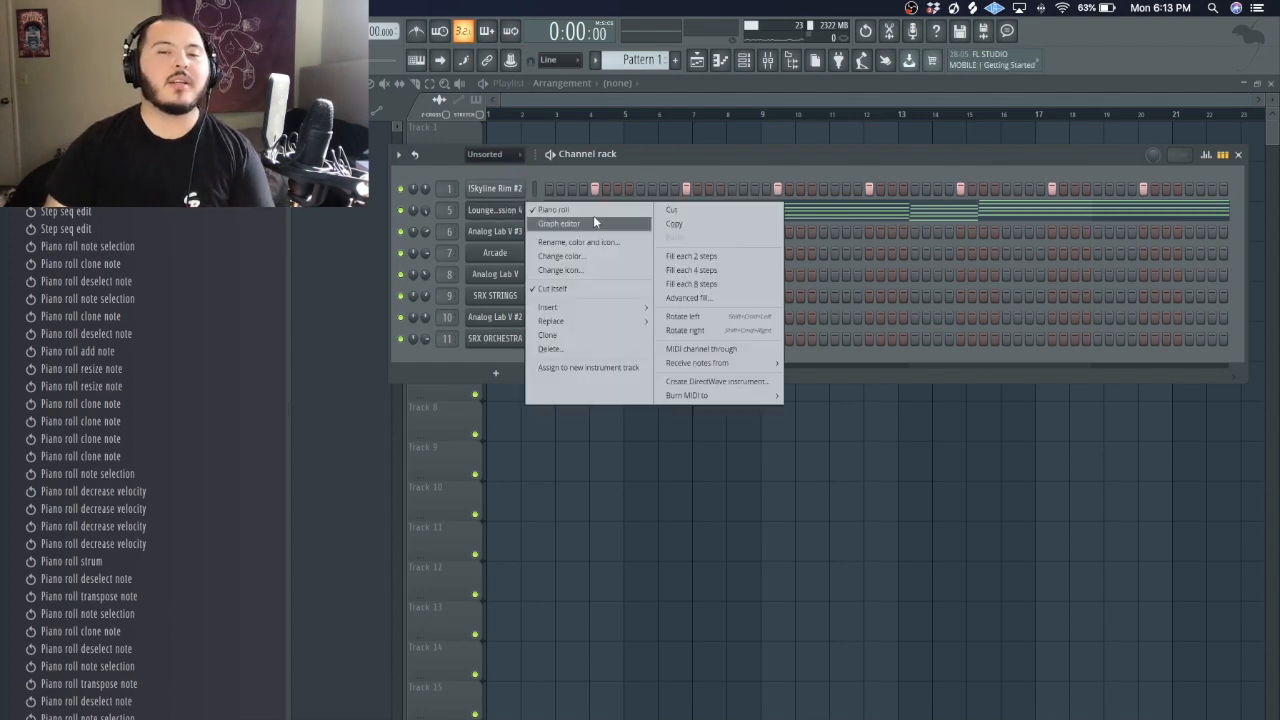
{"action": "left_click", "coordinate": [669, 224]}
{"action": "right_click", "coordinate": [487, 278]}
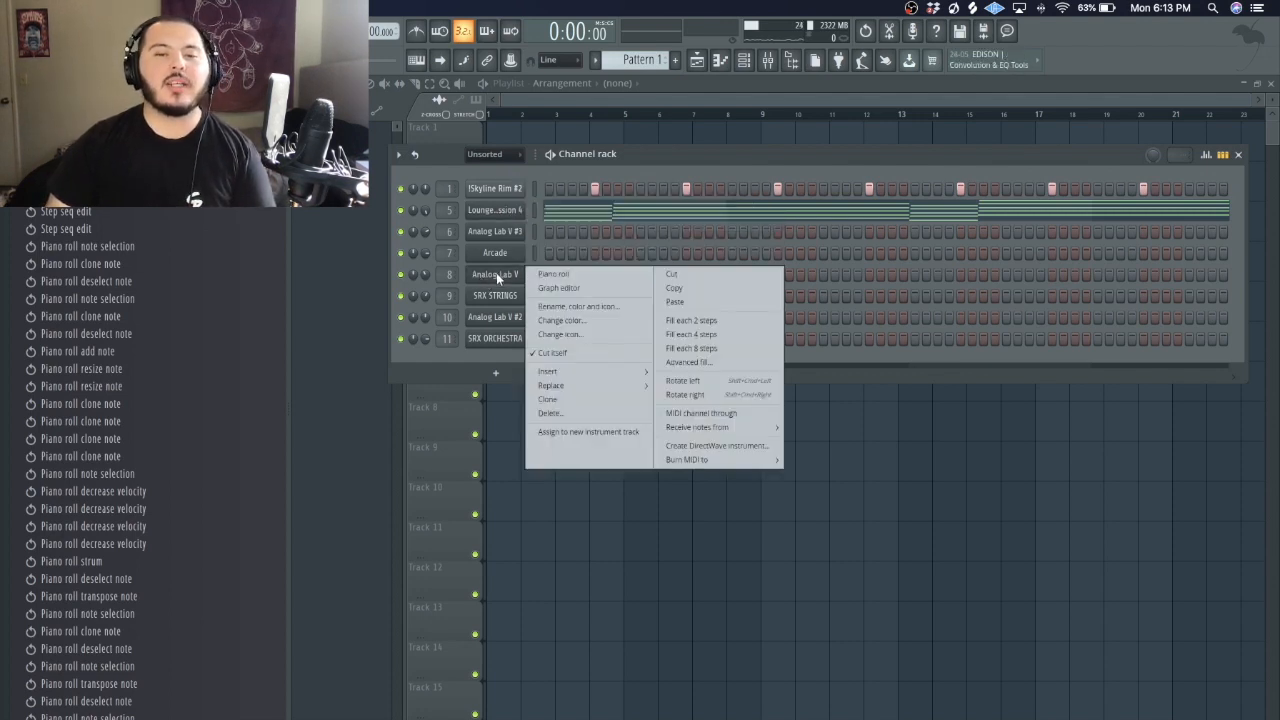
{"action": "left_click", "coordinate": [669, 303]}
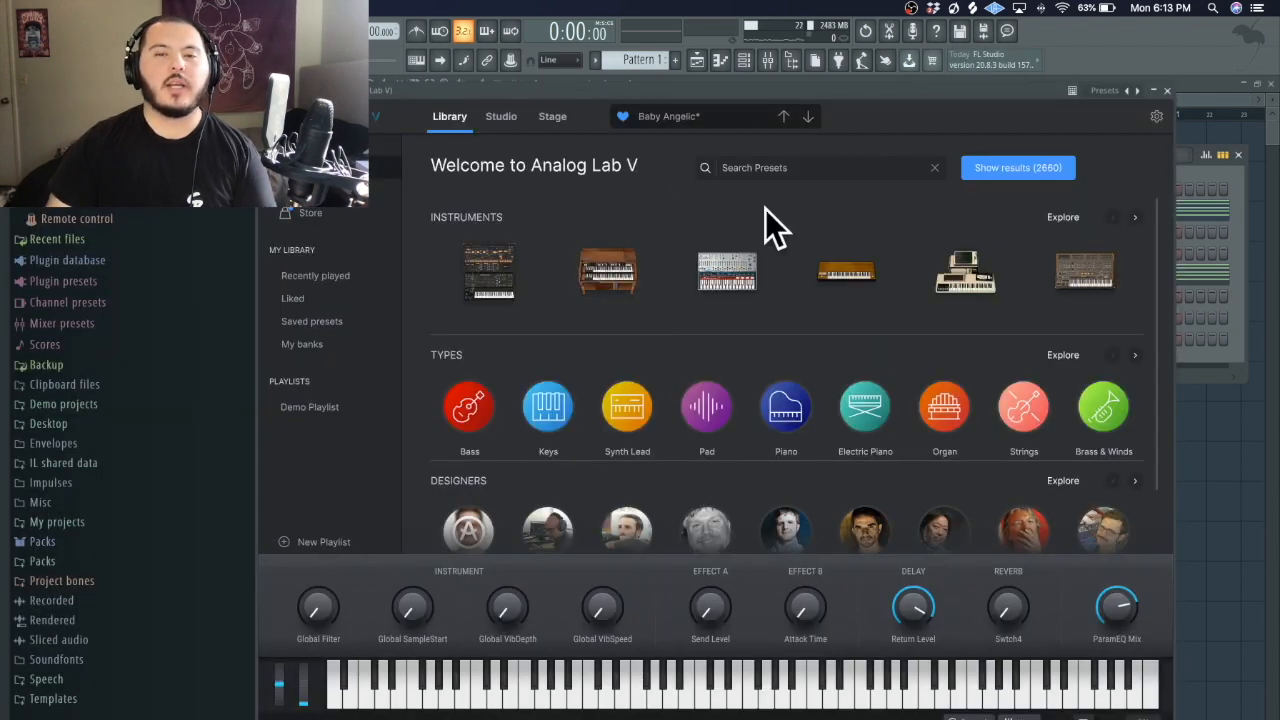
- Close the Analog Lab V plugin and duplicate its four-bar chord progression into bars 5 to 8
{"action": "left_click", "coordinate": [1168, 90]}
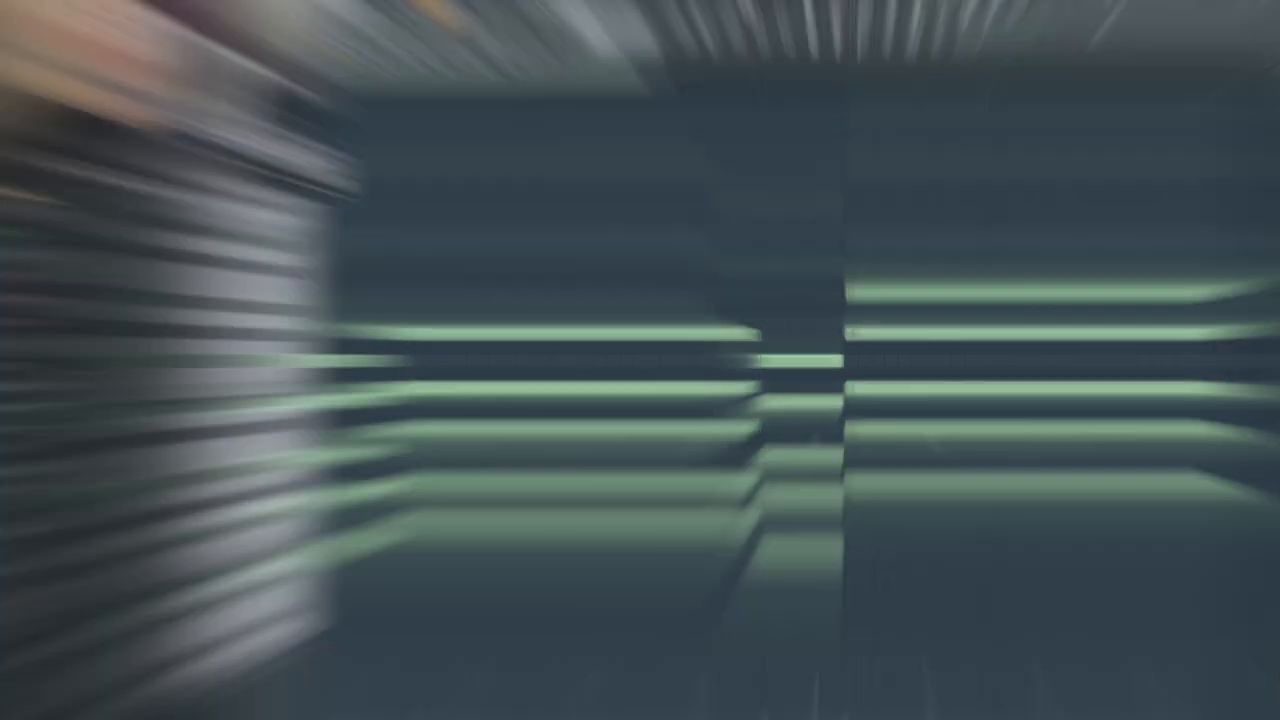
{"action": "key", "text": "space"}
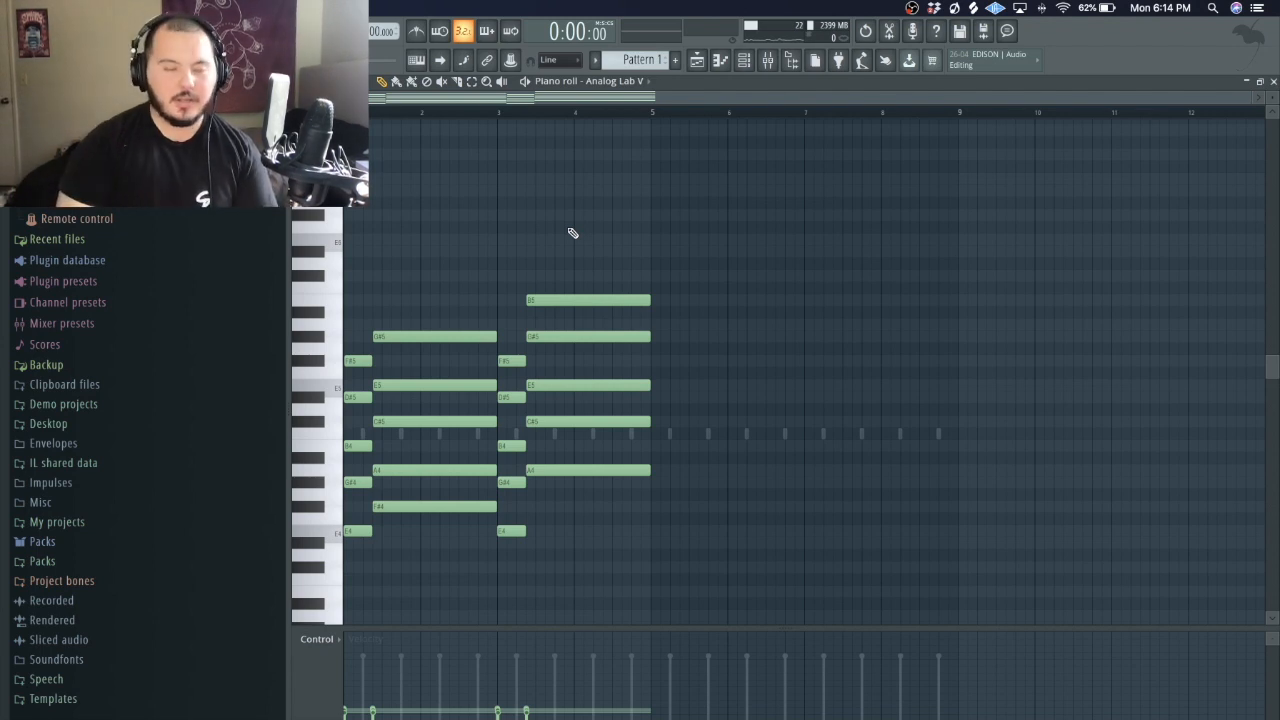
{"action": "key", "text": "ctrl+b"}
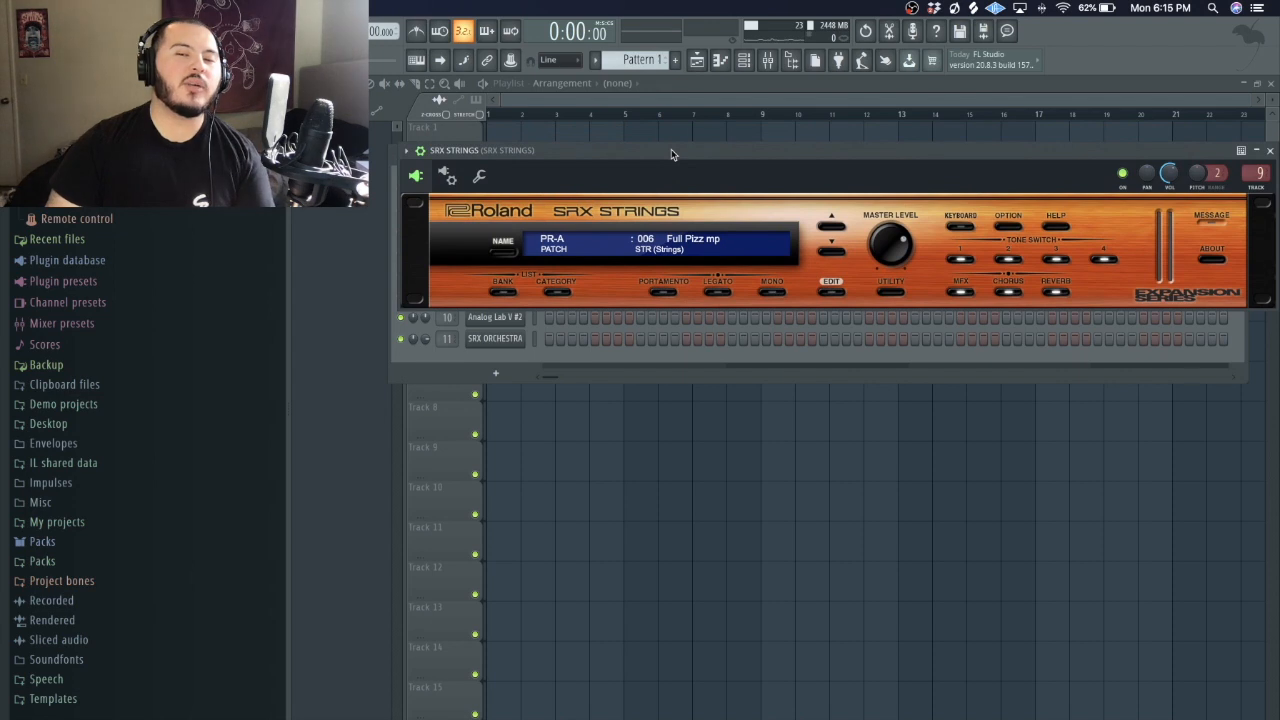
- Close the SRX STRINGS plugin, open its channel's piano roll and place an F#6 note at the start
{"action": "left_click_drag", "start_coordinate": [671, 149], "coordinate": [672, 143]}
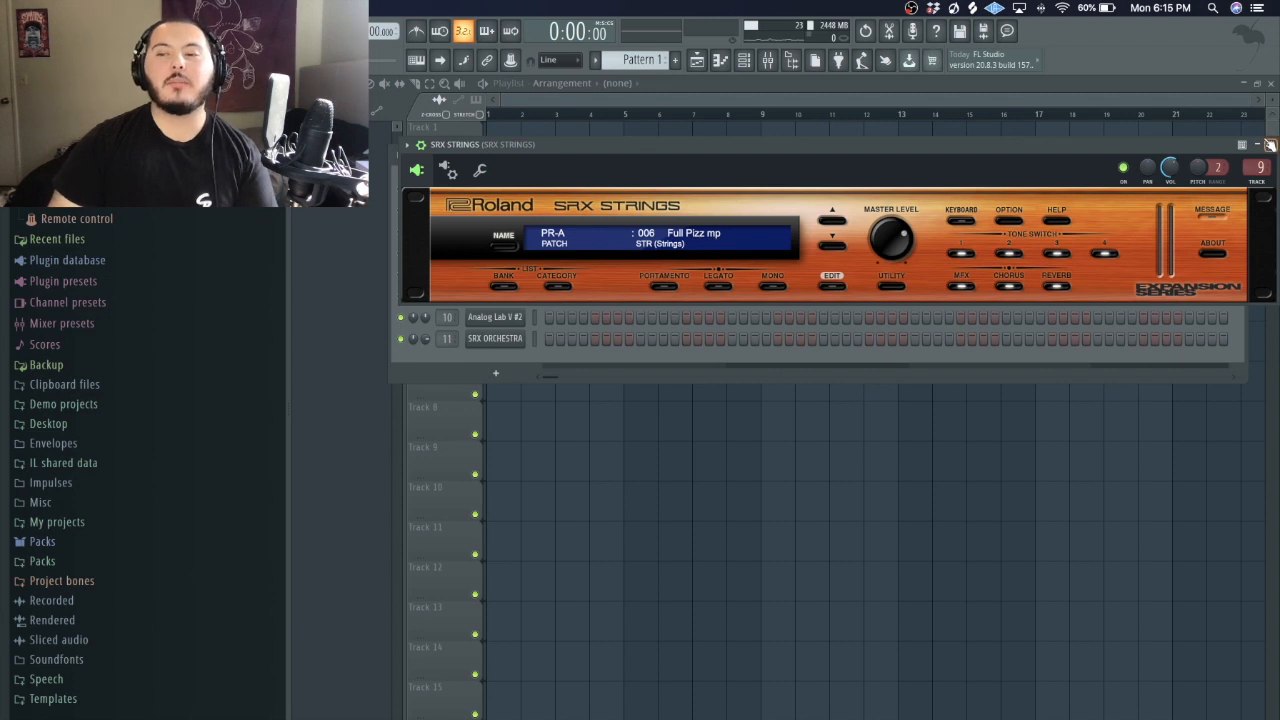
{"action": "left_click", "coordinate": [1271, 146]}
{"action": "right_click", "coordinate": [510, 295]}
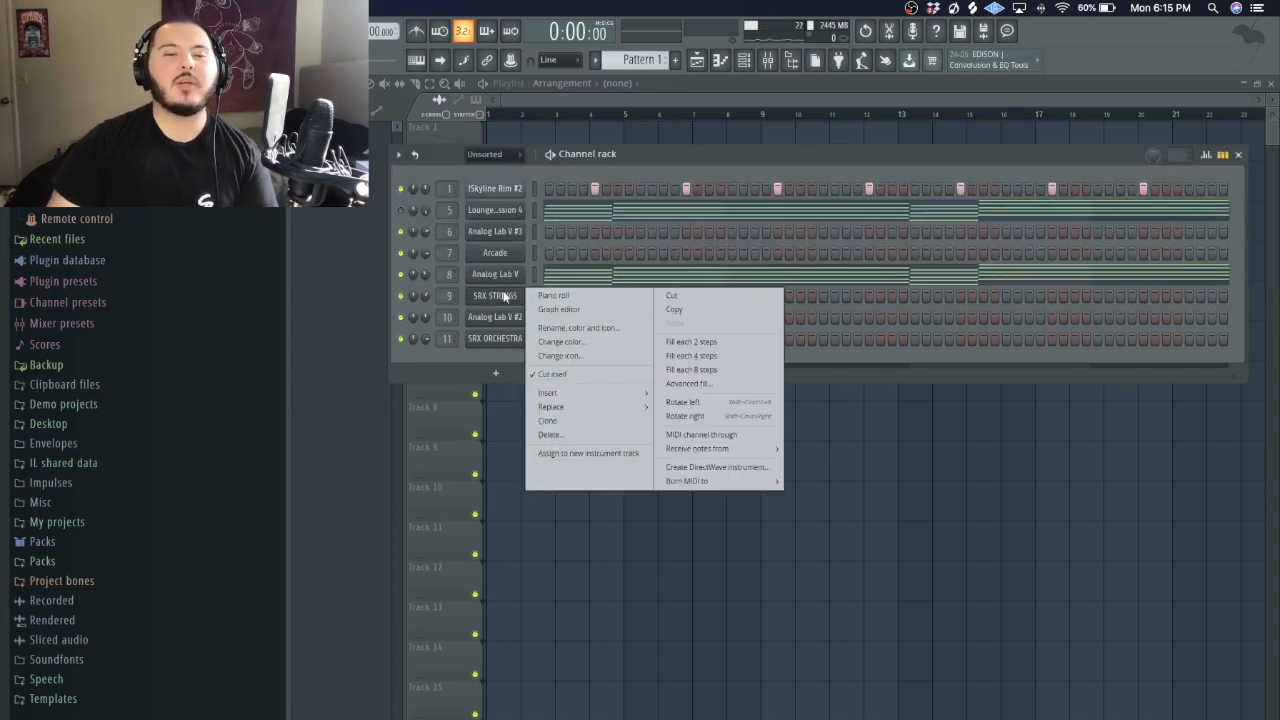
{"action": "left_click", "coordinate": [530, 299]}
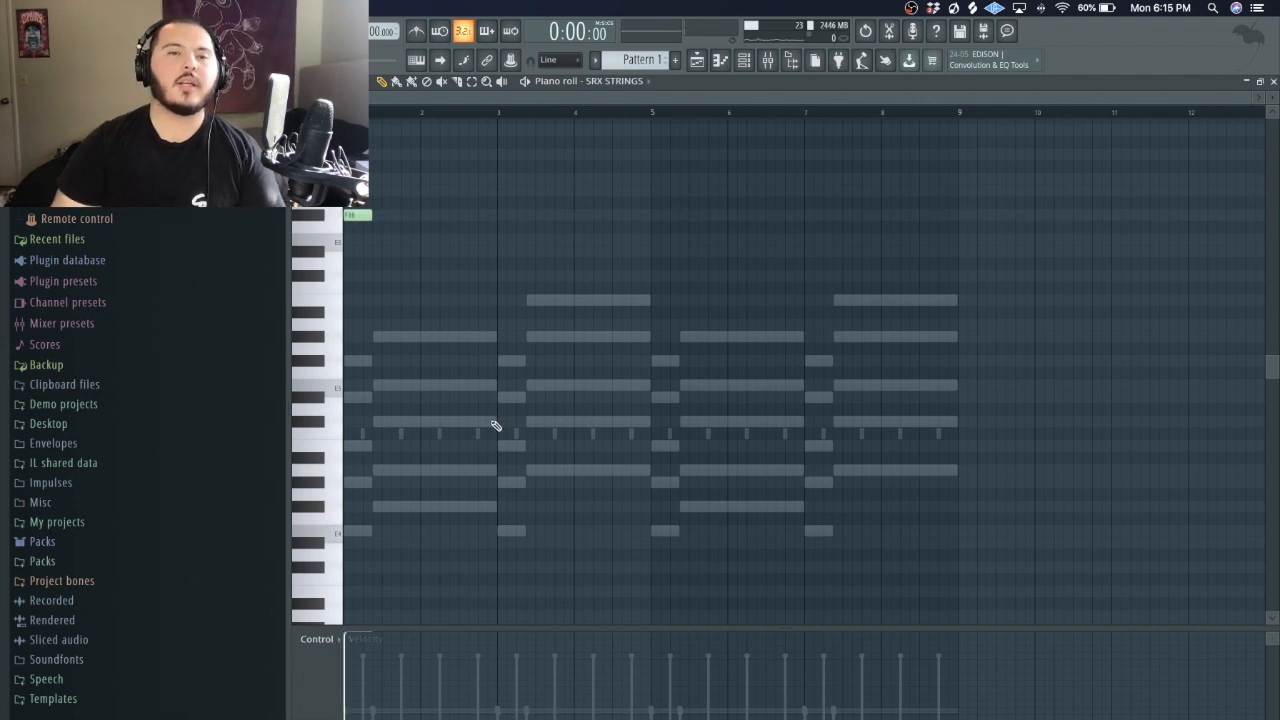
- Add a G#6 note directly after the opening F#6 in the SRX STRINGS melody and play it back
{"action": "scroll", "coordinate": [491, 423], "scroll_direction": "up", "scroll_amount": 3, "text": "ctrl"}
{"action": "left_click", "coordinate": [407, 190]}
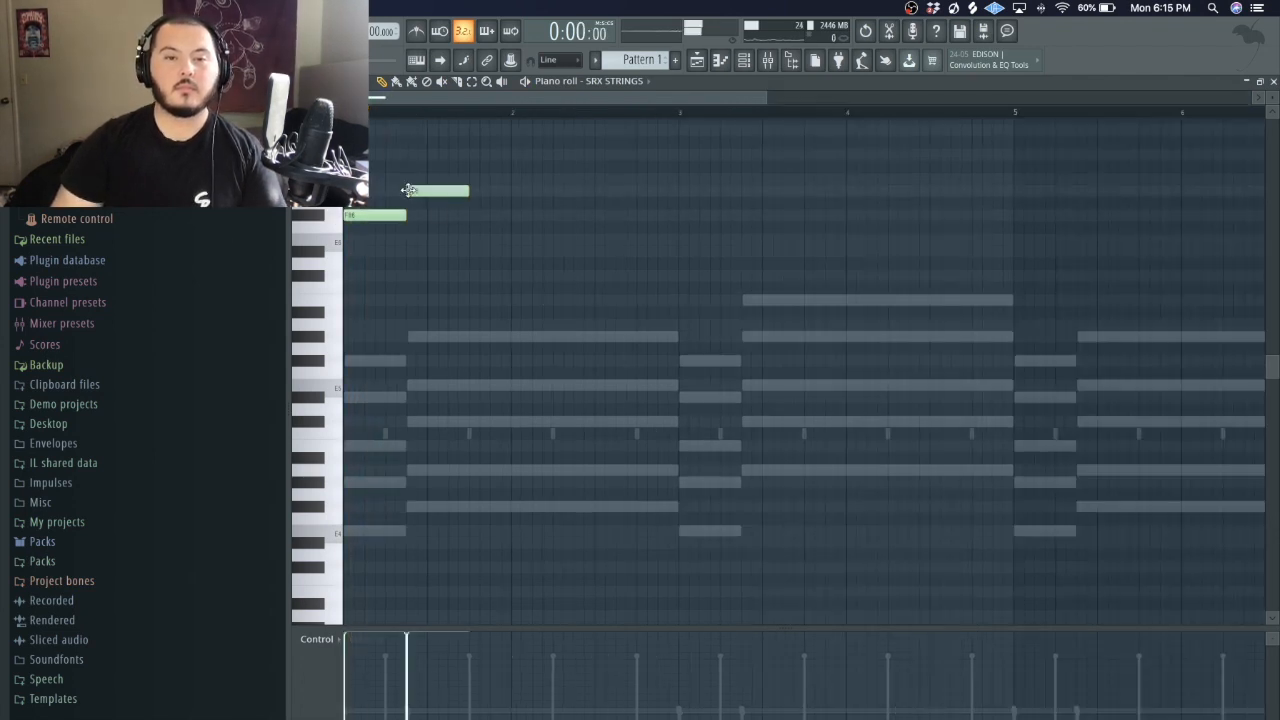
{"action": "key", "text": "space"}
{"action": "key", "text": "space"}
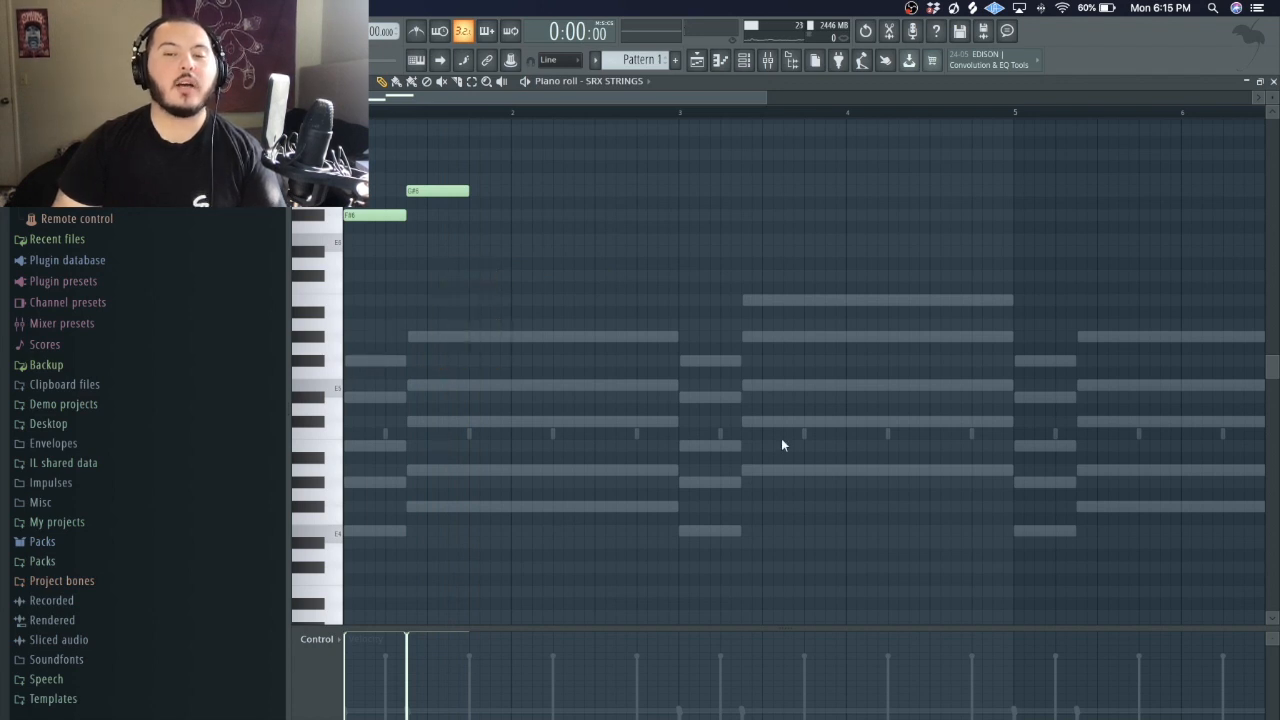
- Add an A6 note in the middle of bar 2, followed by a G#6 that runs into bar 3
{"action": "scroll", "coordinate": [781, 438], "scroll_direction": "down", "scroll_amount": 2}
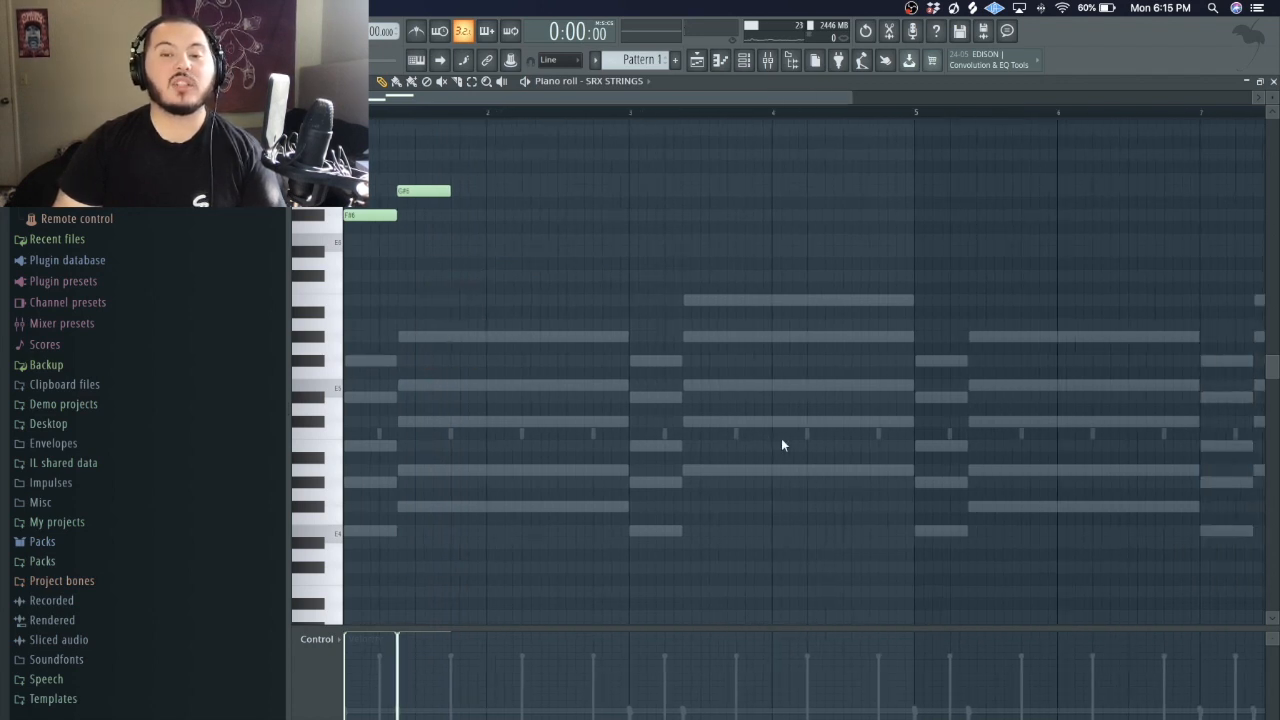
{"action": "left_click", "coordinate": [553, 179]}
{"action": "left_click", "coordinate": [588, 191]}
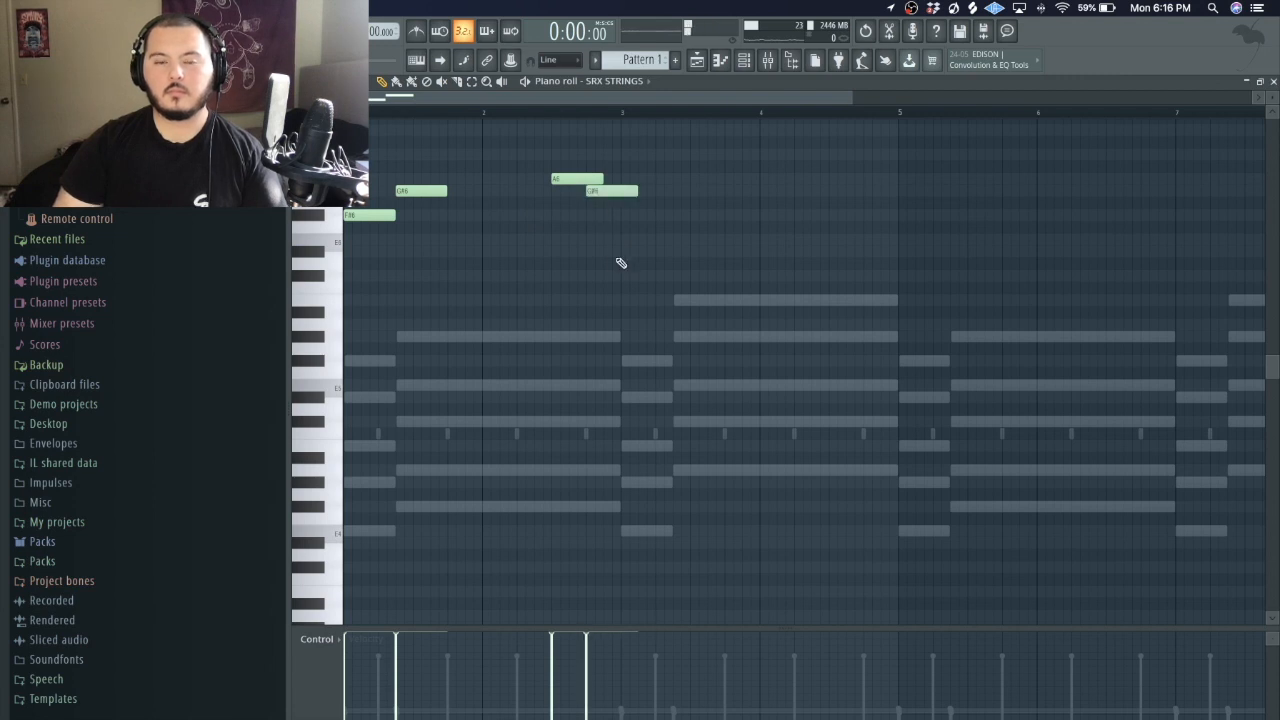
- Shorten all four notes of the SRX STRINGS melody to equal short plucks and play the melody back
{"action": "key", "text": "space"}
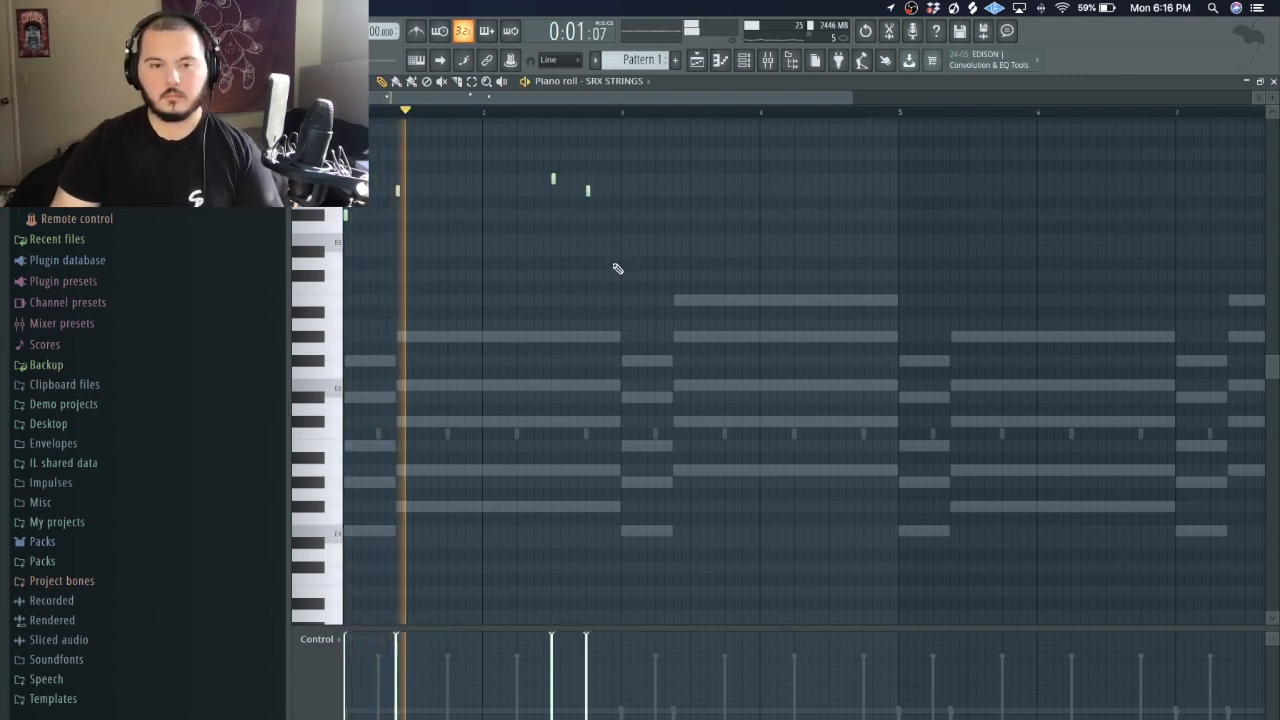
{"action": "key", "text": "space"}
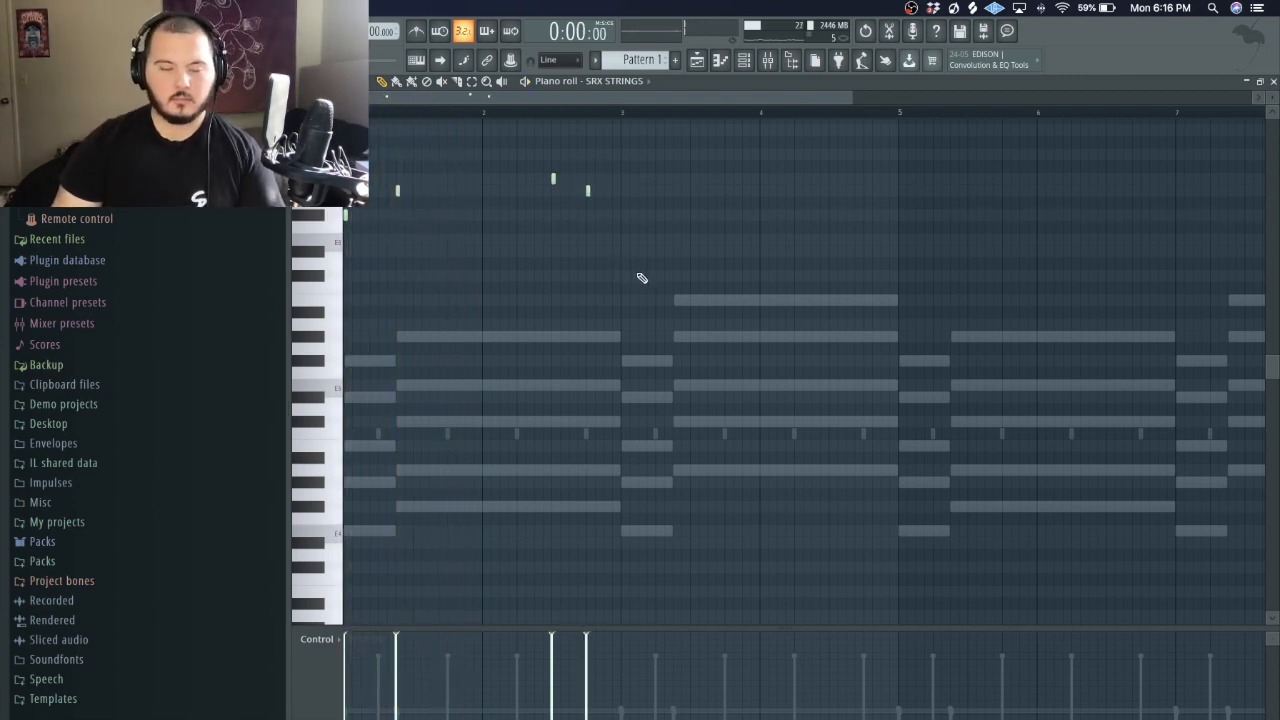
{"action": "key", "text": "super+a"}
{"action": "scroll", "coordinate": [612, 218], "scroll_direction": "up", "scroll_amount": 1}
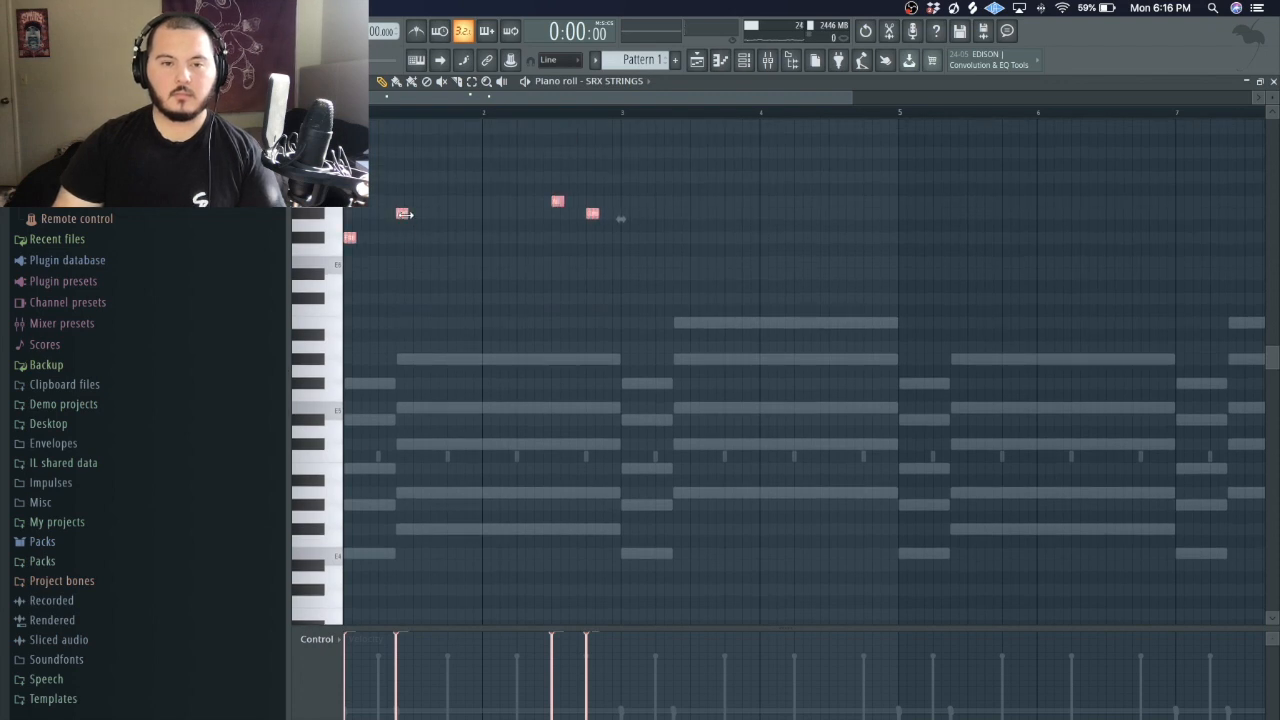
{"action": "left_click", "coordinate": [457, 259]}
{"action": "key", "text": "super+a"}
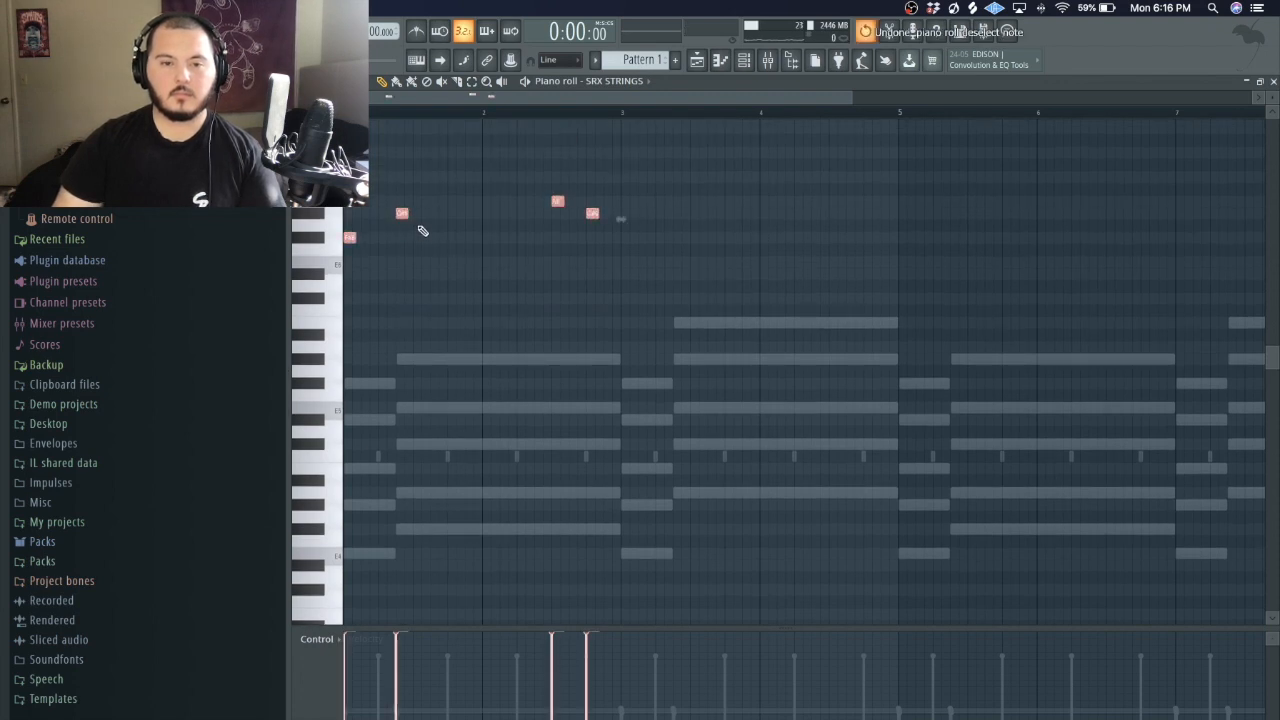
{"action": "left_click", "coordinate": [614, 250]}
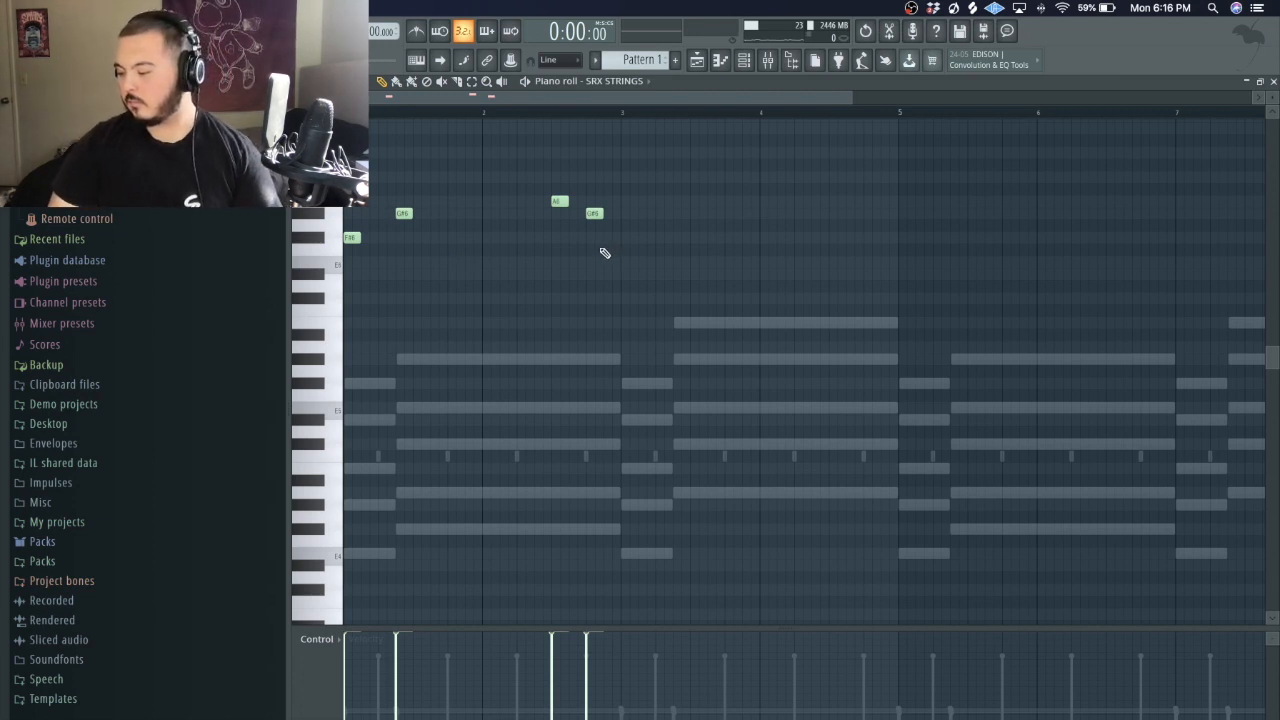
{"action": "key", "text": "space"}
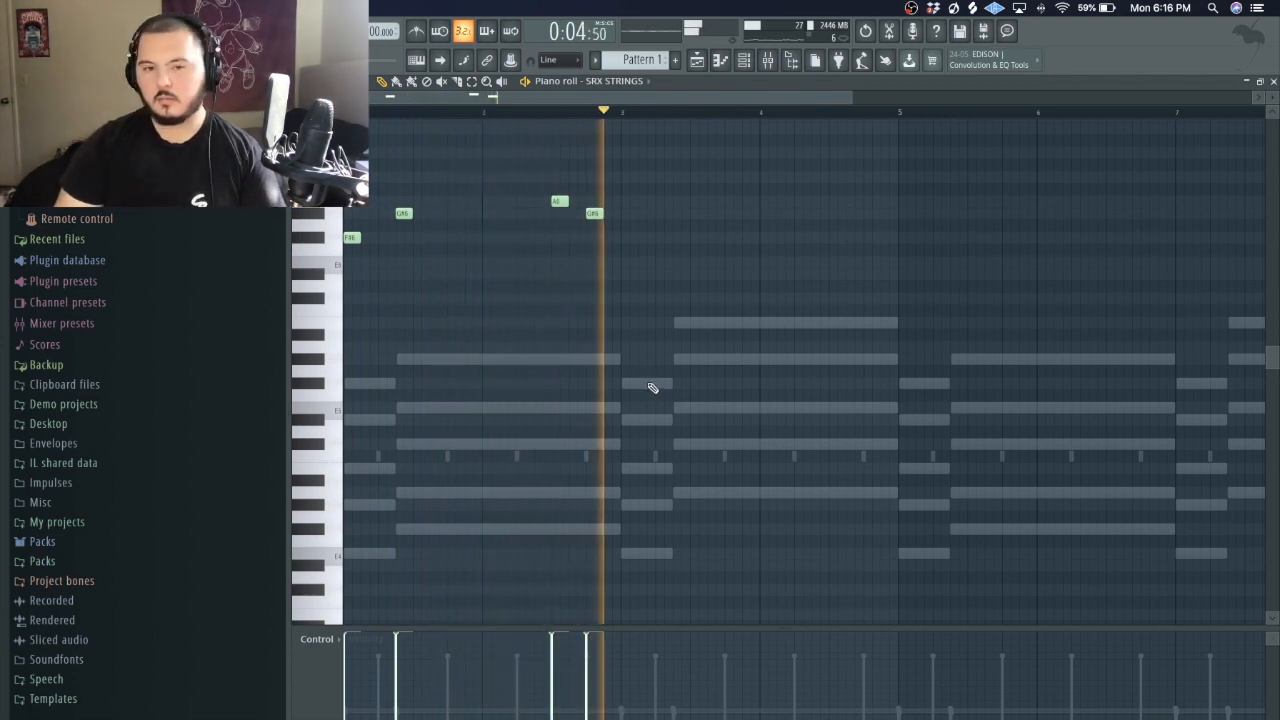
{"action": "key", "text": "space"}
{"action": "key", "text": "space"}
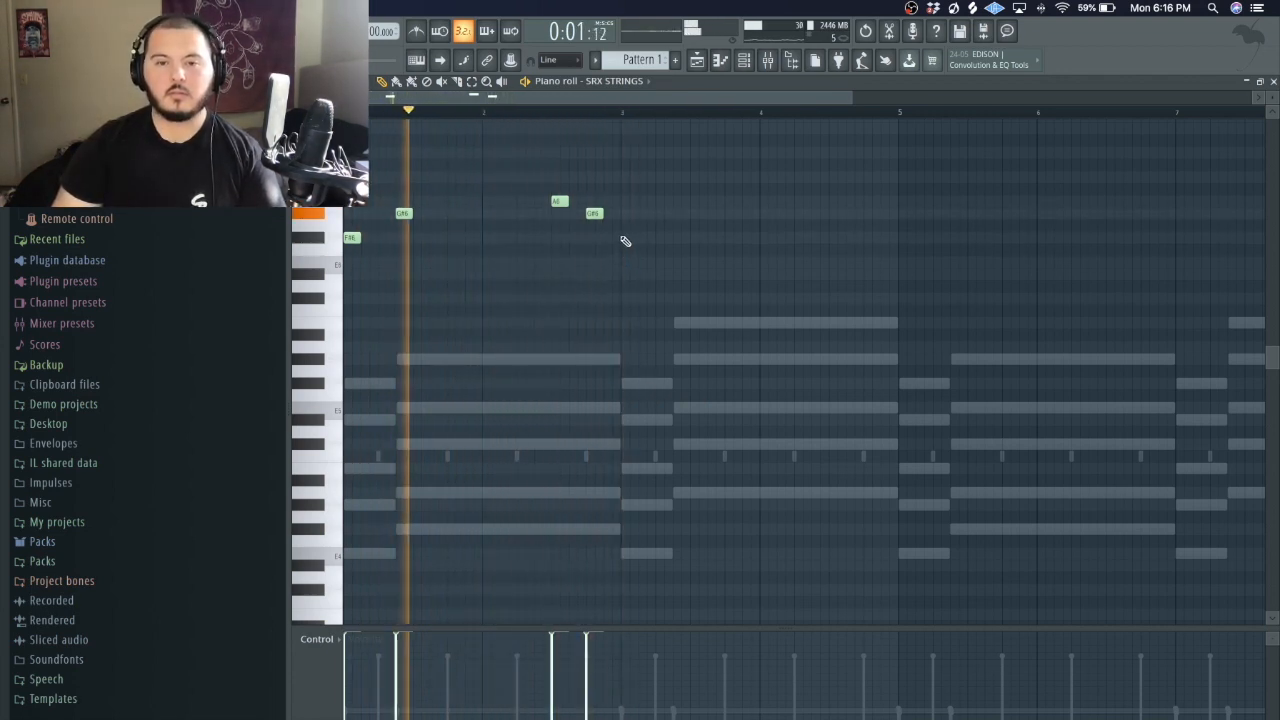
- Add a short F#6 at the start of bar 3 and a B6 where that bar's second chord begins, playing it back
{"action": "left_click", "coordinate": [626, 237]}
{"action": "left_click", "coordinate": [678, 322]}
{"action": "left_click", "coordinate": [668, 287]}
{"action": "key", "text": "space"}
{"action": "key", "text": "space"}
{"action": "right_click", "coordinate": [672, 287]}
{"action": "left_click_drag", "start_coordinate": [686, 299], "coordinate": [692, 340]}
{"action": "key", "text": "ctrl+Up"}
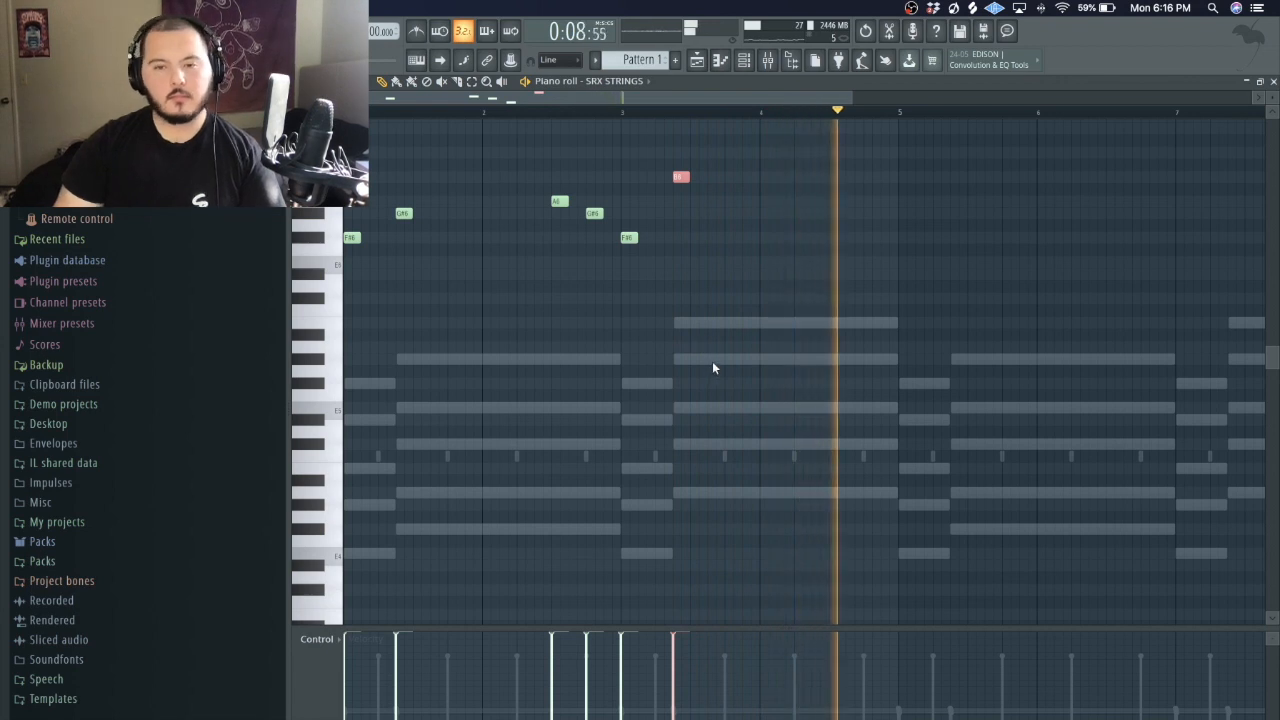
- Add a short B6 in the middle of bar 4, followed by an A6 on its last beat
{"action": "key", "text": "space"}
{"action": "left_click_drag", "start_coordinate": [814, 134], "coordinate": [882, 232]}
{"action": "left_click", "coordinate": [832, 177]}
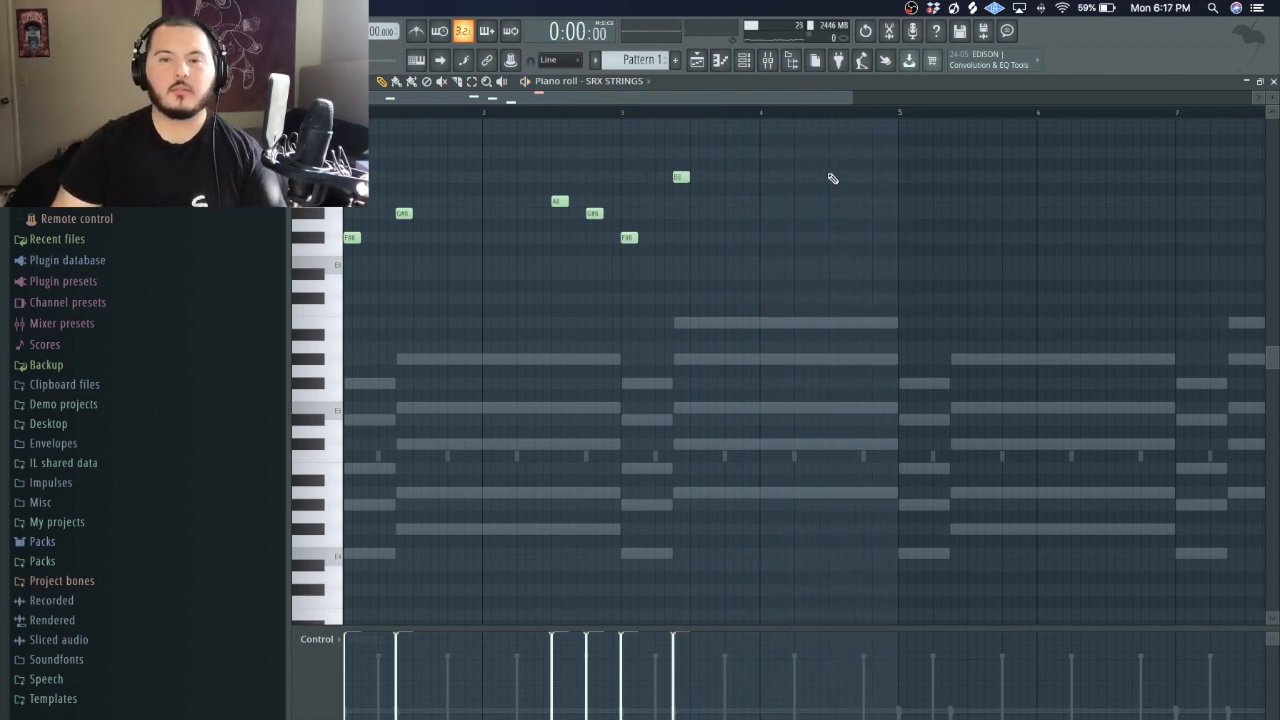
{"action": "left_click", "coordinate": [867, 204]}
- Duplicate the four-bar SRX STRINGS melody into bars 5 to 8 and clear the selection
{"action": "scroll", "coordinate": [763, 408], "scroll_direction": "down", "scroll_amount": 3}
{"action": "left_click_drag", "start_coordinate": [777, 329], "coordinate": [340, 120]}
{"action": "left_click_drag", "start_coordinate": [377, 249], "coordinate": [684, 240]}
{"action": "scroll", "coordinate": [624, 284], "scroll_direction": "up", "scroll_amount": 5}
{"action": "scroll", "coordinate": [635, 303], "scroll_direction": "down", "scroll_amount": 5}
{"action": "right_click", "coordinate": [641, 360]}
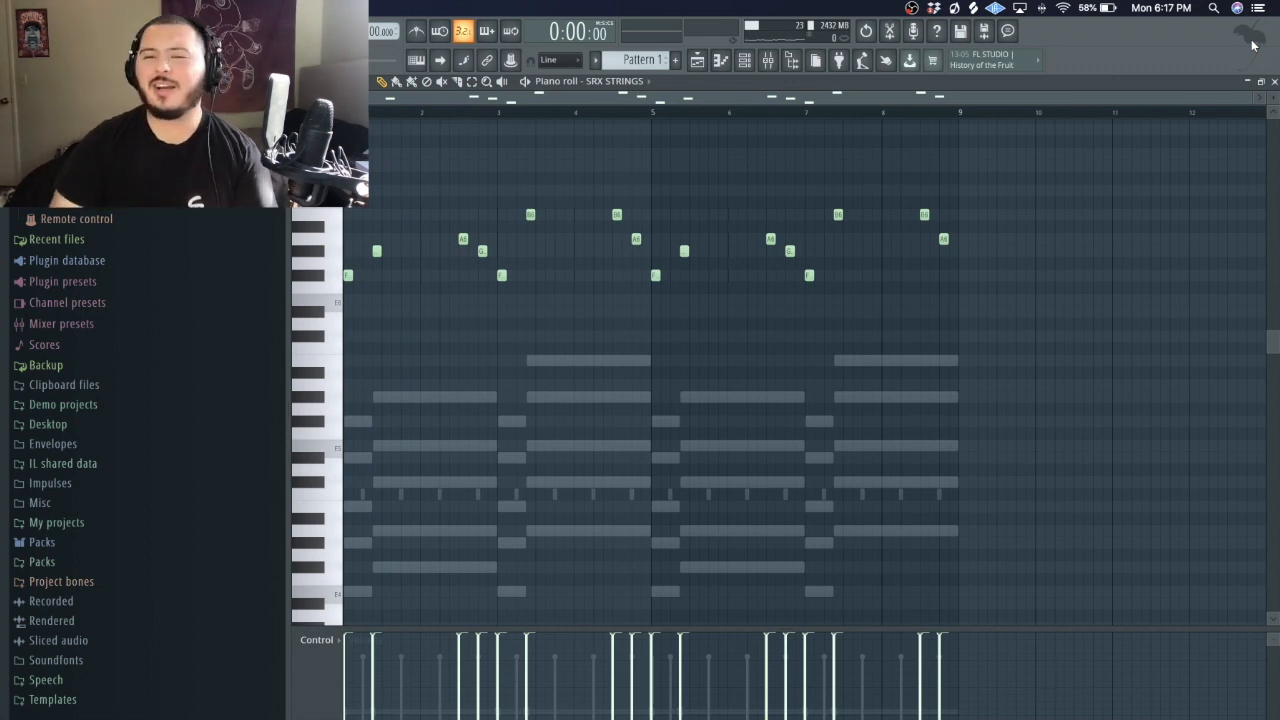
- Return to the channel rack, look at the Analog Lab V #3 instrument and close its plugin window
{"action": "left_click", "coordinate": [697, 61]}
{"action": "left_click", "coordinate": [744, 61]}
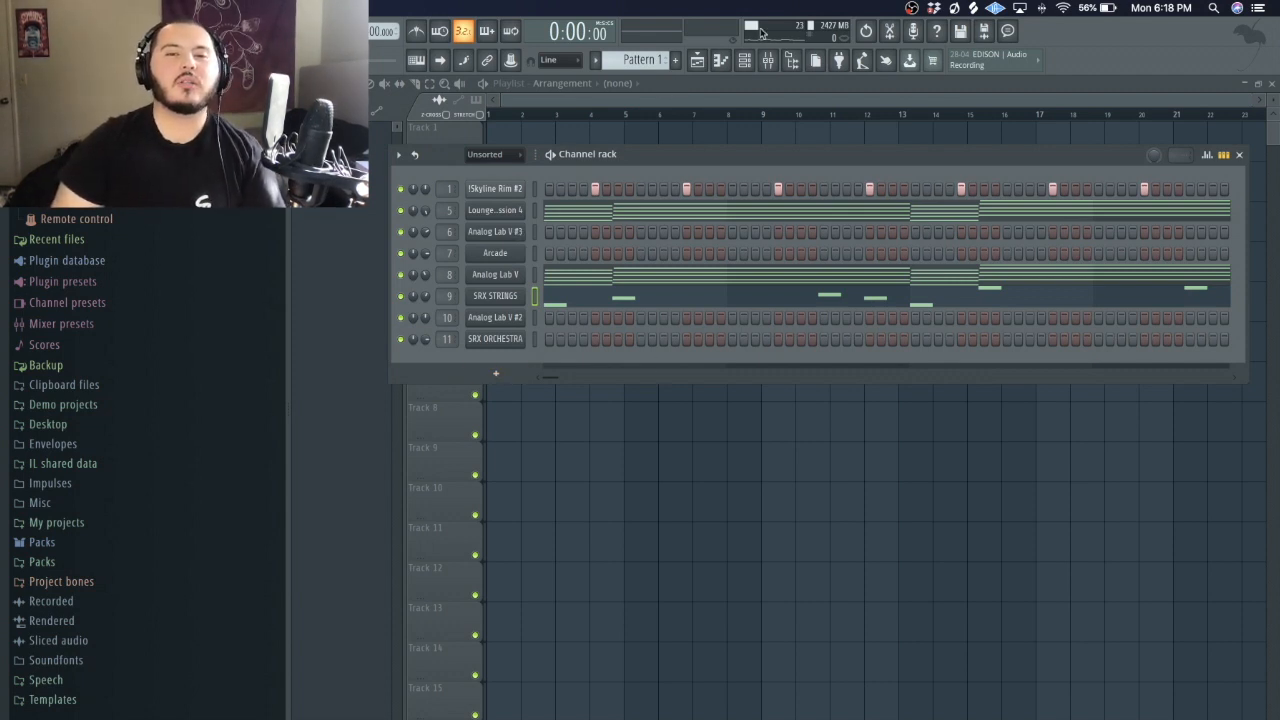
{"action": "left_click", "coordinate": [495, 232]}
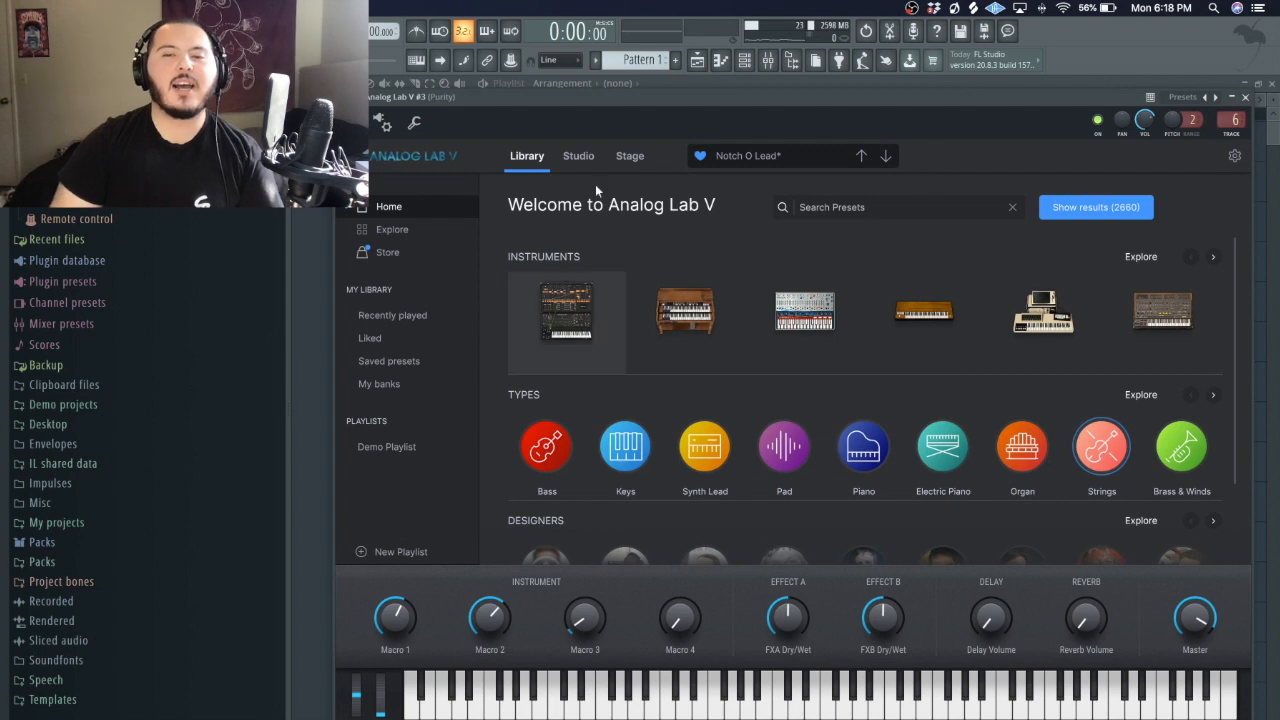
{"action": "left_click", "coordinate": [1245, 97]}
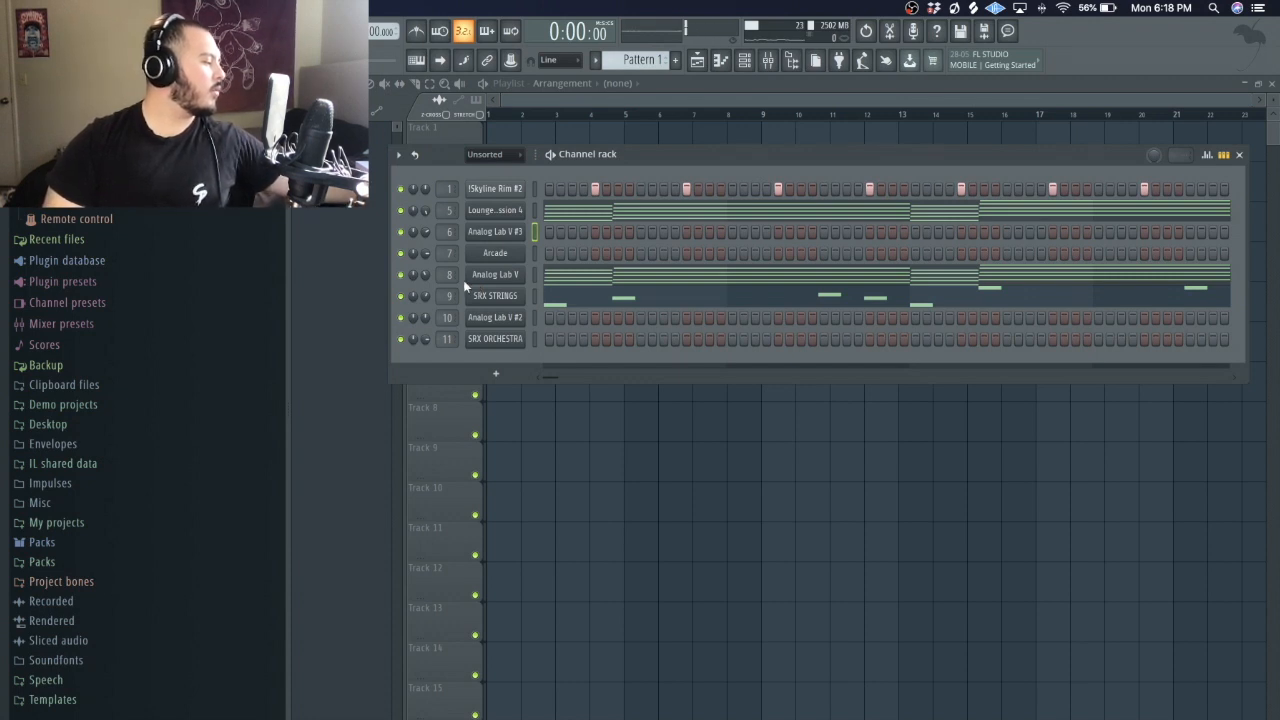
- Open the Analog Lab V #3 channel's piano roll and place a short F#5 note at the start of bar 1
{"action": "right_click", "coordinate": [510, 233]}
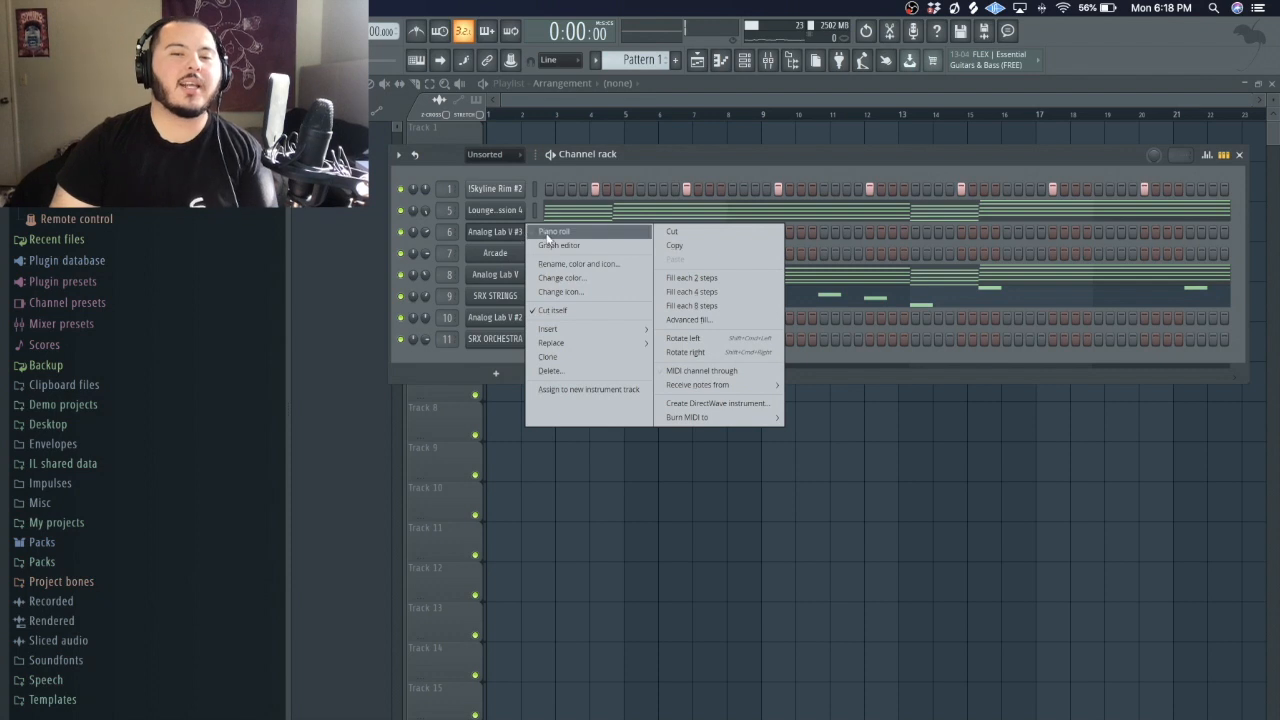
{"action": "left_click", "coordinate": [548, 235]}
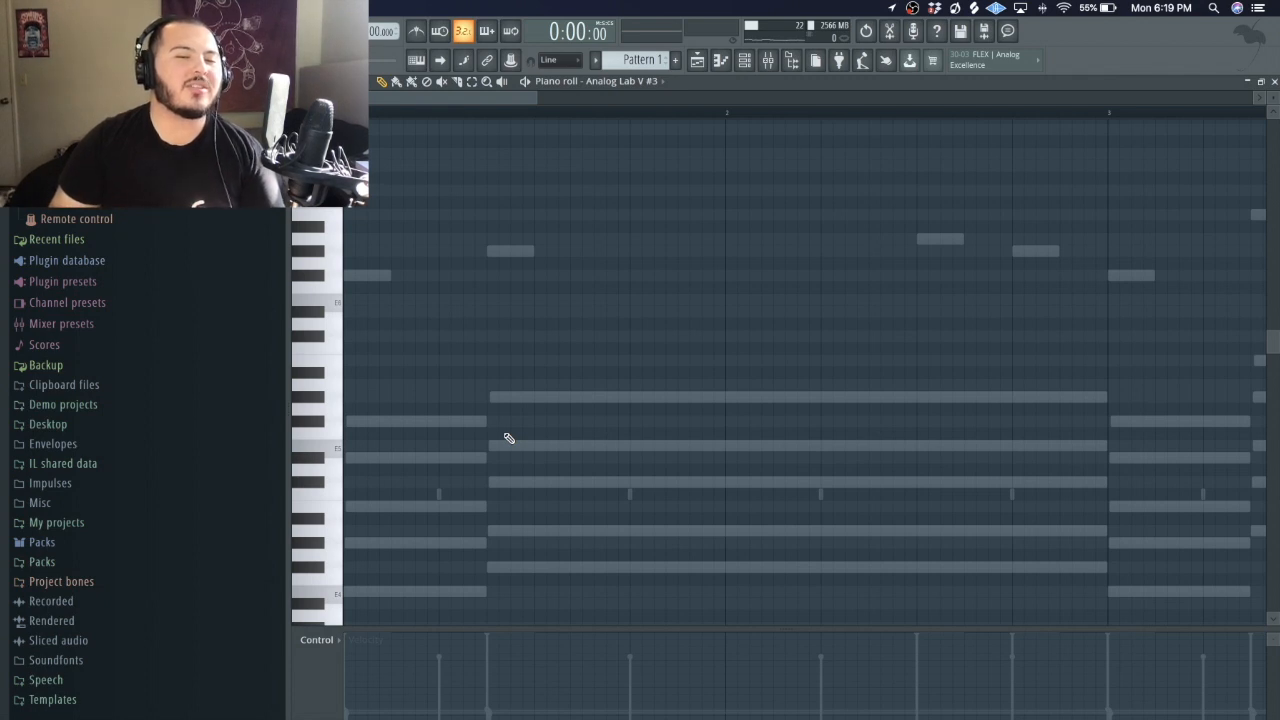
{"action": "scroll", "coordinate": [505, 435], "scroll_direction": "down", "scroll_amount": 3}
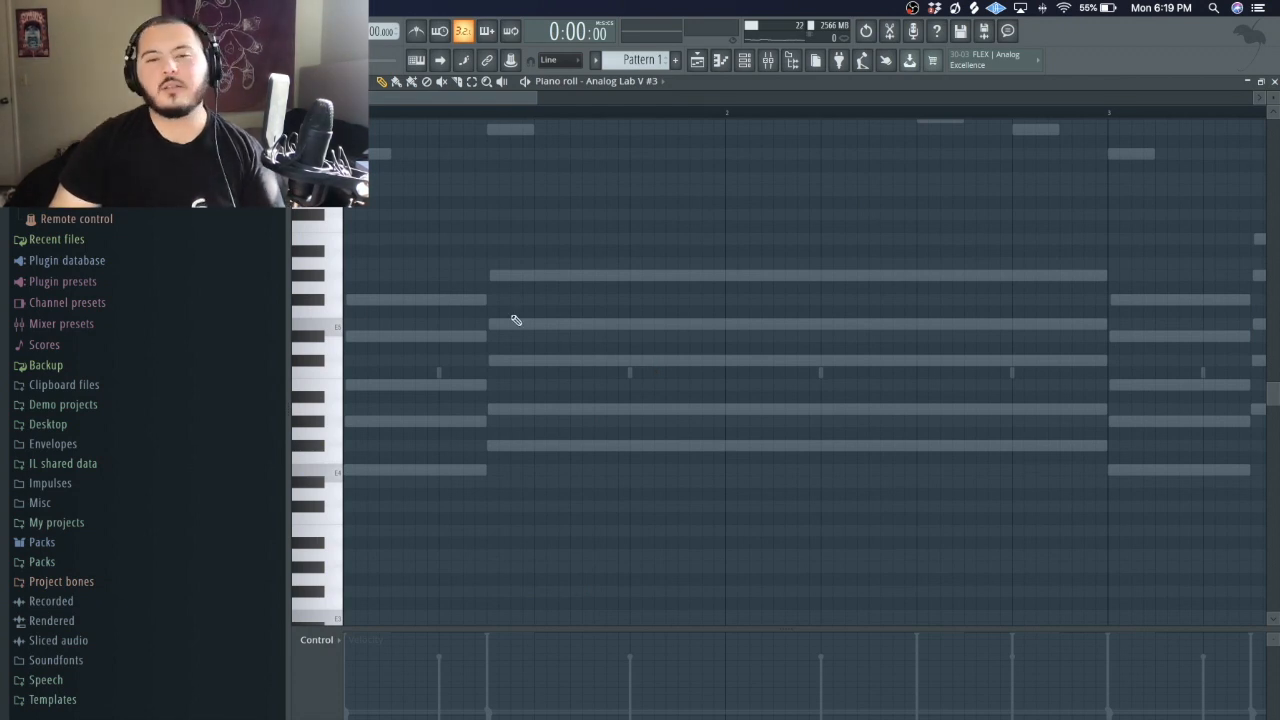
{"action": "left_click", "coordinate": [352, 301]}
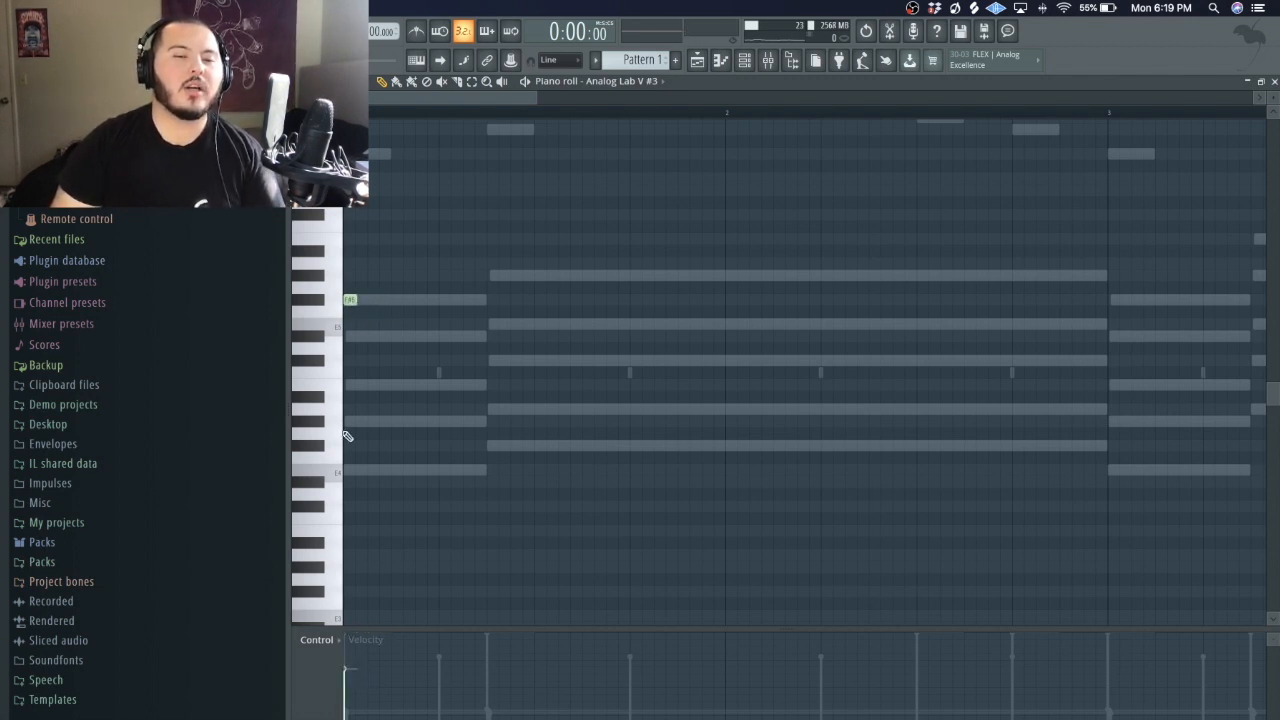
- Add a G#5 note overlapping the end of the opening F#5, extend it to about one beat and play it back
{"action": "scroll", "coordinate": [308, 343], "scroll_direction": "up", "scroll_amount": 3}
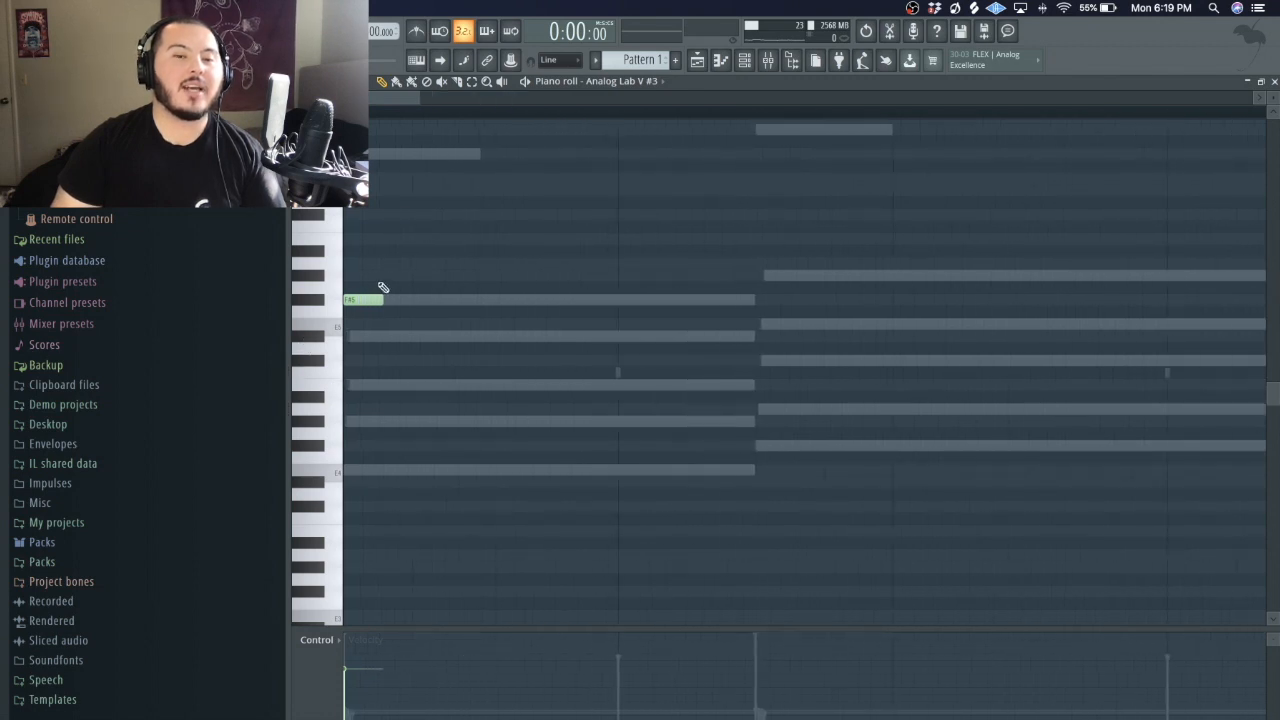
{"action": "left_click_drag", "start_coordinate": [362, 299], "coordinate": [546, 289]}
{"action": "left_click_drag", "start_coordinate": [548, 343], "coordinate": [428, 244]}
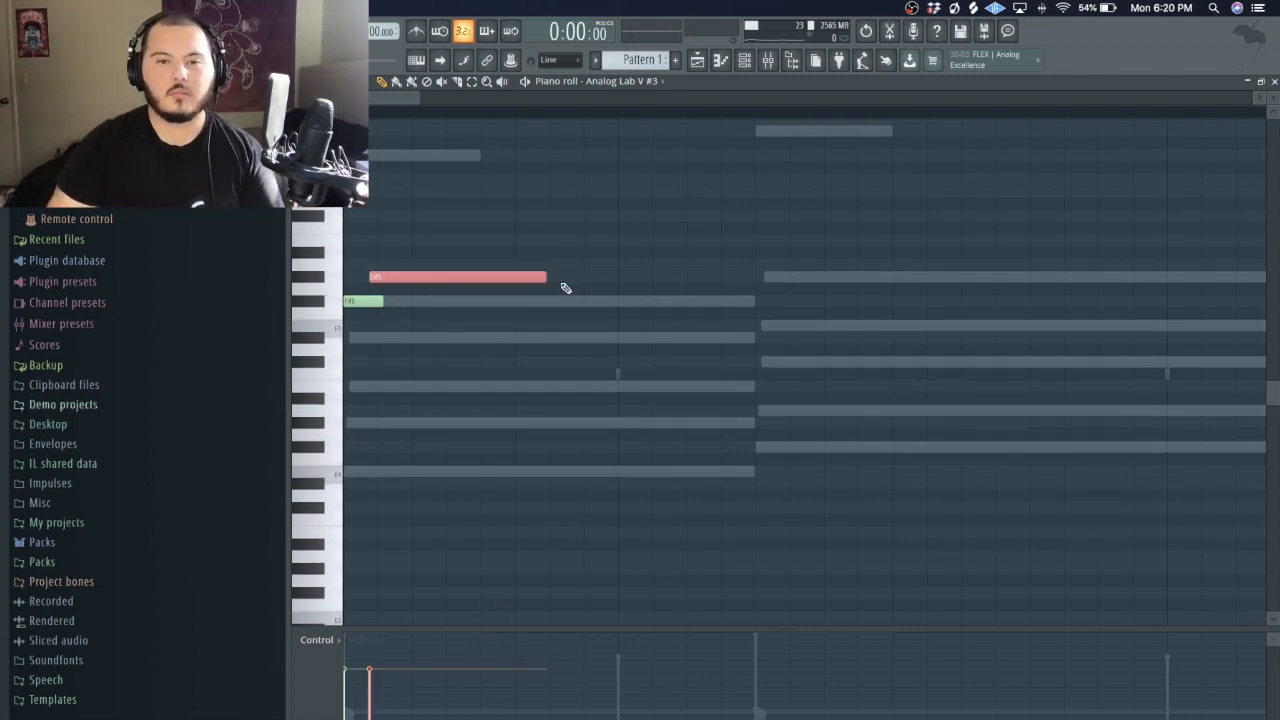
{"action": "left_click_drag", "start_coordinate": [545, 277], "coordinate": [648, 278]}
{"action": "key", "text": "space"}
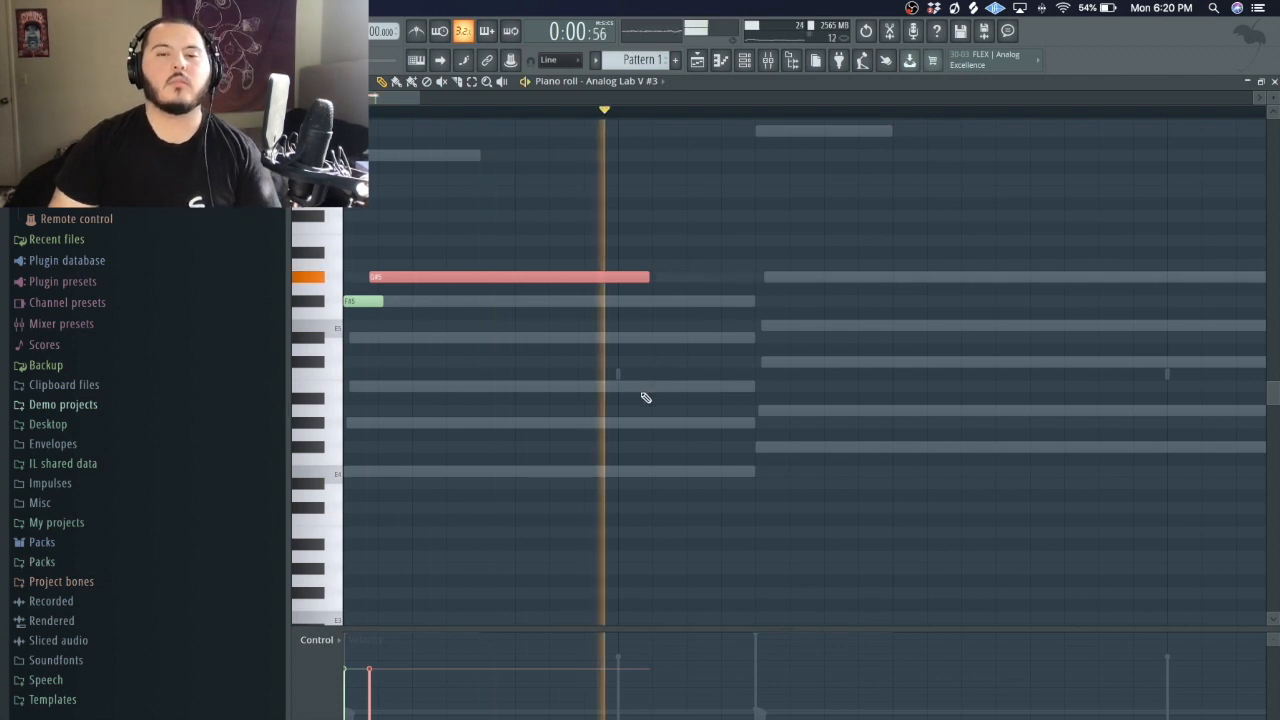
{"action": "scroll", "coordinate": [645, 398], "scroll_direction": "down", "scroll_amount": 3}
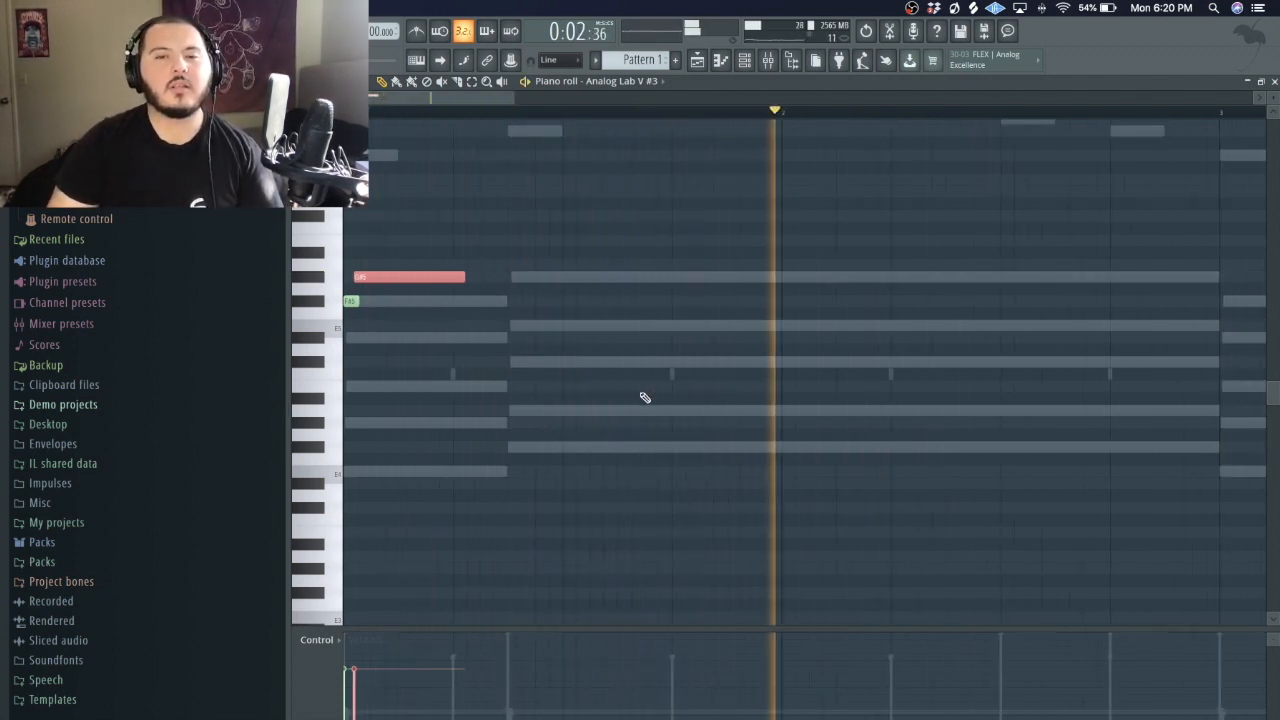
{"action": "key", "text": "space"}
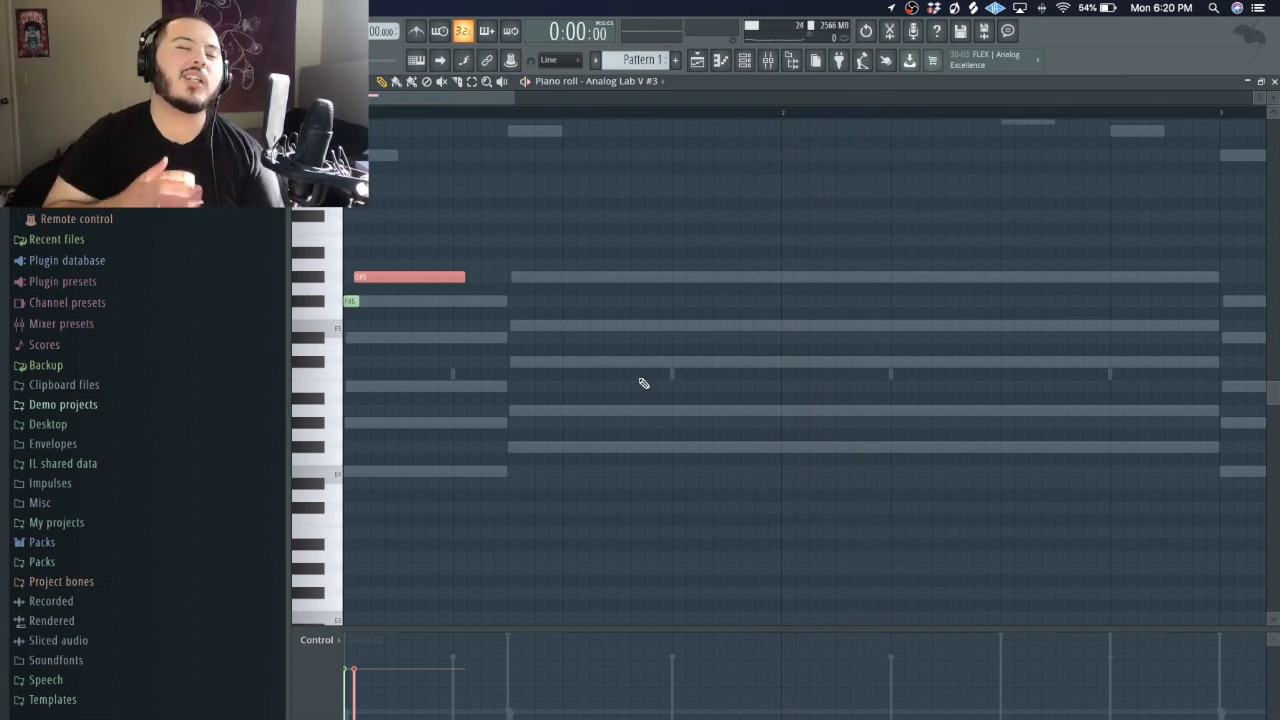
- Add an F#5 note on the last beat of bar 1 in the Analog Lab V #3 melody and play it back
{"action": "right_click", "coordinate": [640, 382]}
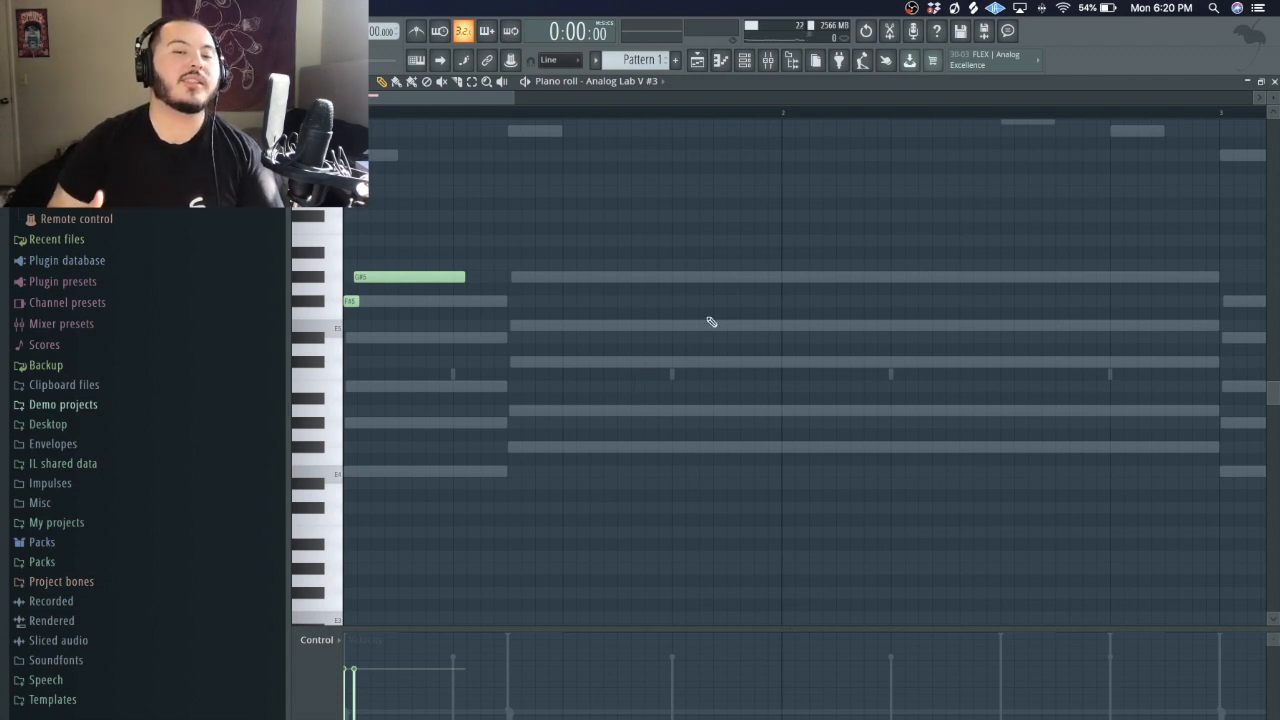
{"action": "left_click_drag", "start_coordinate": [629, 409], "coordinate": [350, 125]}
{"action": "left_click_drag", "start_coordinate": [668, 250], "coordinate": [916, 391]}
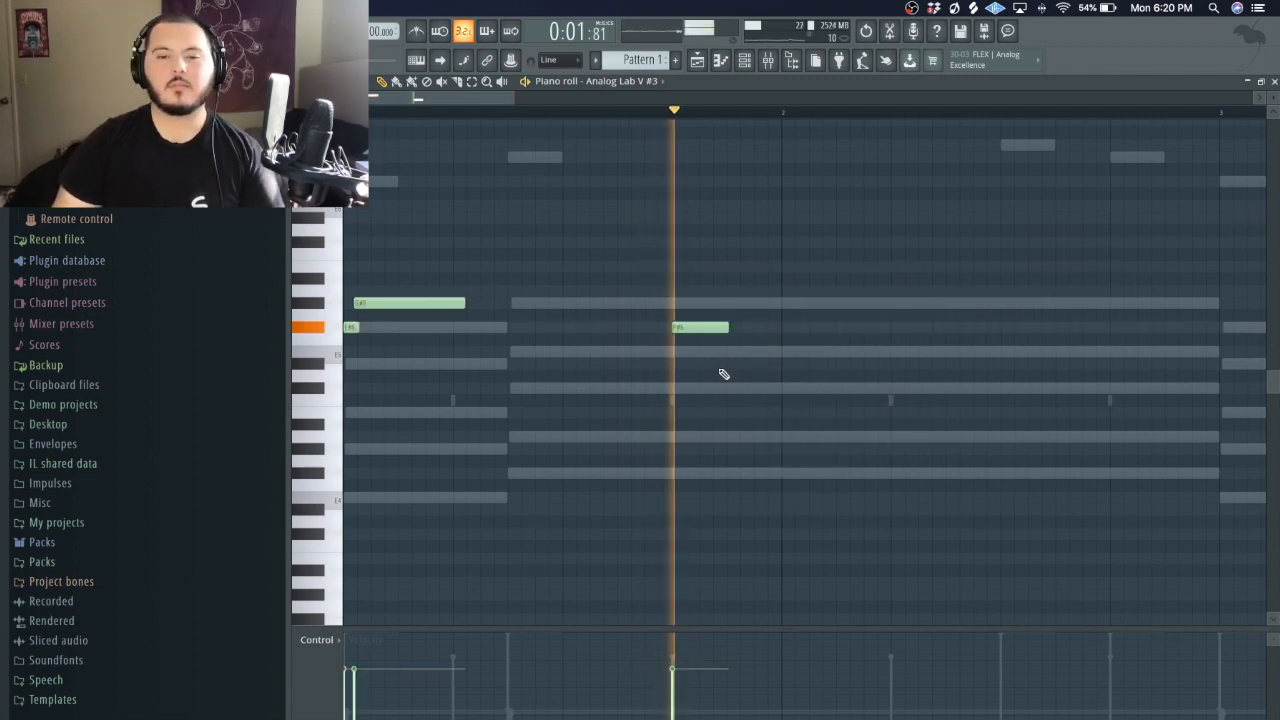
{"action": "key", "text": "space"}
{"action": "key", "text": "space"}
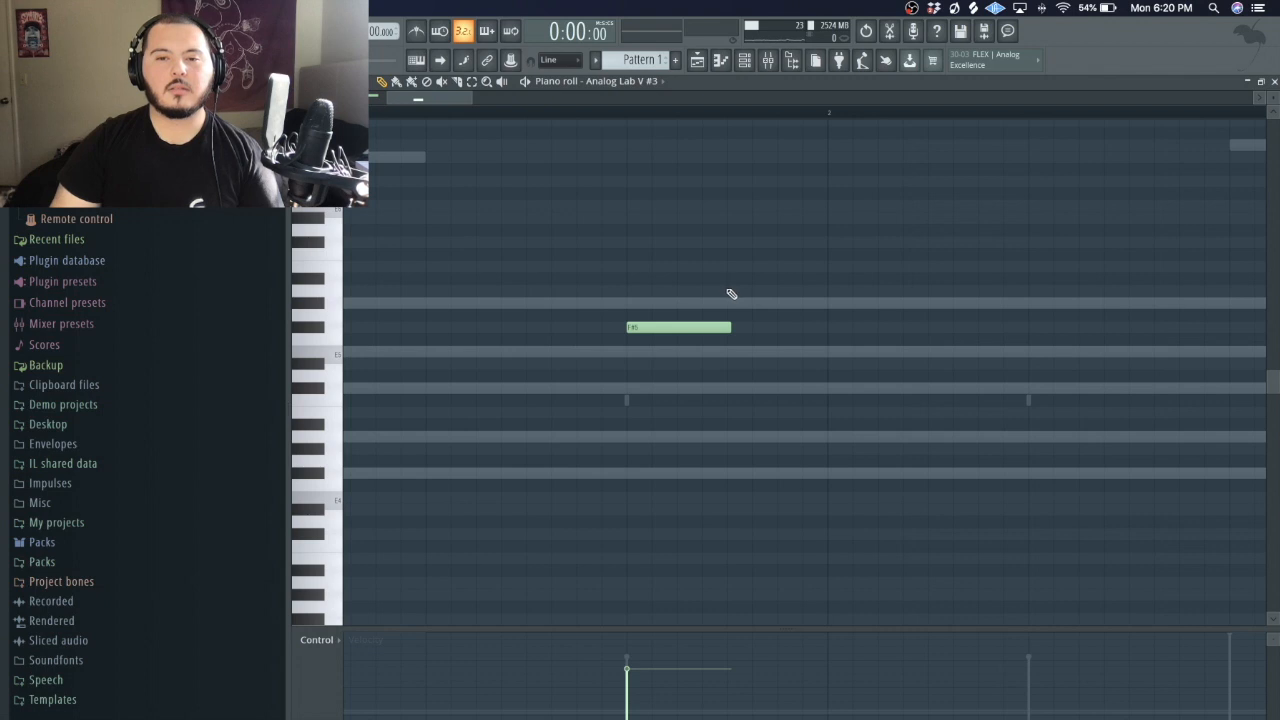
- Add overlapping A5 and G#5 notes leading into bar 2, shorten the A5, lengthen the preceding F#5 and play the phrase
{"action": "left_click", "coordinate": [730, 291]}
{"action": "left_click", "coordinate": [780, 303]}
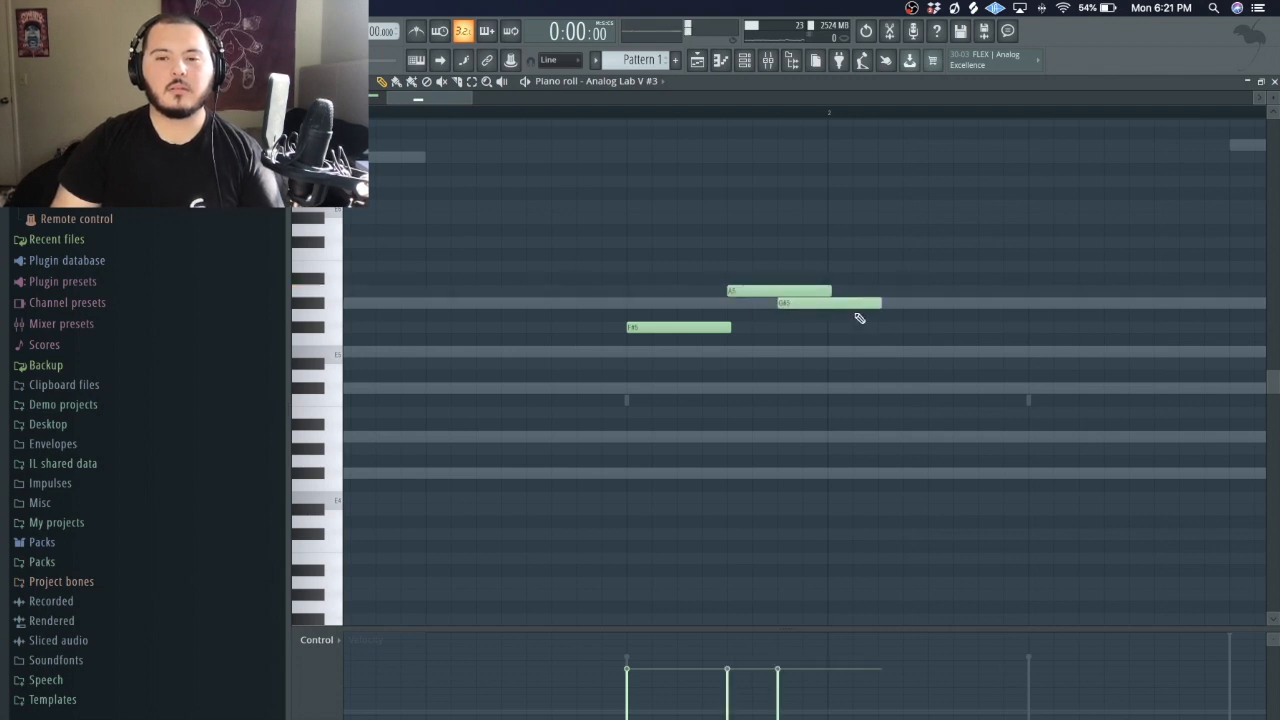
{"action": "left_click_drag", "start_coordinate": [830, 289], "coordinate": [797, 289]}
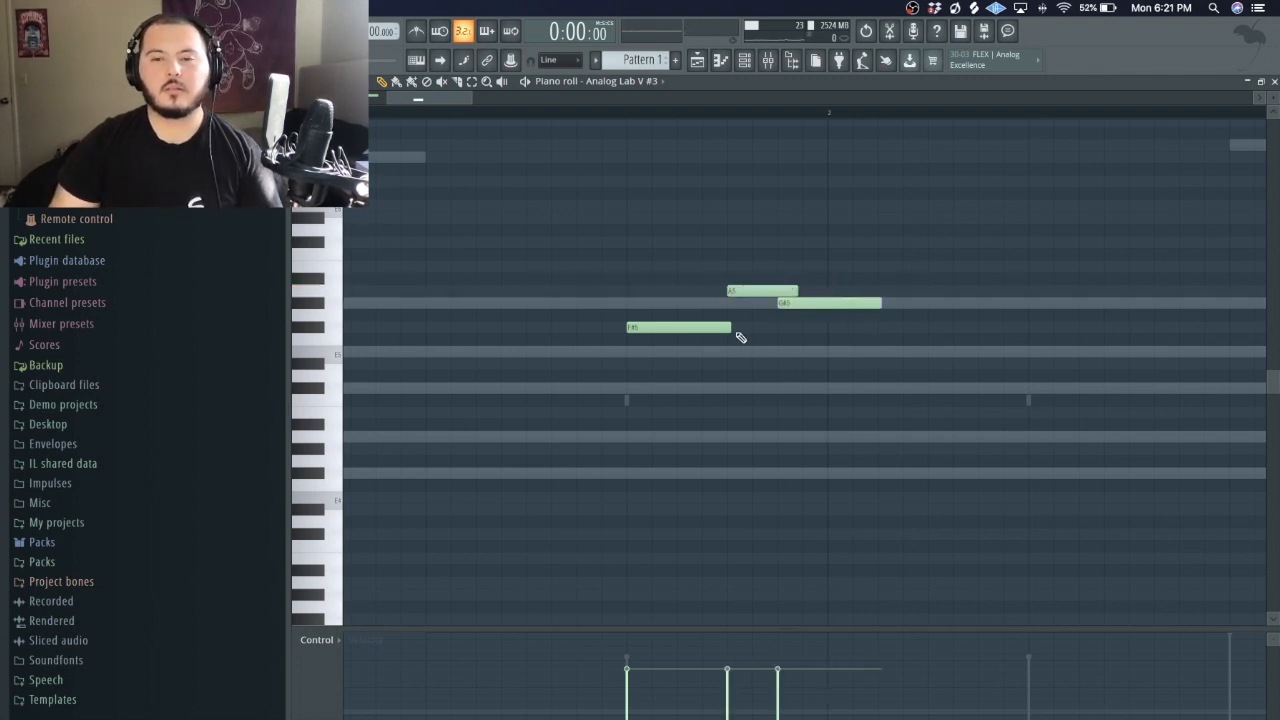
{"action": "left_click_drag", "start_coordinate": [733, 326], "coordinate": [755, 330]}
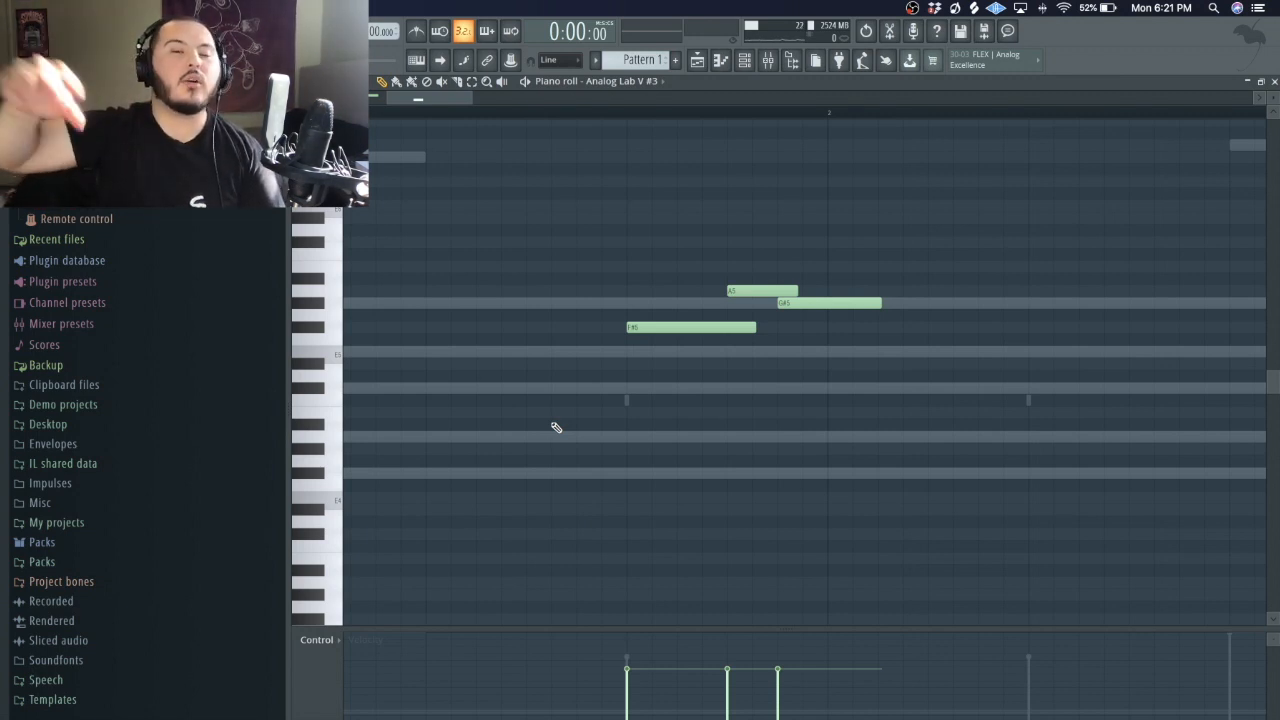
{"action": "key", "text": "space"}
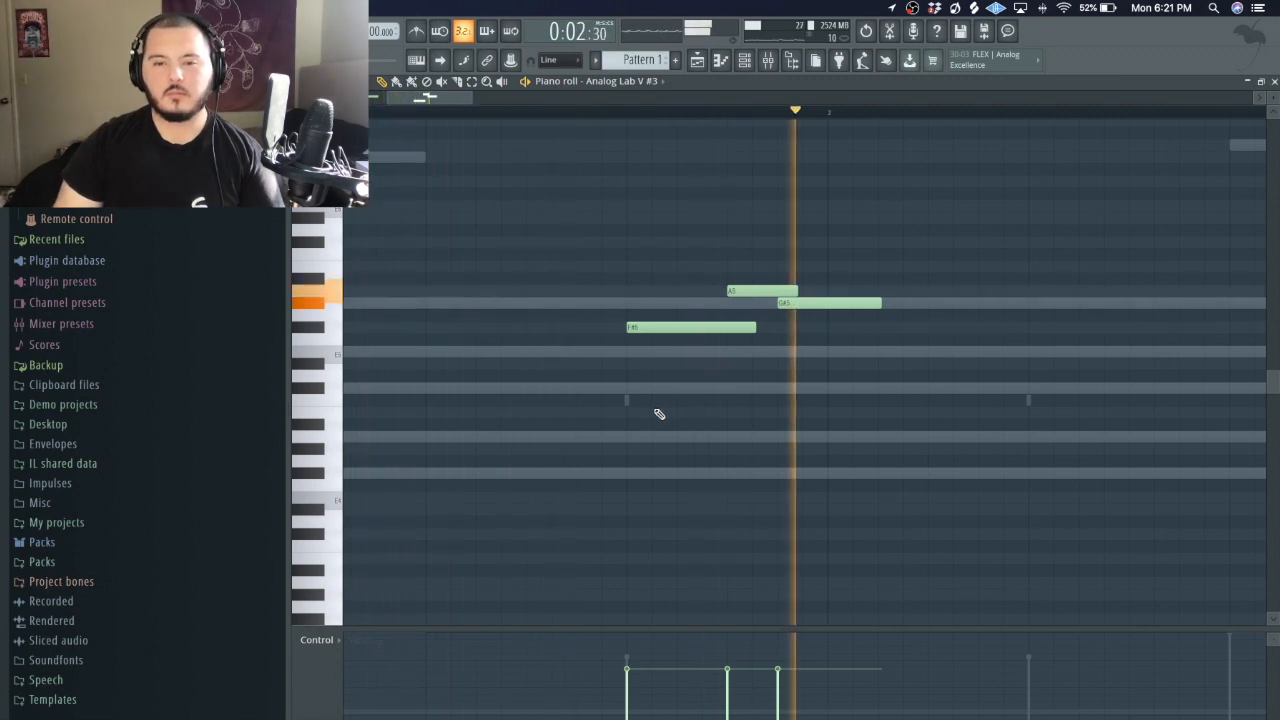
{"action": "key", "text": "space"}
- Raise the G#5 note that runs into bar 2 to B5 and play the phrase back
{"action": "left_click", "coordinate": [830, 300]}
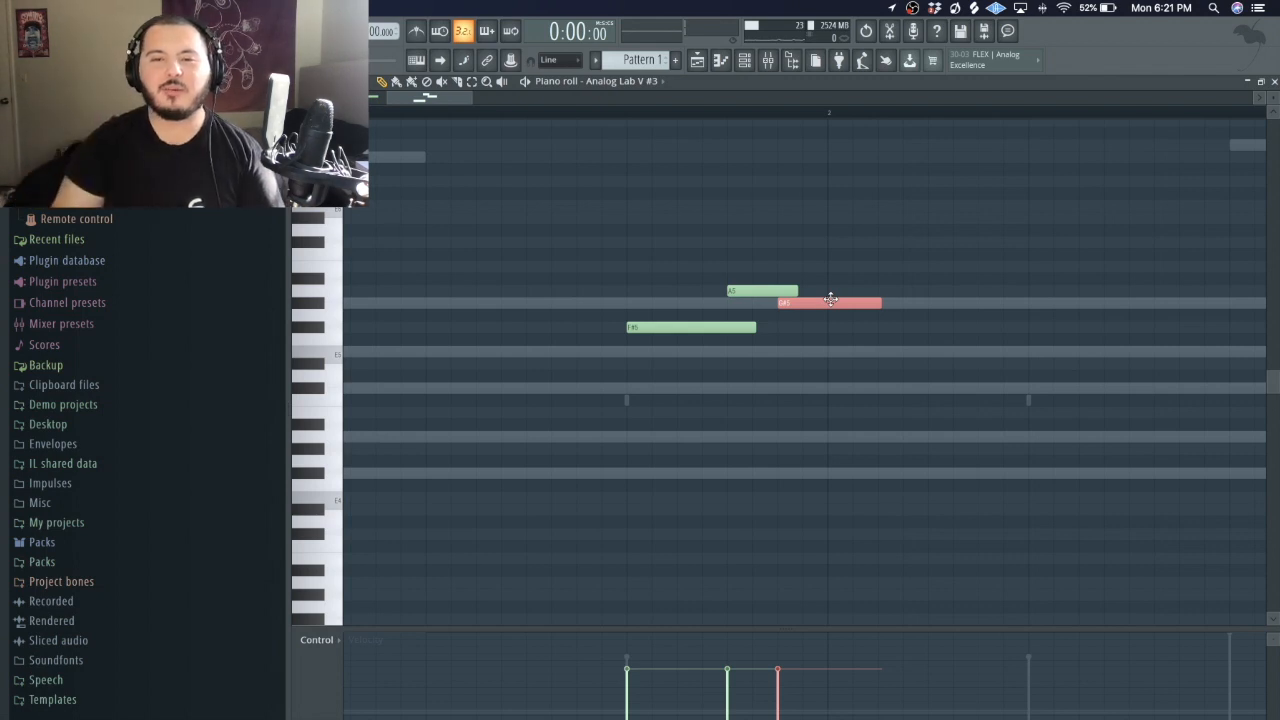
{"action": "key", "text": "shift+Up"}
{"action": "key", "text": "shift+Up"}
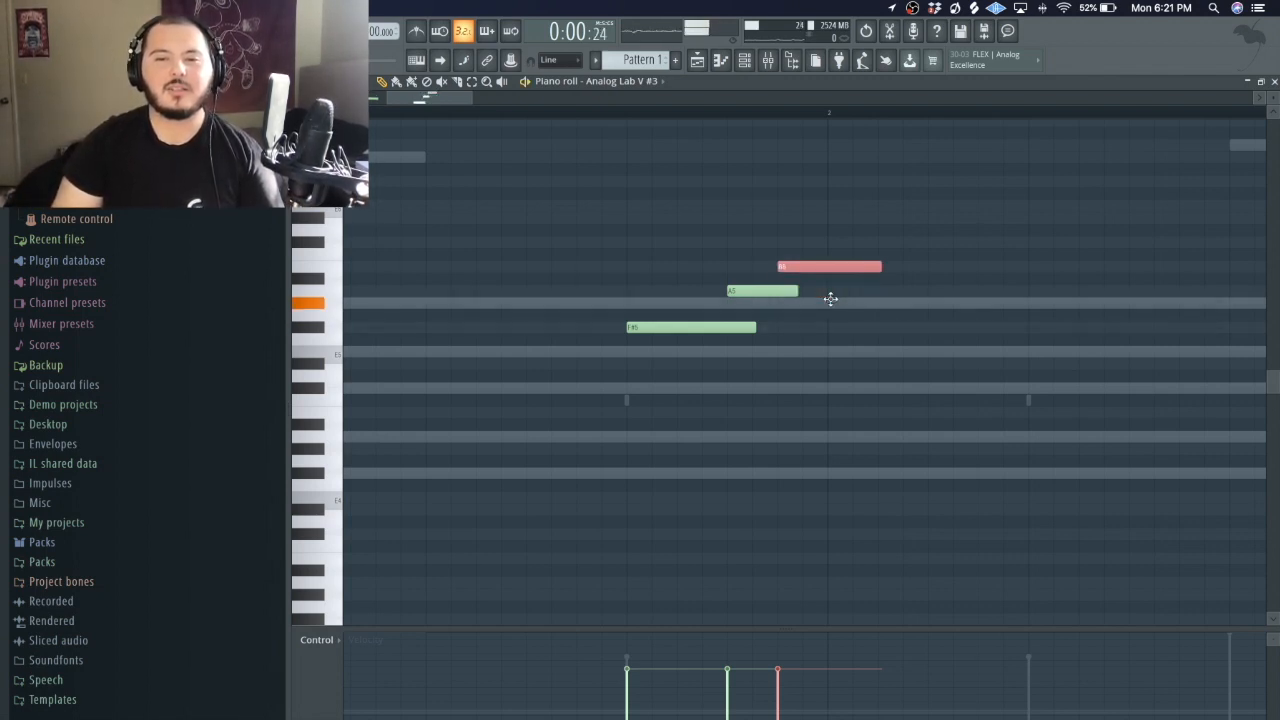
{"action": "key", "text": "space"}
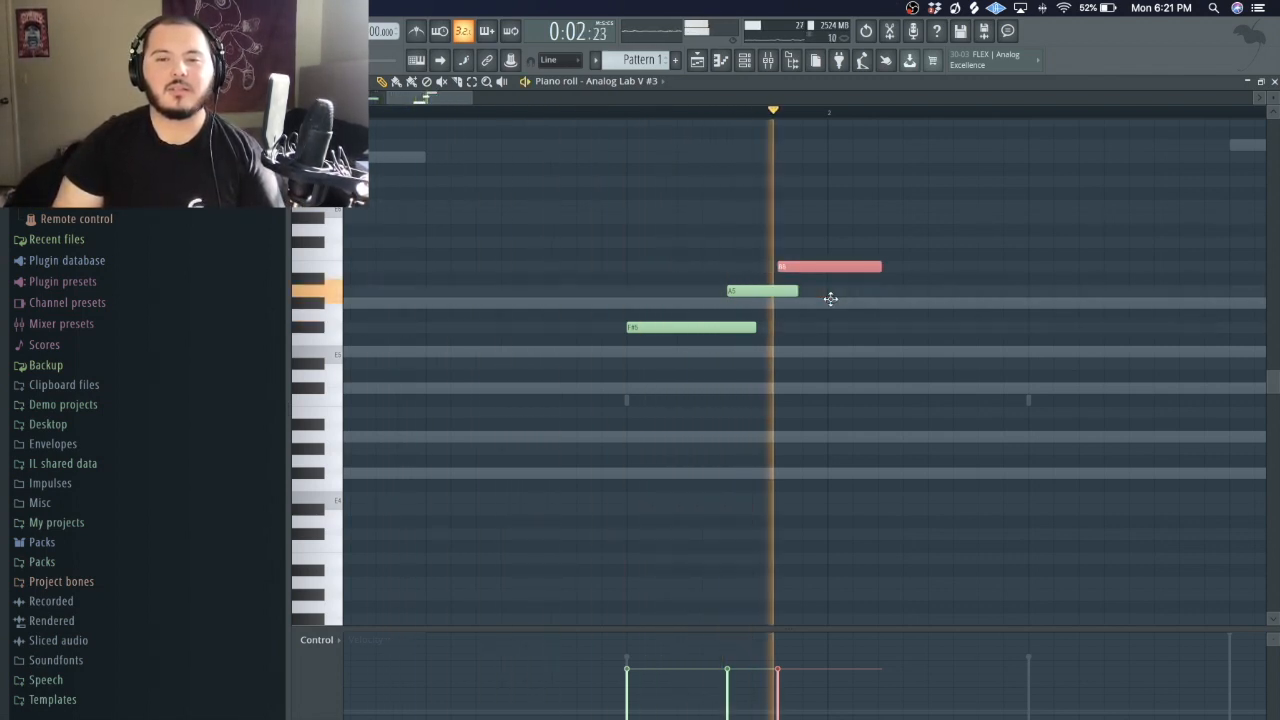
{"action": "key", "text": "space"}
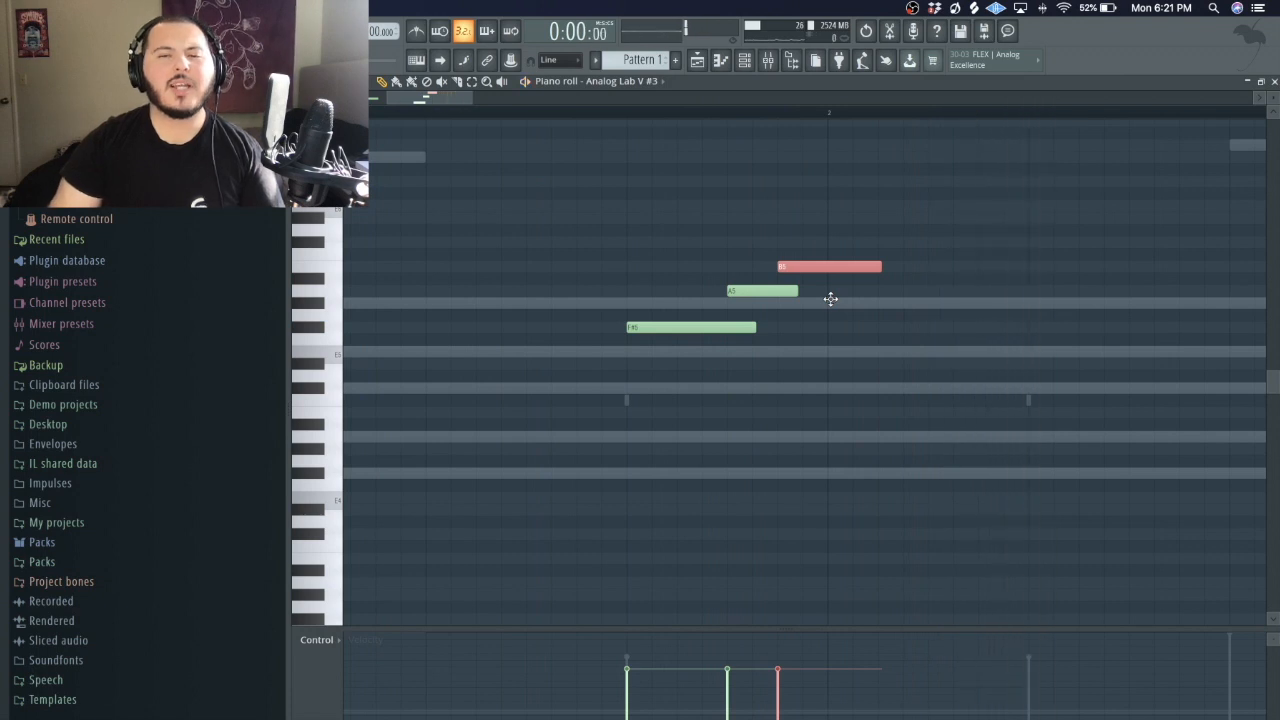
- Shorten the A5 note so it only slightly overlaps the B5, and start playback of the phrase
{"action": "left_click", "coordinate": [837, 308], "text": "ctrl"}
{"action": "scroll", "coordinate": [800, 293], "scroll_direction": "up", "scroll_amount": 2}
{"action": "left_click_drag", "start_coordinate": [806, 291], "coordinate": [765, 295]}
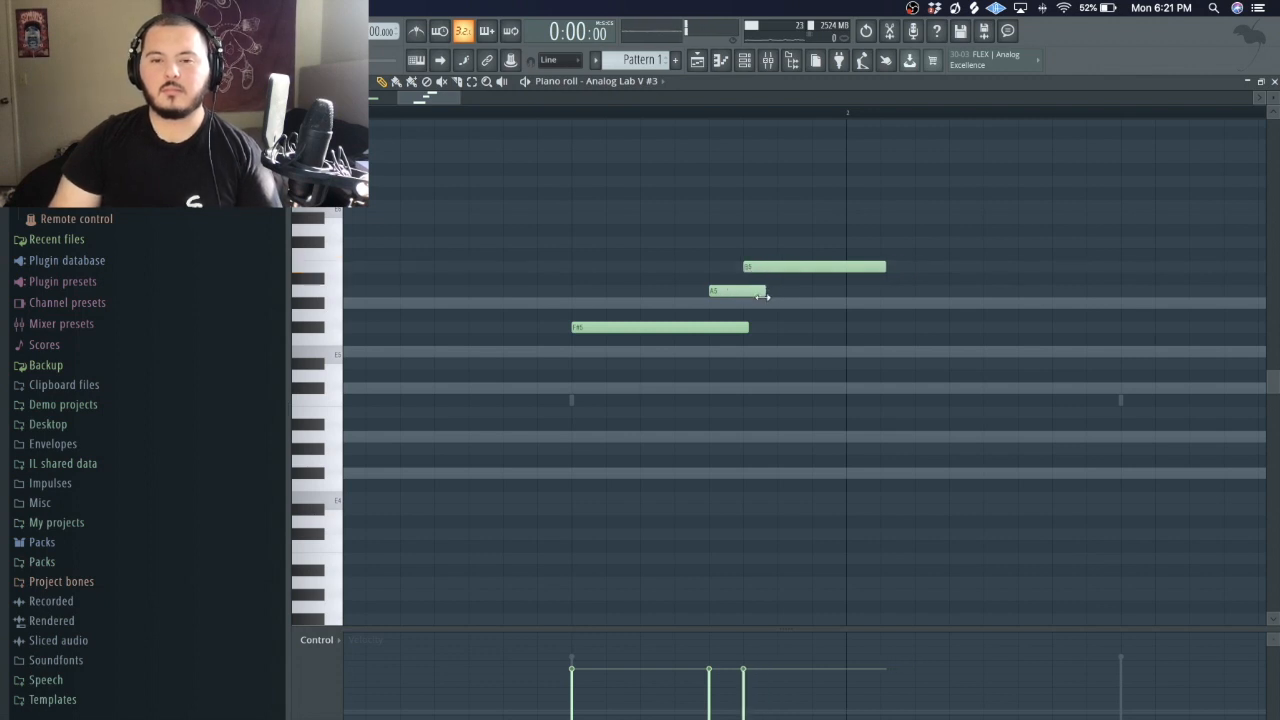
{"action": "key", "text": "space"}
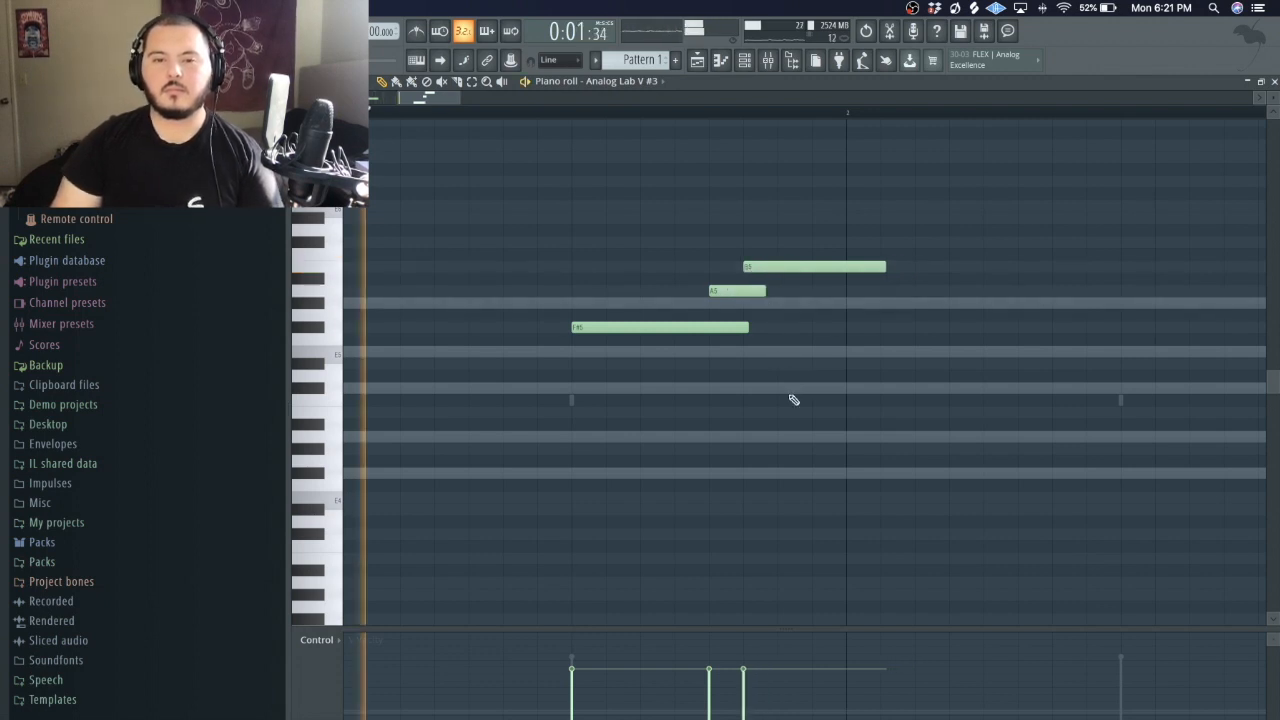
- Add a long G#5 note at the start of bar 2, shorten the preceding B5 to overlap it slightly, and play the phrase
{"action": "key", "text": "space"}
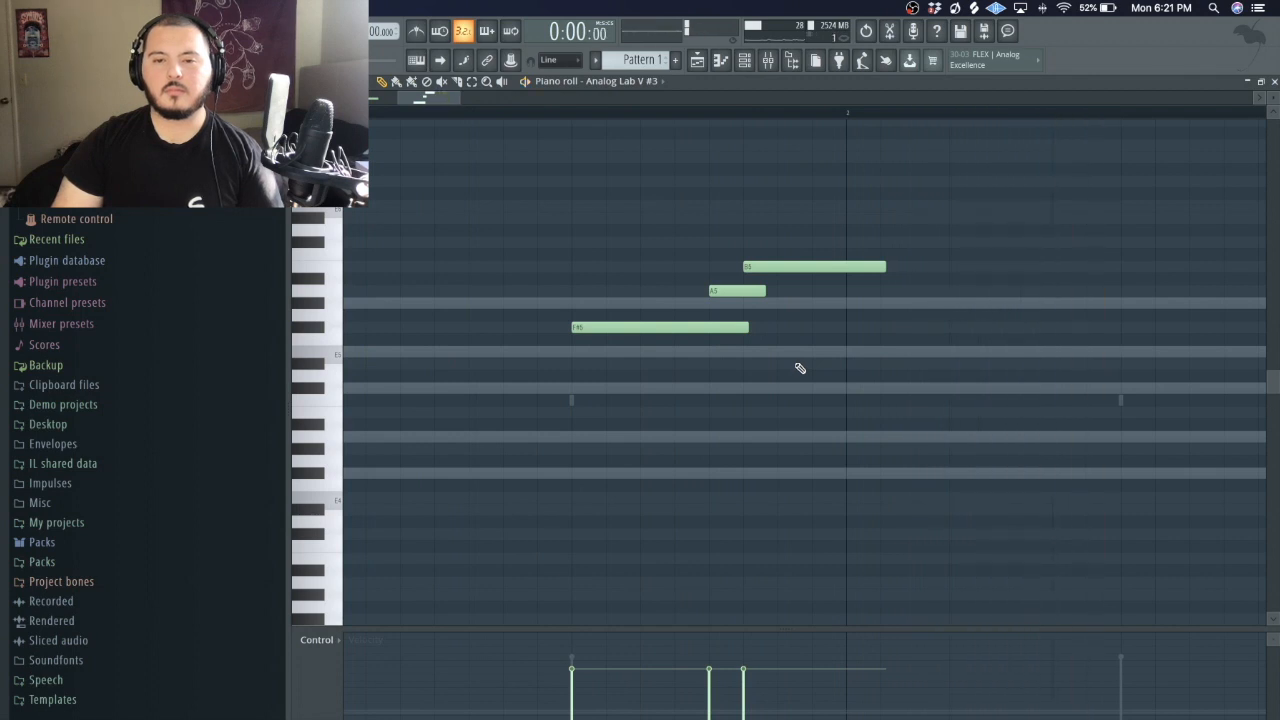
{"action": "left_click", "coordinate": [848, 306]}
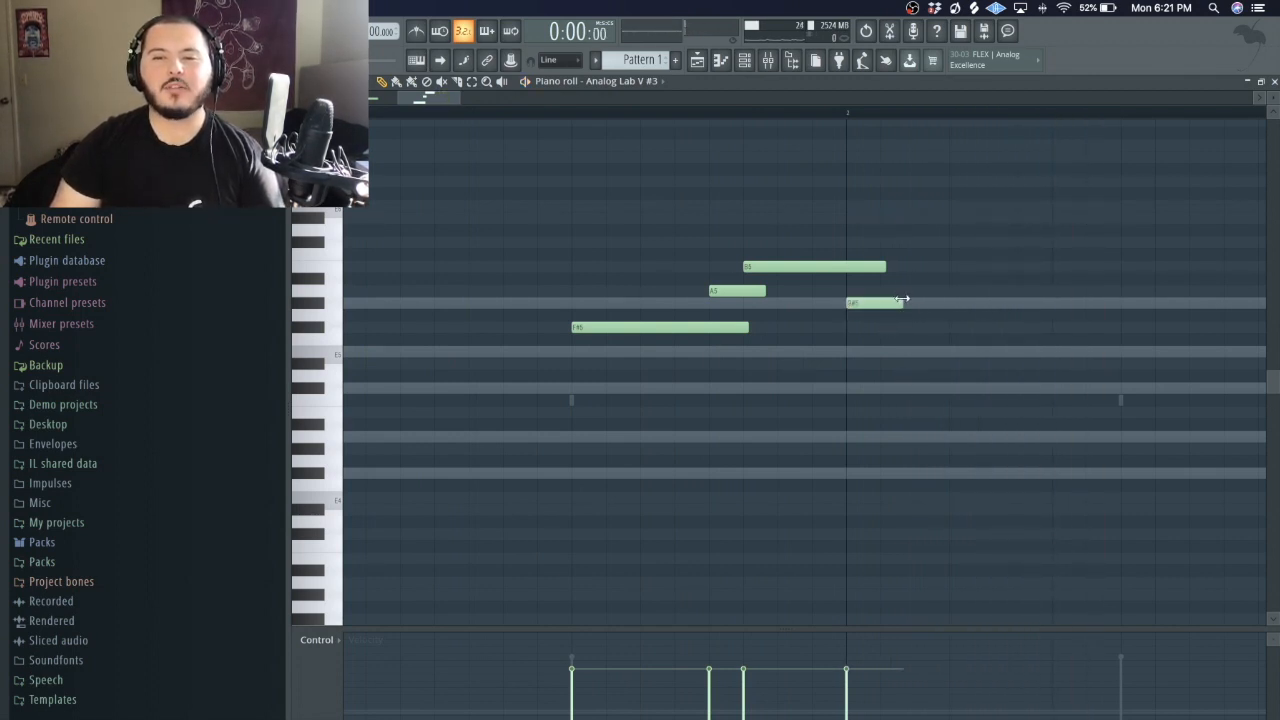
{"action": "left_click_drag", "start_coordinate": [902, 300], "coordinate": [1040, 302]}
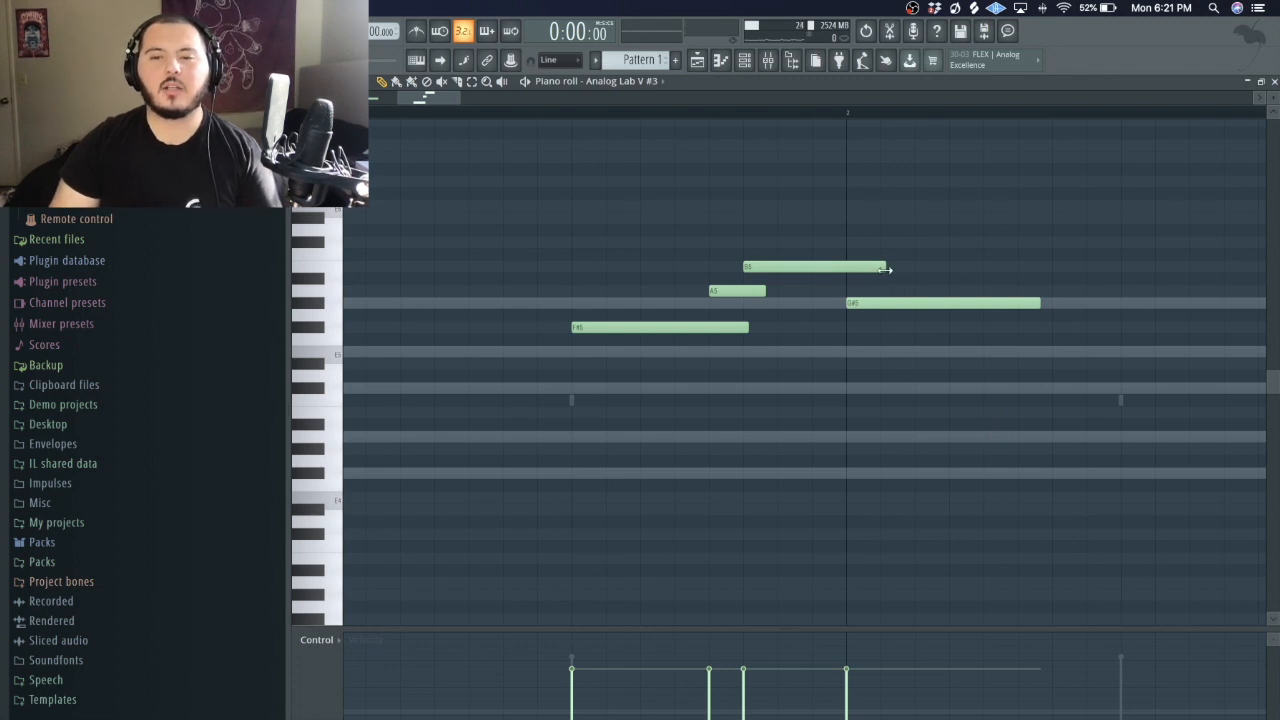
{"action": "key", "text": "space"}
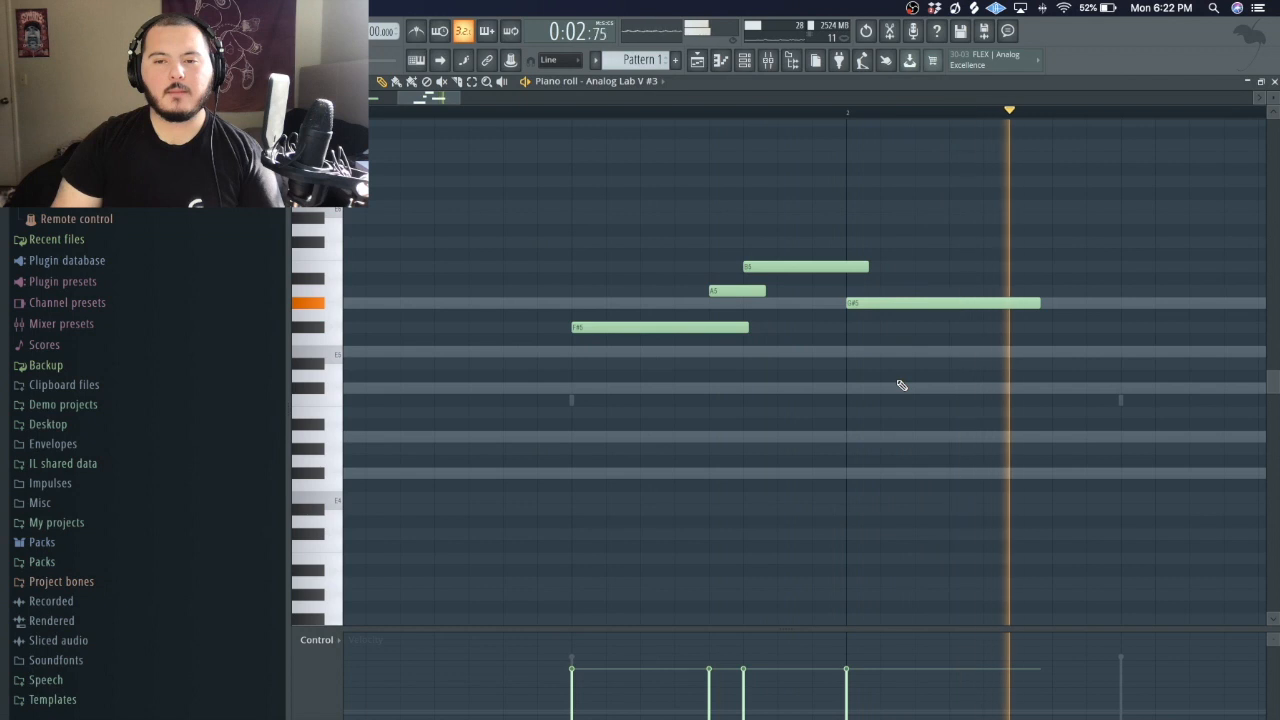
{"action": "key", "text": "space"}
- Copy the two-bar melody to start at bar 3, delete all copied notes except the opening F#5 and G#5, and play it back
{"action": "scroll", "coordinate": [715, 255], "scroll_direction": "down", "scroll_amount": 3}
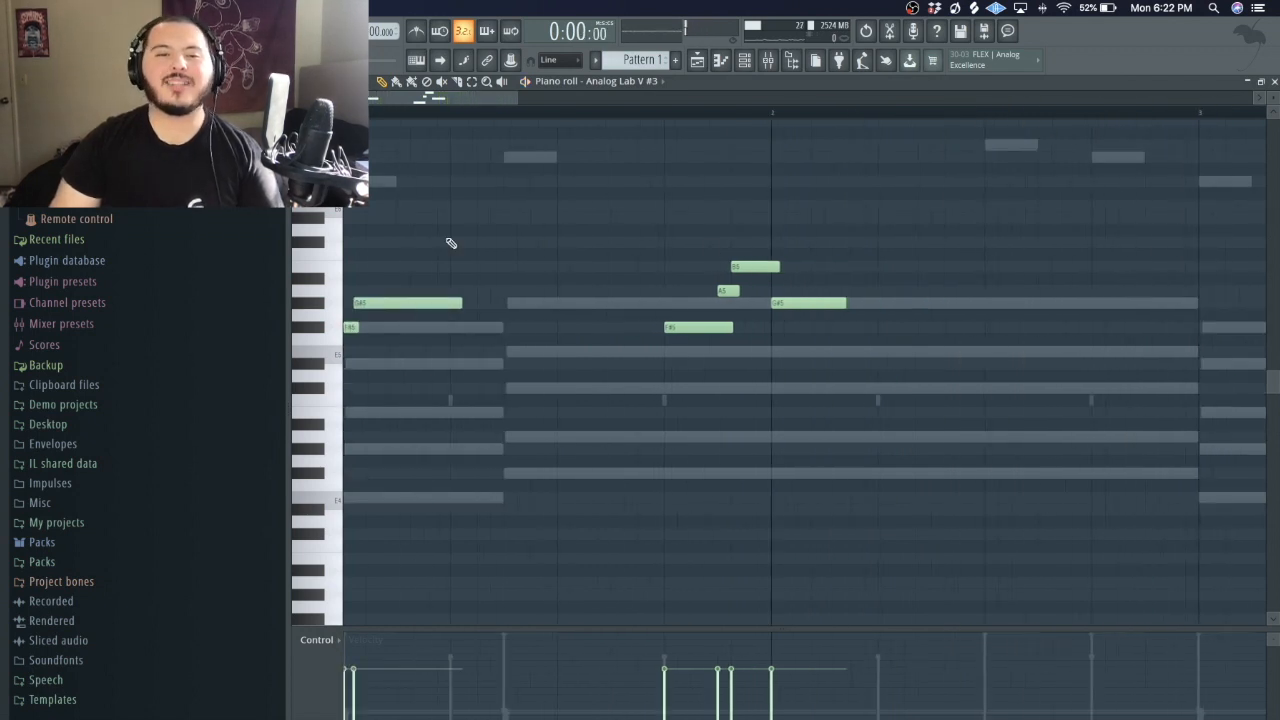
{"action": "scroll", "coordinate": [540, 391], "scroll_direction": "down", "scroll_amount": 4}
{"action": "left_click_drag", "start_coordinate": [572, 397], "coordinate": [347, 156]}
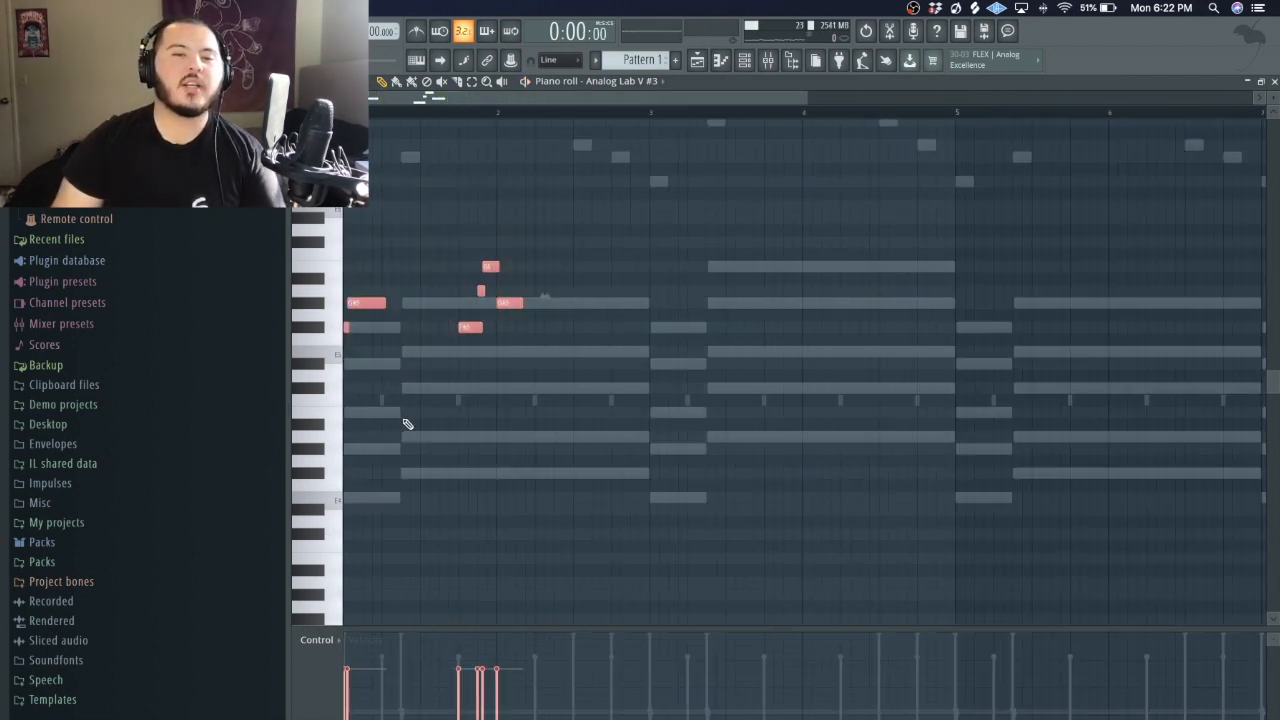
{"action": "left_click_drag", "start_coordinate": [373, 303], "coordinate": [677, 303]}
{"action": "left_click", "coordinate": [697, 427]}
{"action": "left_click_drag", "start_coordinate": [840, 347], "coordinate": [770, 198]}
{"action": "key", "text": "Delete"}
{"action": "key", "text": "space"}
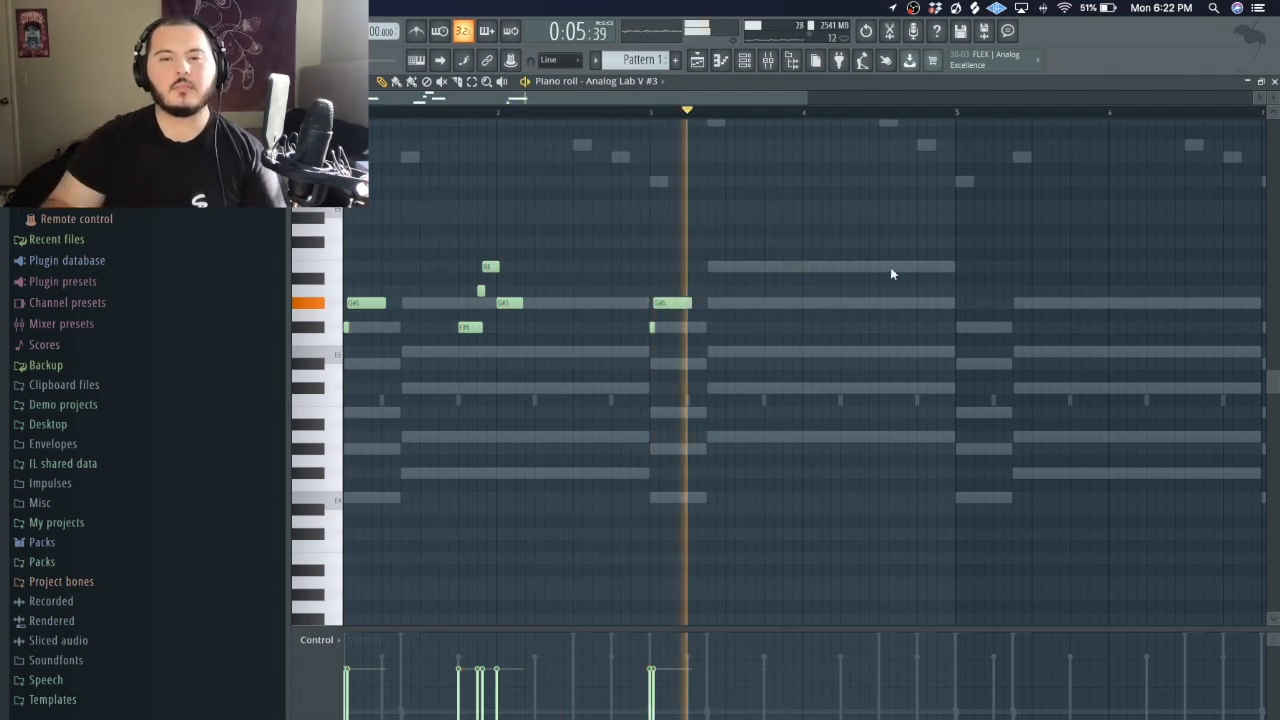
{"action": "key", "text": "space"}
- Add two short D#5 notes followed by three short, wider-spaced E5 notes after the G#5 in bar 3, and play them back
{"action": "scroll", "coordinate": [676, 353], "scroll_direction": "up", "scroll_amount": 5}
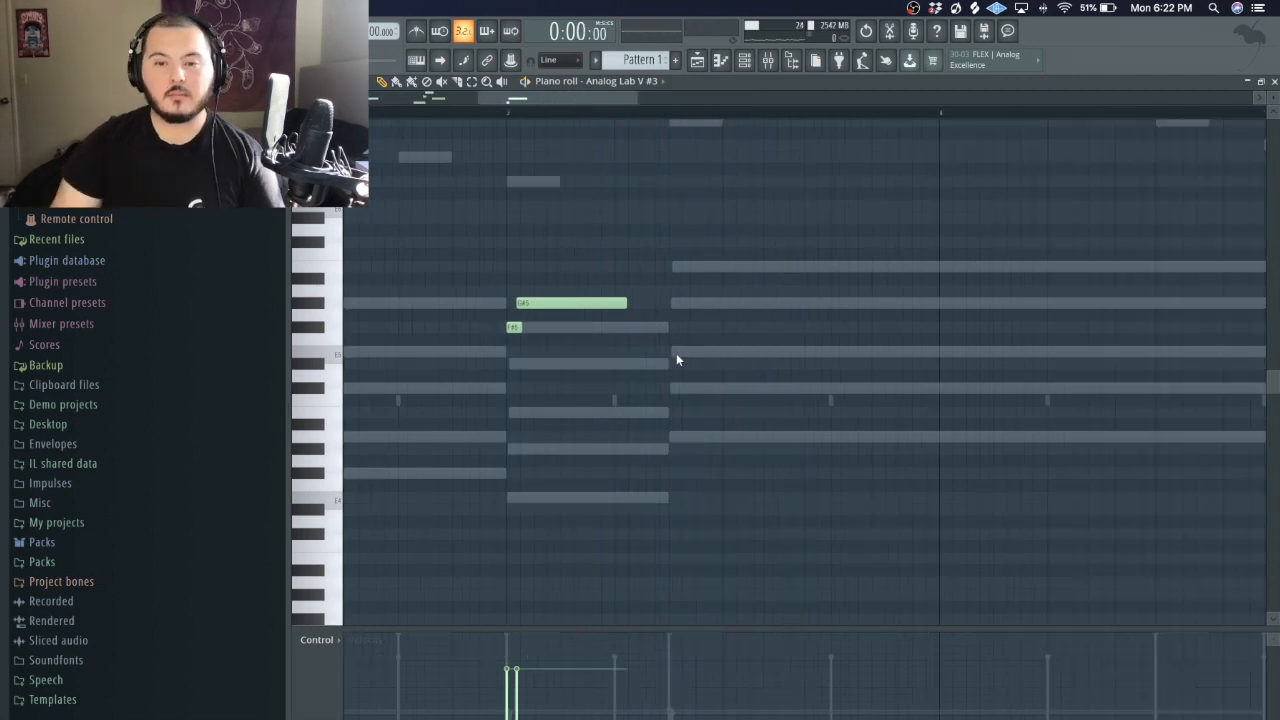
{"action": "left_click", "coordinate": [688, 364]}
{"action": "left_click_drag", "start_coordinate": [714, 386], "coordinate": [714, 341]}
{"action": "key", "text": "shift+d"}
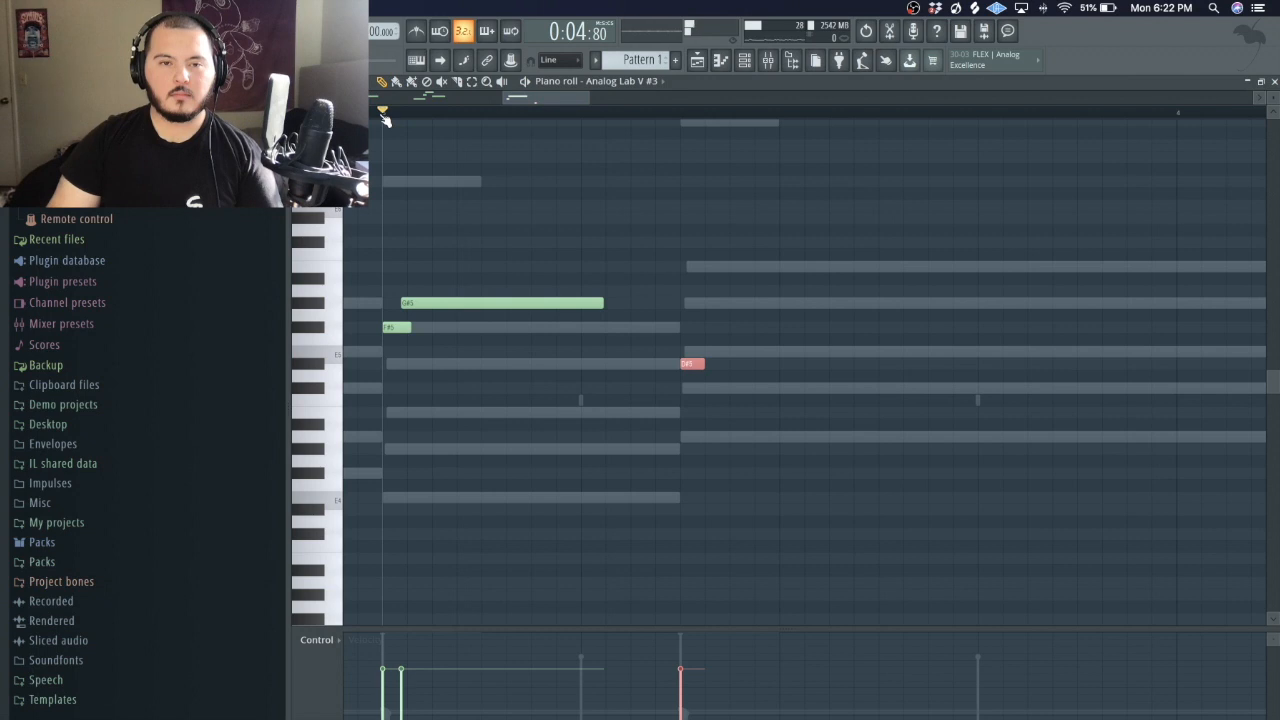
{"action": "left_click", "coordinate": [732, 363]}
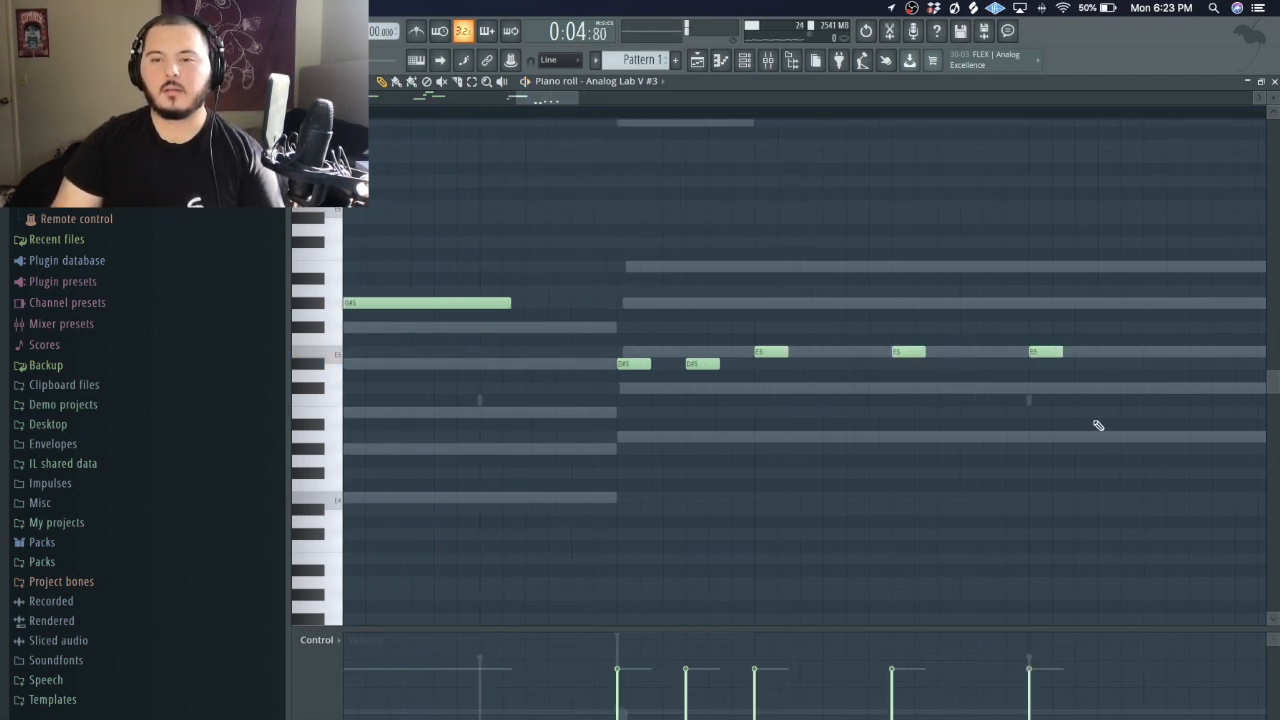
{"action": "scroll", "coordinate": [1095, 425], "scroll_direction": "down", "scroll_amount": 3}
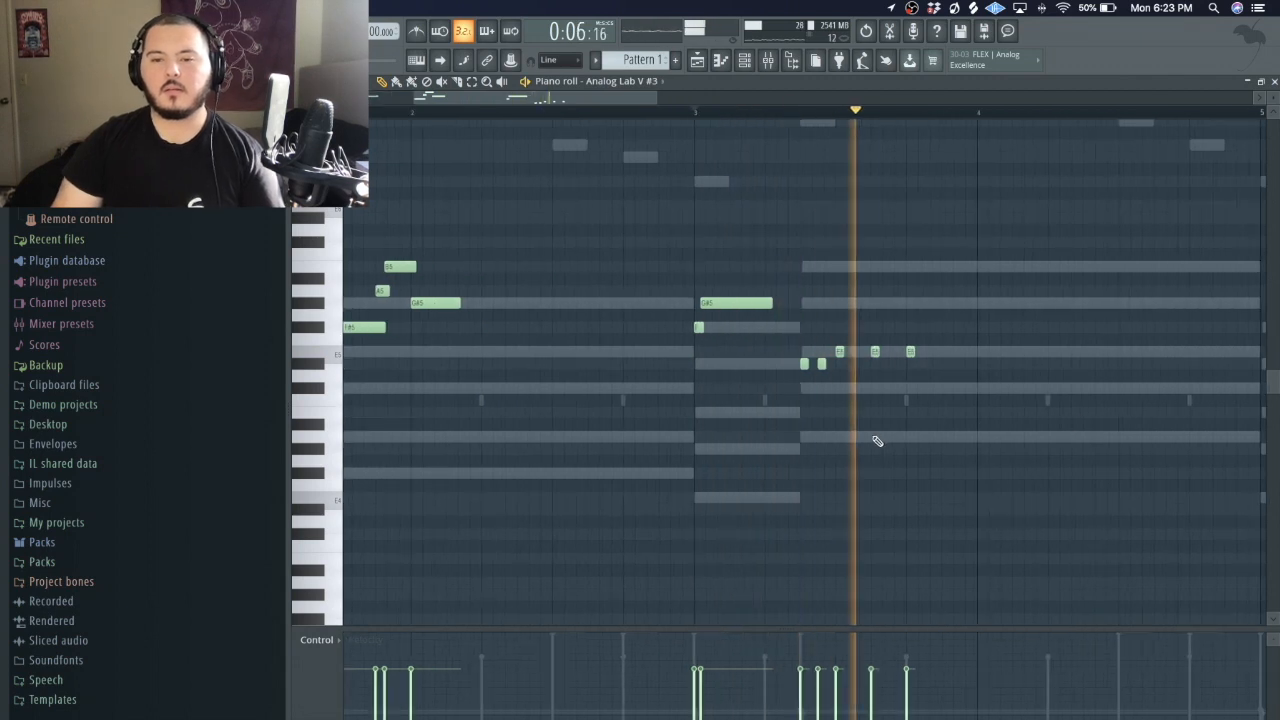
{"action": "key", "text": "space"}
- Copy the F#5, A5, B5 and G#5 run from bars 1–2 to the end of bar 3, leading into bar 4, and play it
{"action": "scroll", "coordinate": [900, 429], "scroll_direction": "up", "scroll_amount": 3}
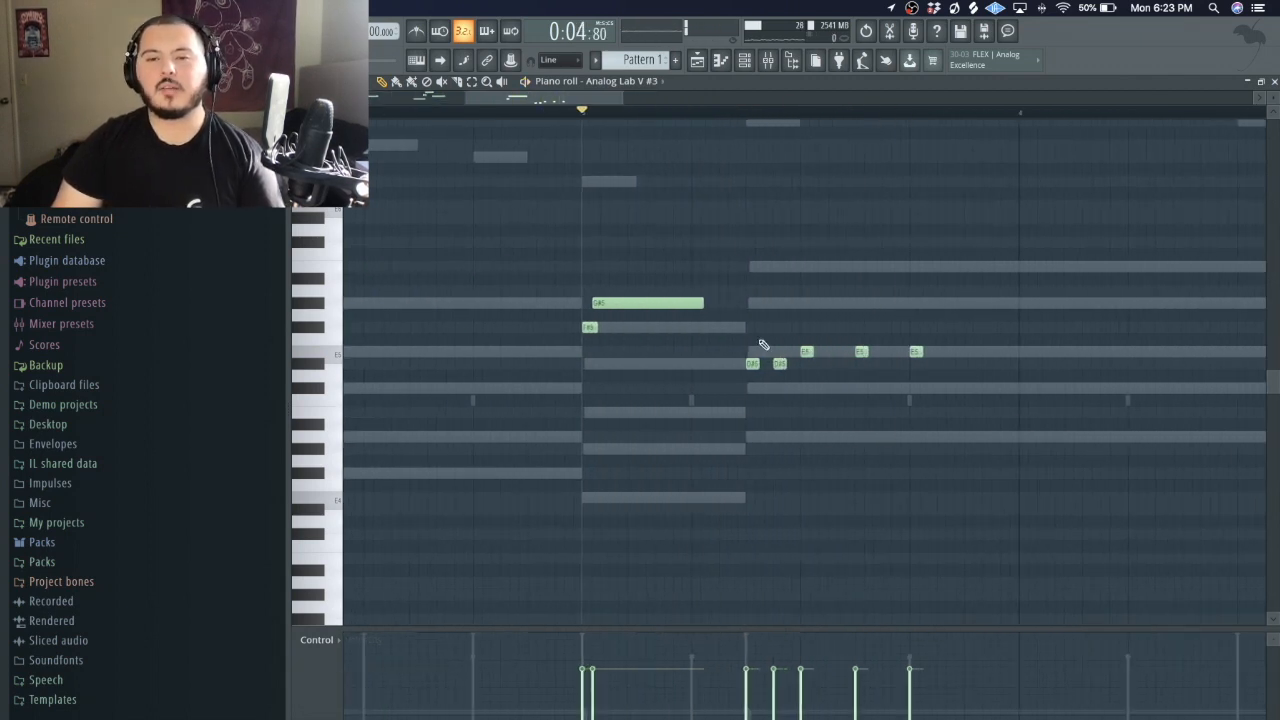
{"action": "scroll", "coordinate": [907, 387], "scroll_direction": "down", "scroll_amount": 2}
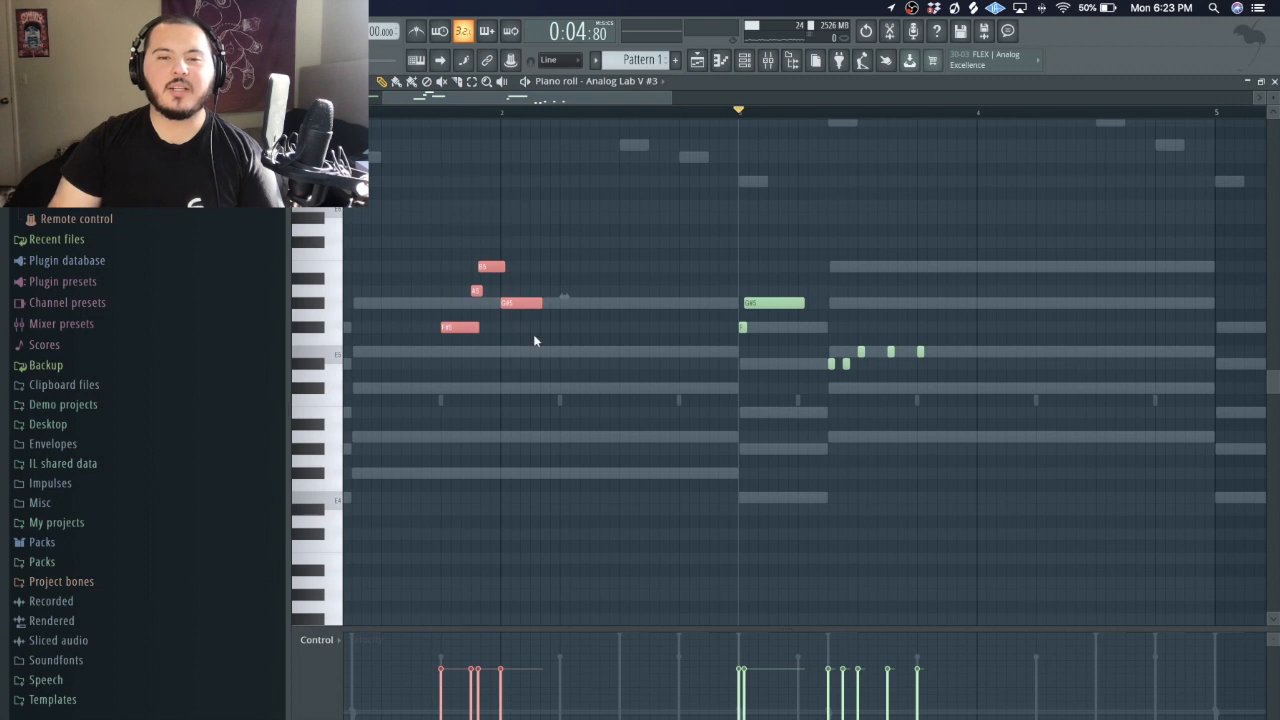
{"action": "left_click_drag", "start_coordinate": [562, 329], "coordinate": [926, 300]}
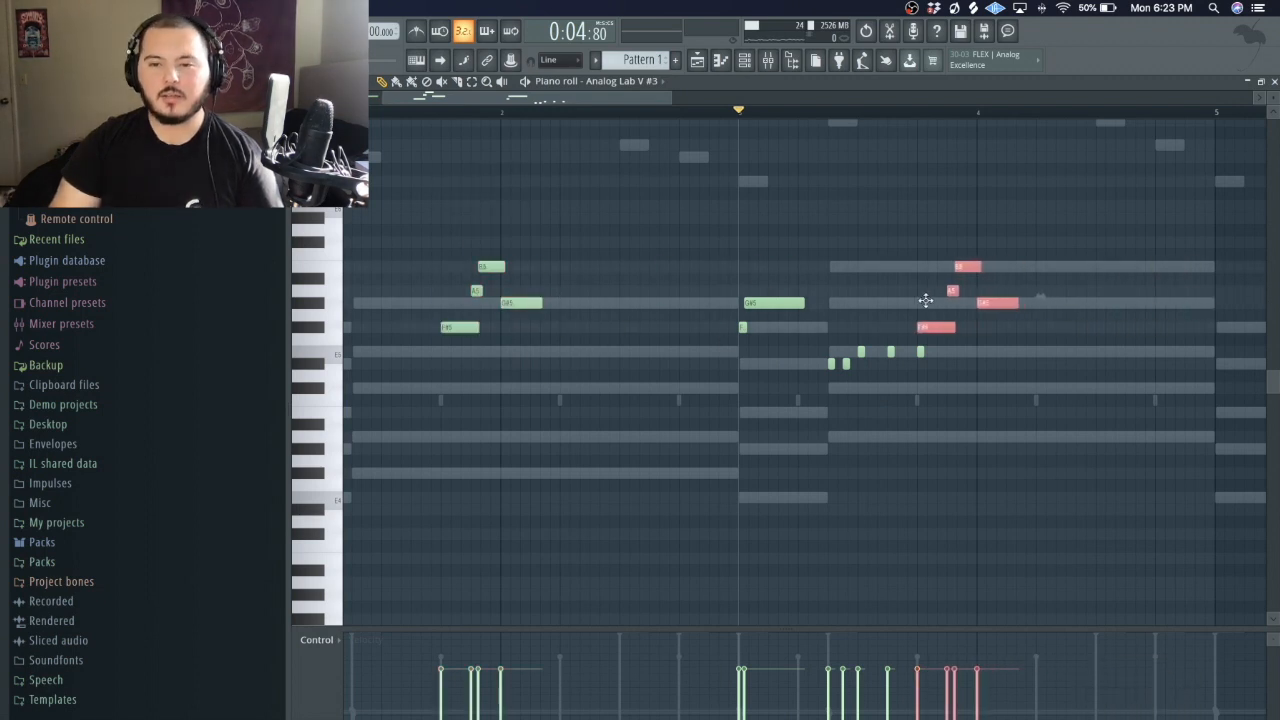
{"action": "left_click", "coordinate": [941, 378]}
{"action": "scroll", "coordinate": [875, 408], "scroll_direction": "up", "scroll_amount": 4}
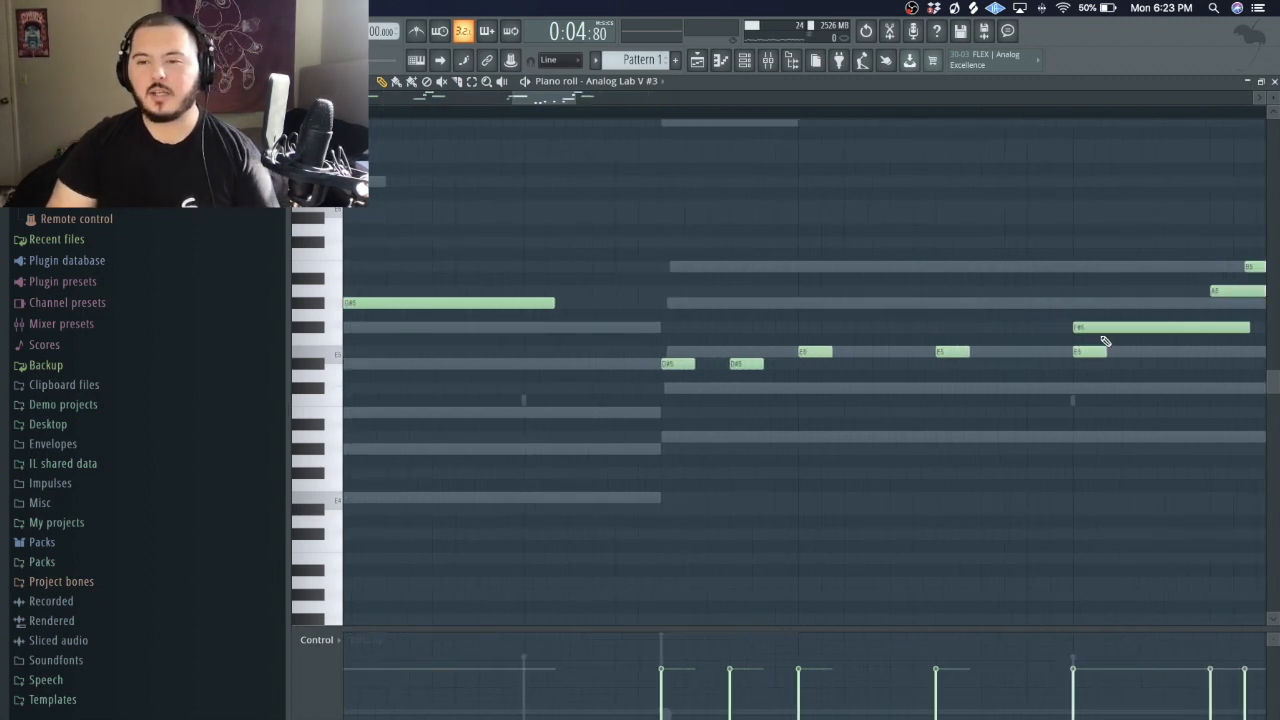
{"action": "scroll", "coordinate": [1140, 405], "scroll_direction": "down", "scroll_amount": 4}
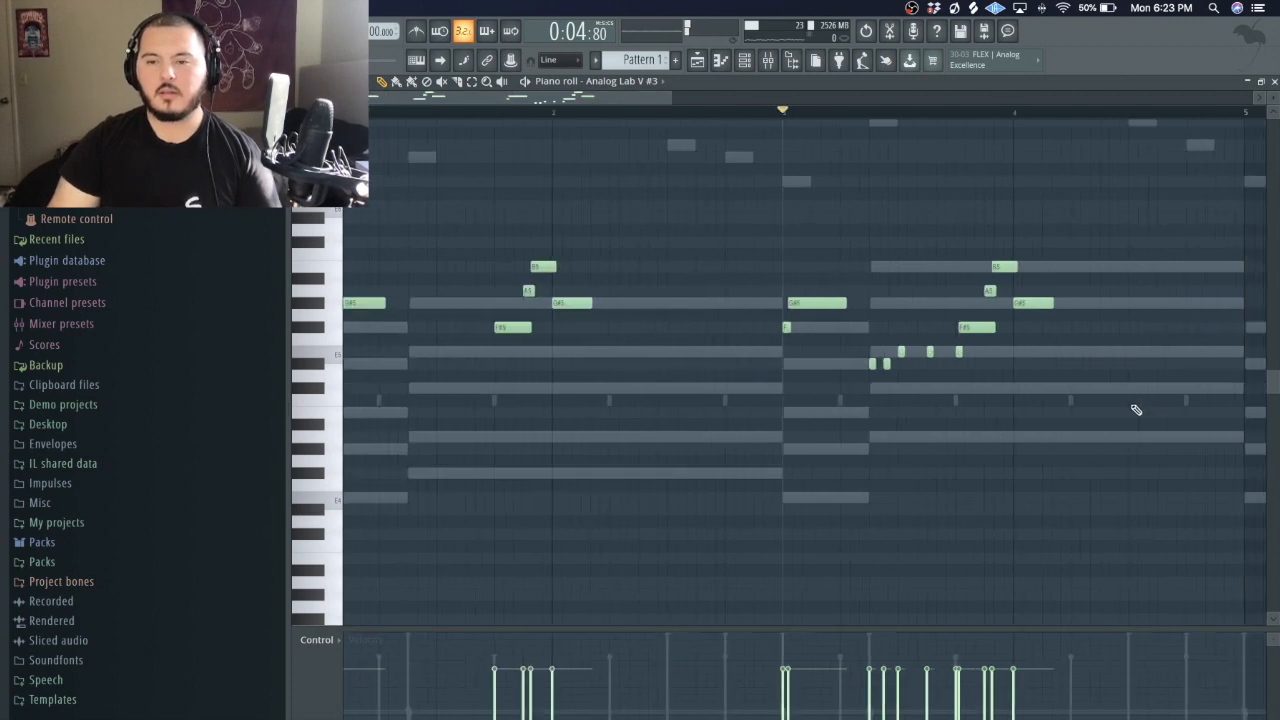
{"action": "key", "text": "space"}
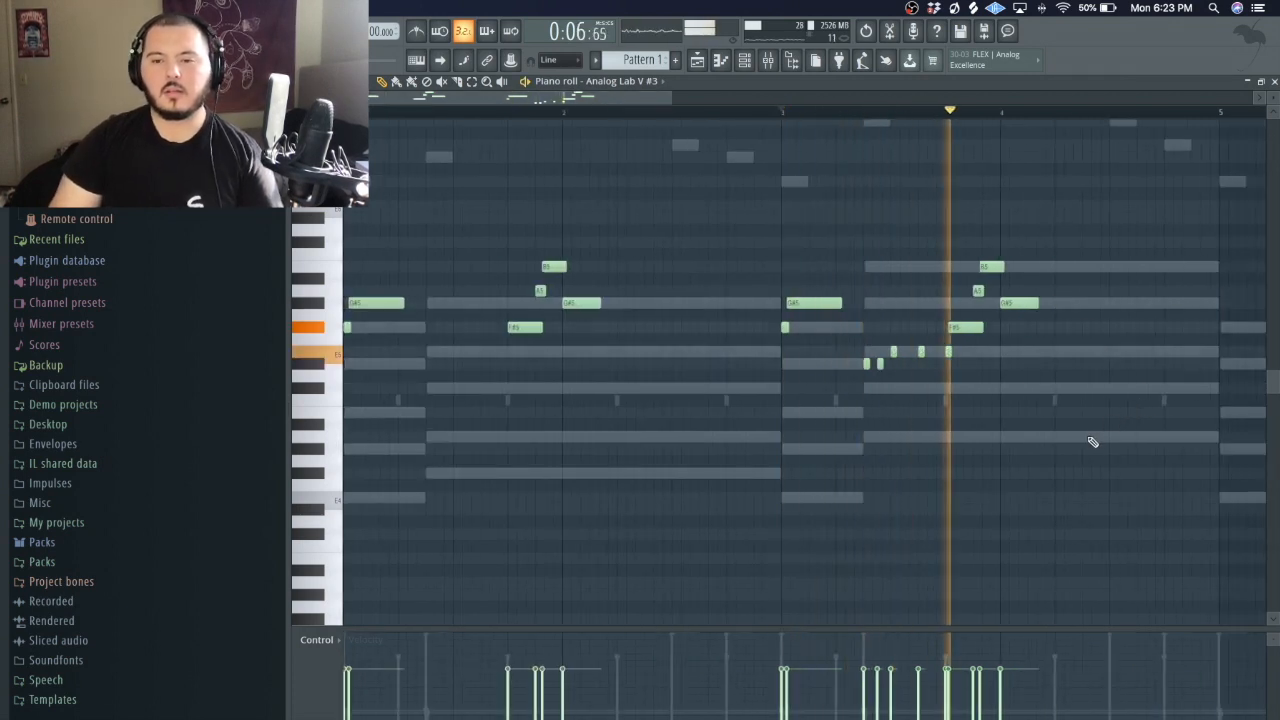
{"action": "key", "text": "space"}
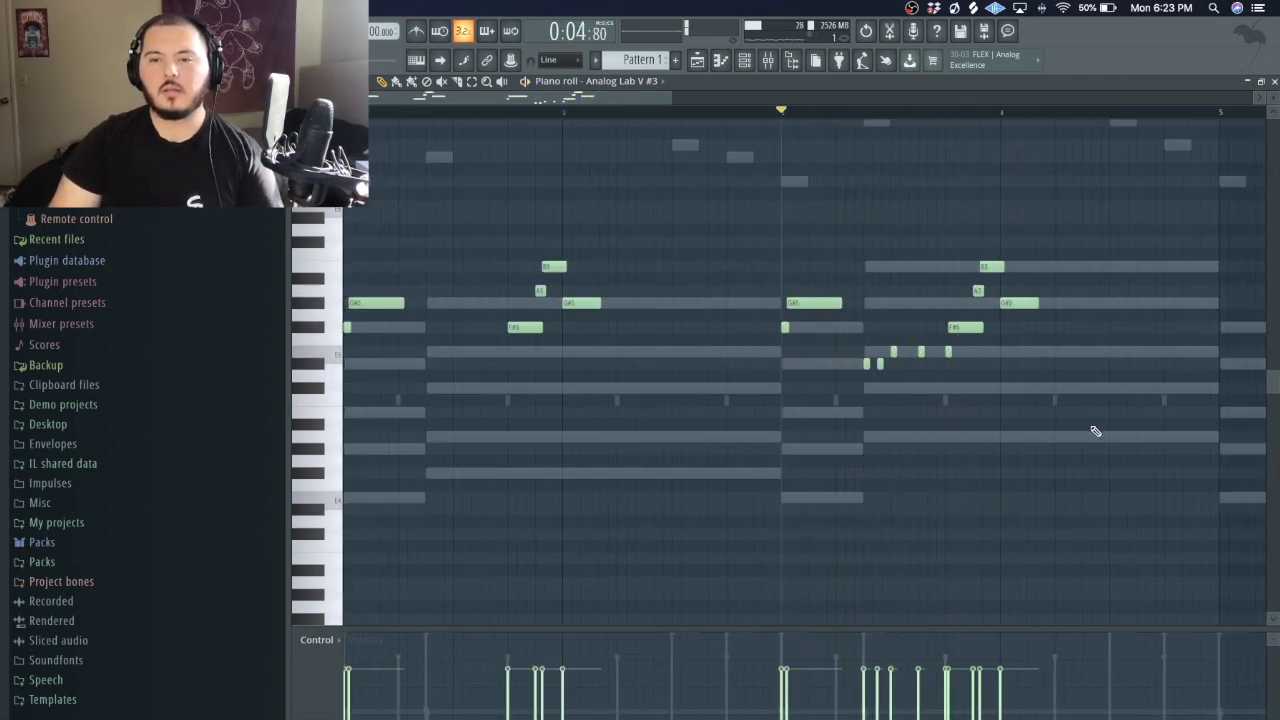
{"action": "key", "text": "space"}
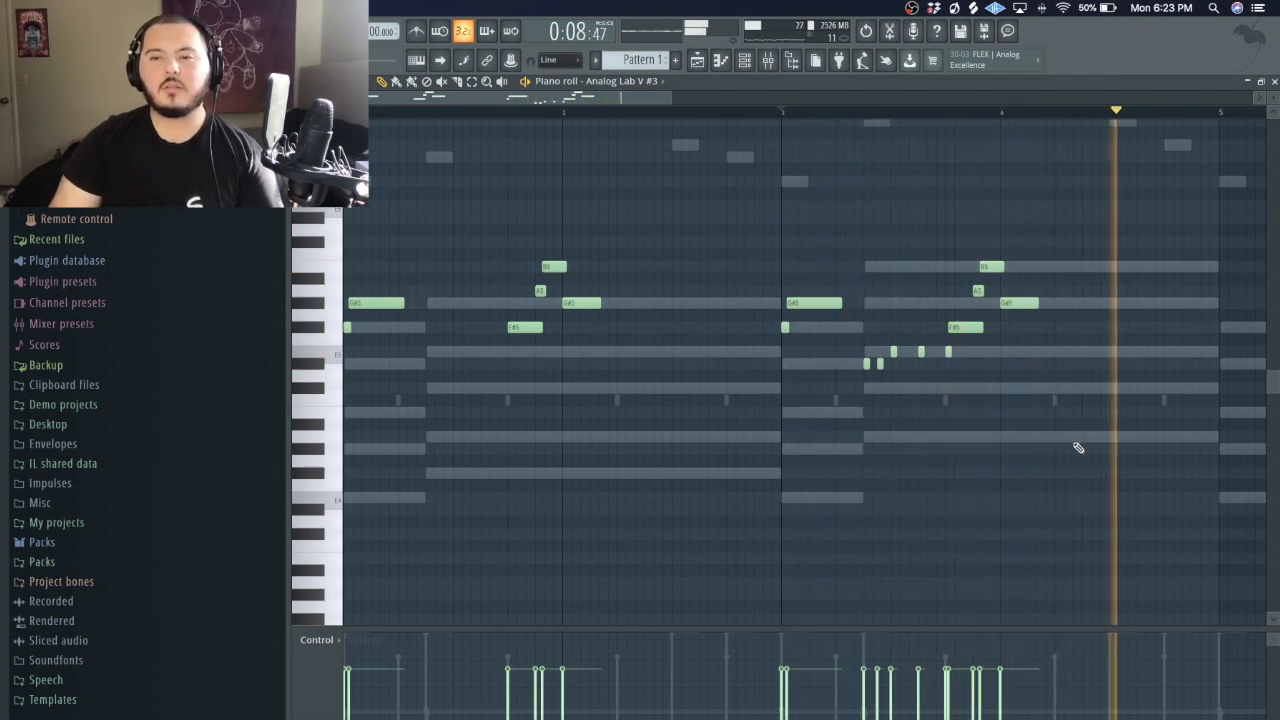
{"action": "key", "text": "space"}
- Add a short A5, a longer overlapping B5 and another A5 around the middle of bar 4, and play the phrase back
{"action": "left_click_drag", "start_coordinate": [1085, 201], "coordinate": [1237, 497]}
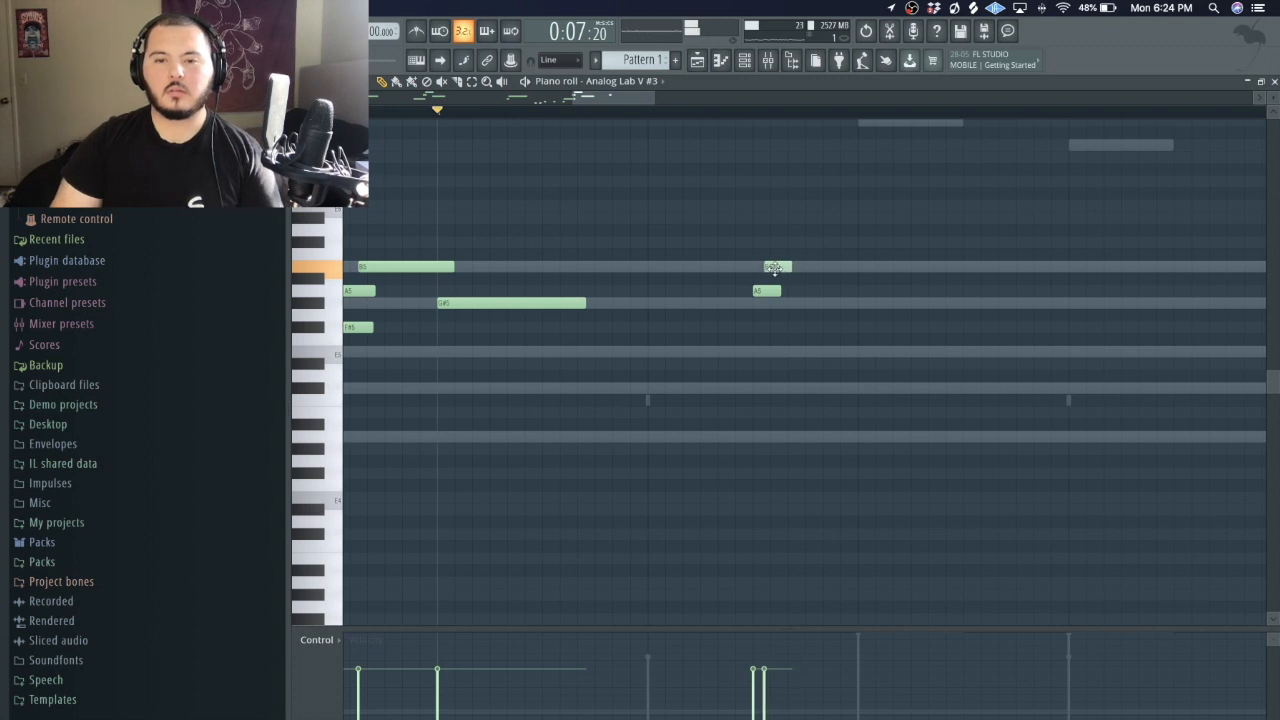
{"action": "key", "text": "space"}
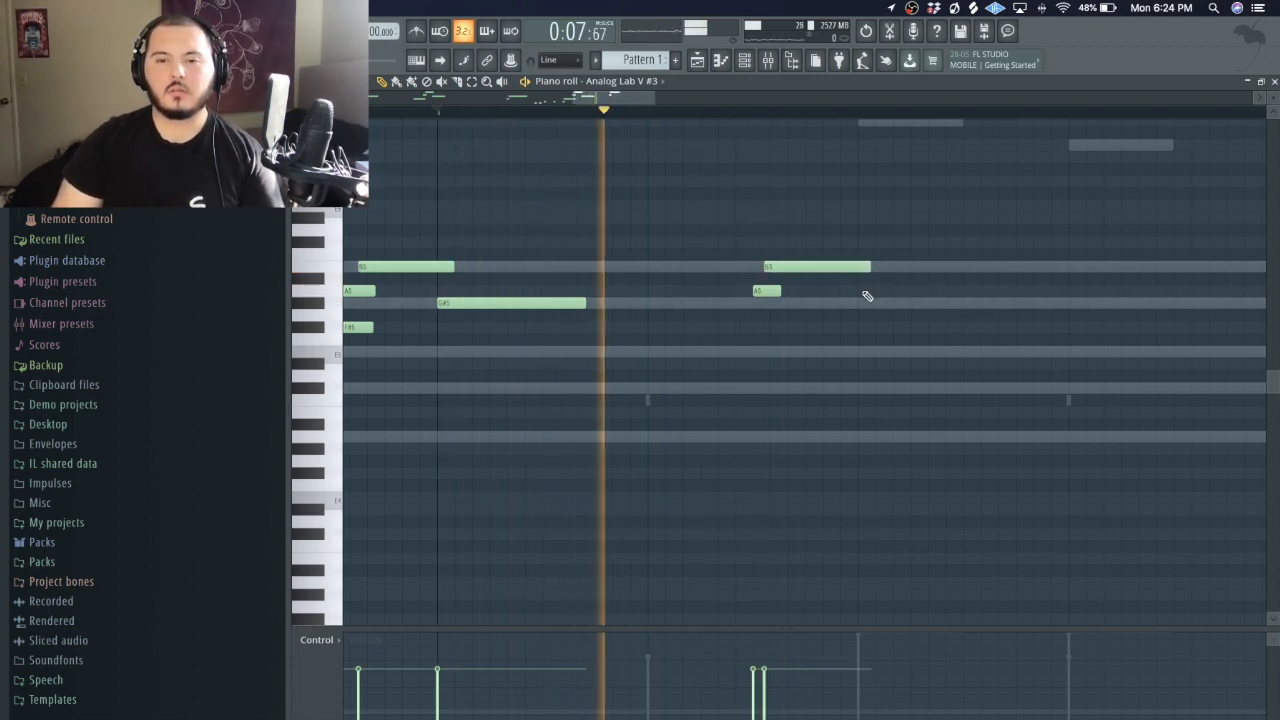
{"action": "key", "text": "space"}
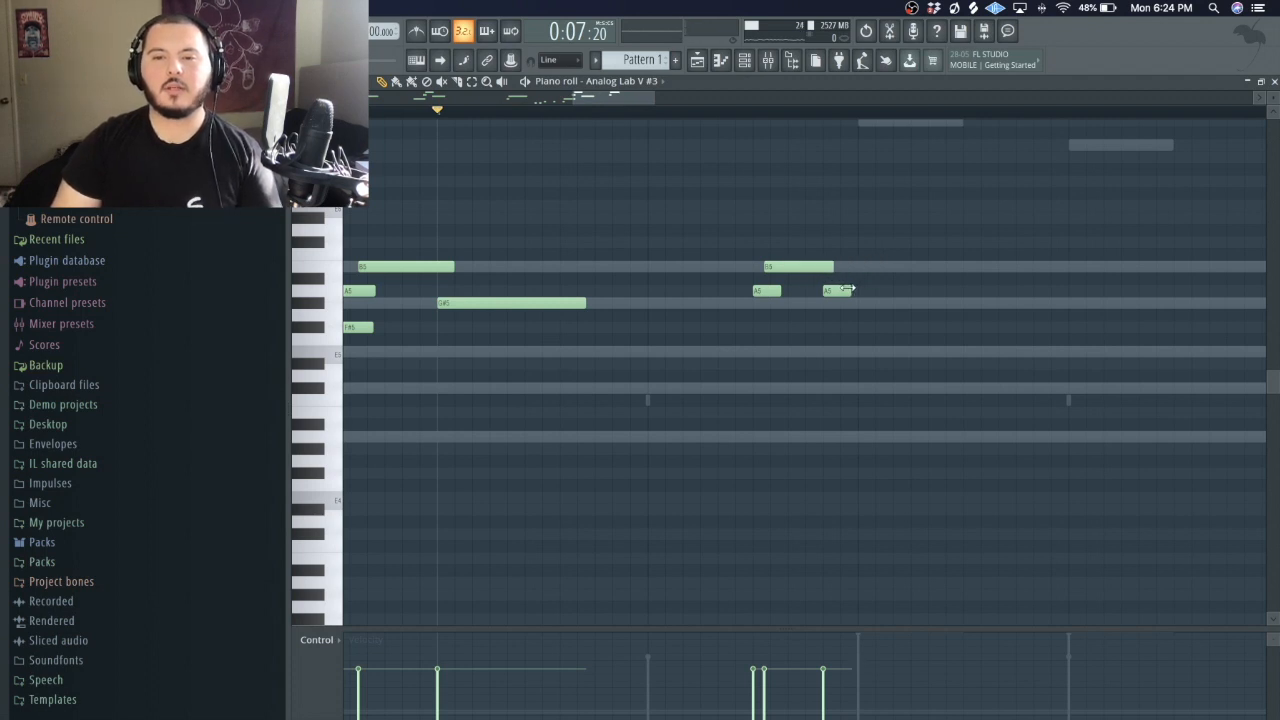
{"action": "key", "text": "space"}
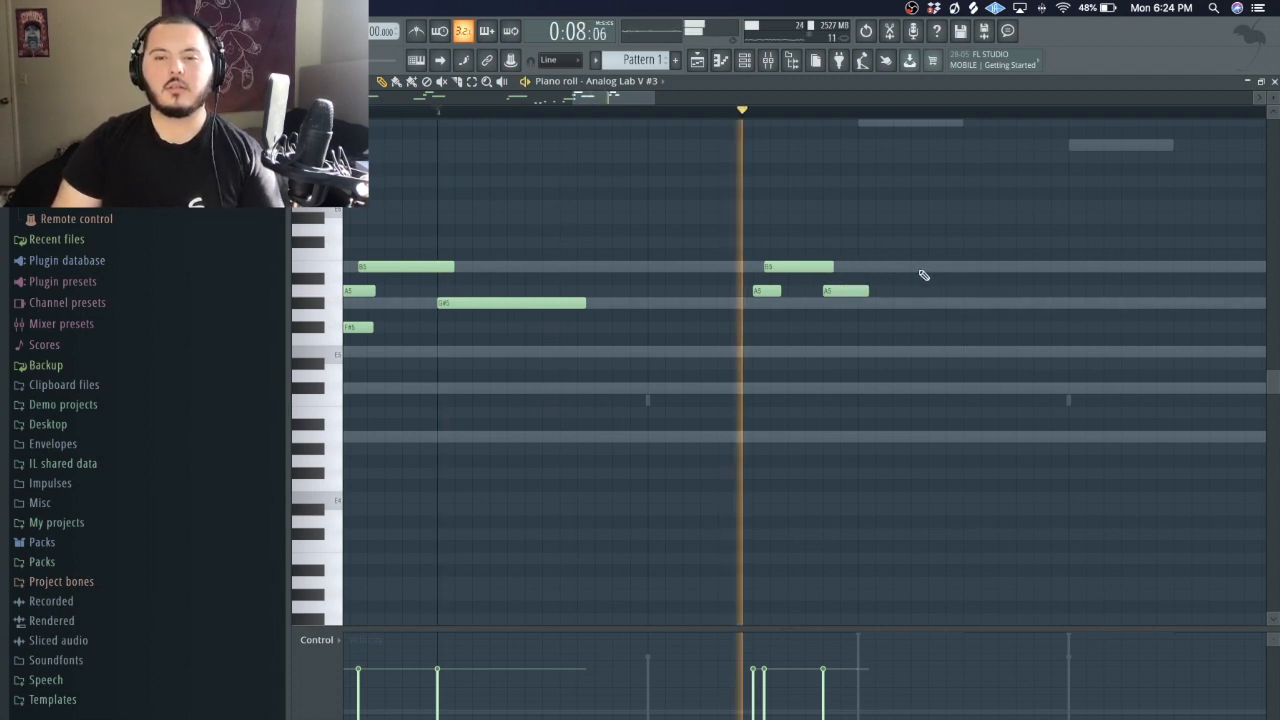
{"action": "key", "text": "space"}
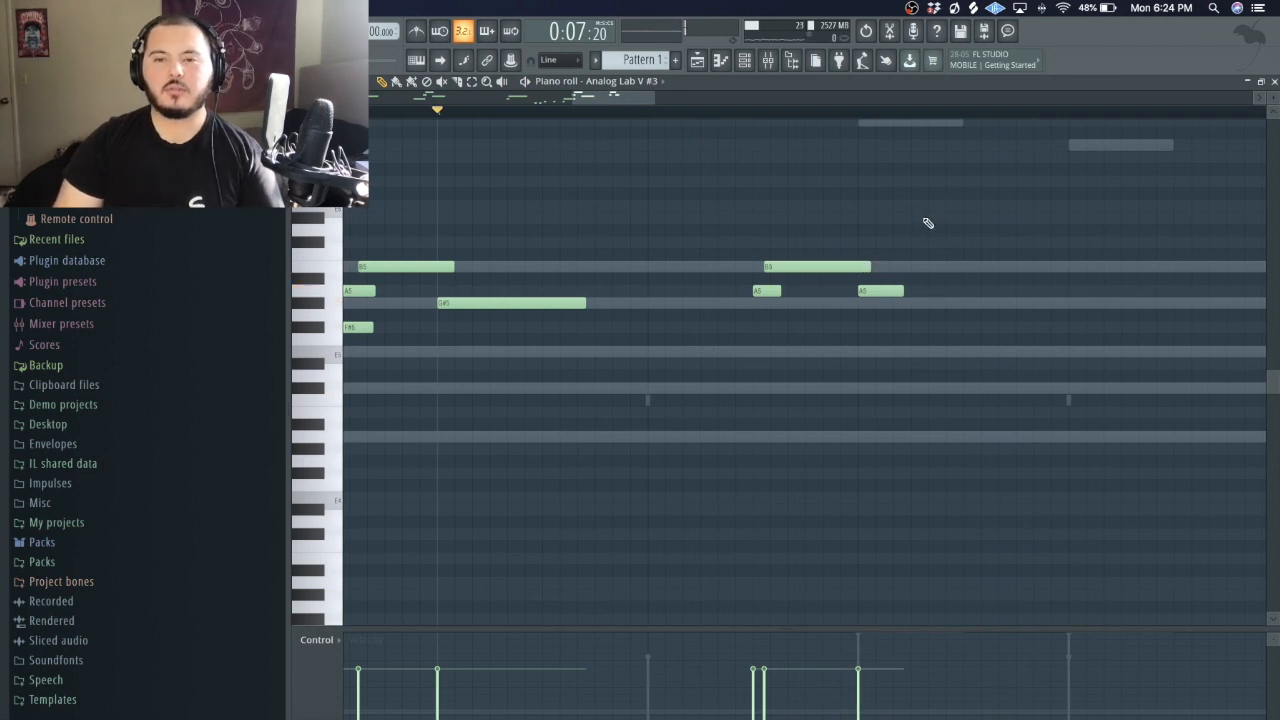
- Continue the line in bar 4 with descending, overlapping G#5, F#5 and E5 notes up to bar 5, and play it back
{"action": "key", "text": "super+space"}
{"action": "left_click", "coordinate": [858, 229]}
{"action": "key", "text": "space"}
{"action": "key", "text": "space"}
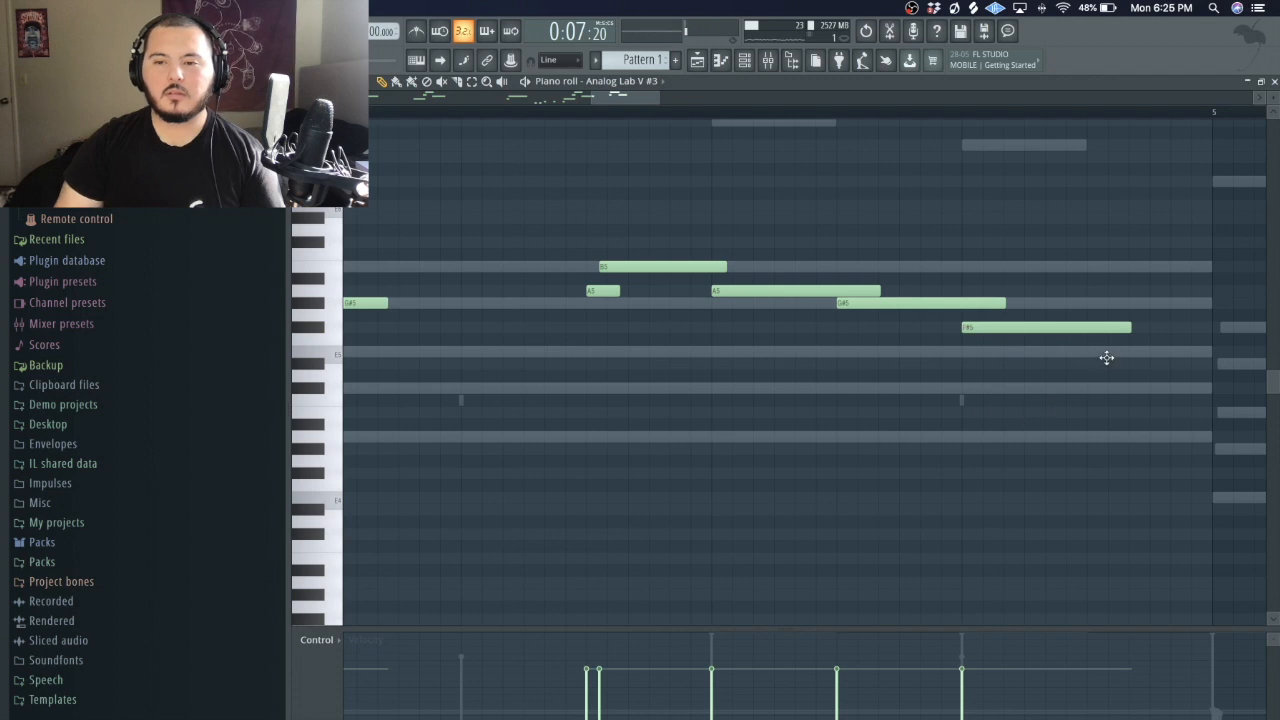
{"action": "scroll", "coordinate": [1158, 447], "scroll_direction": "down", "scroll_amount": 2}
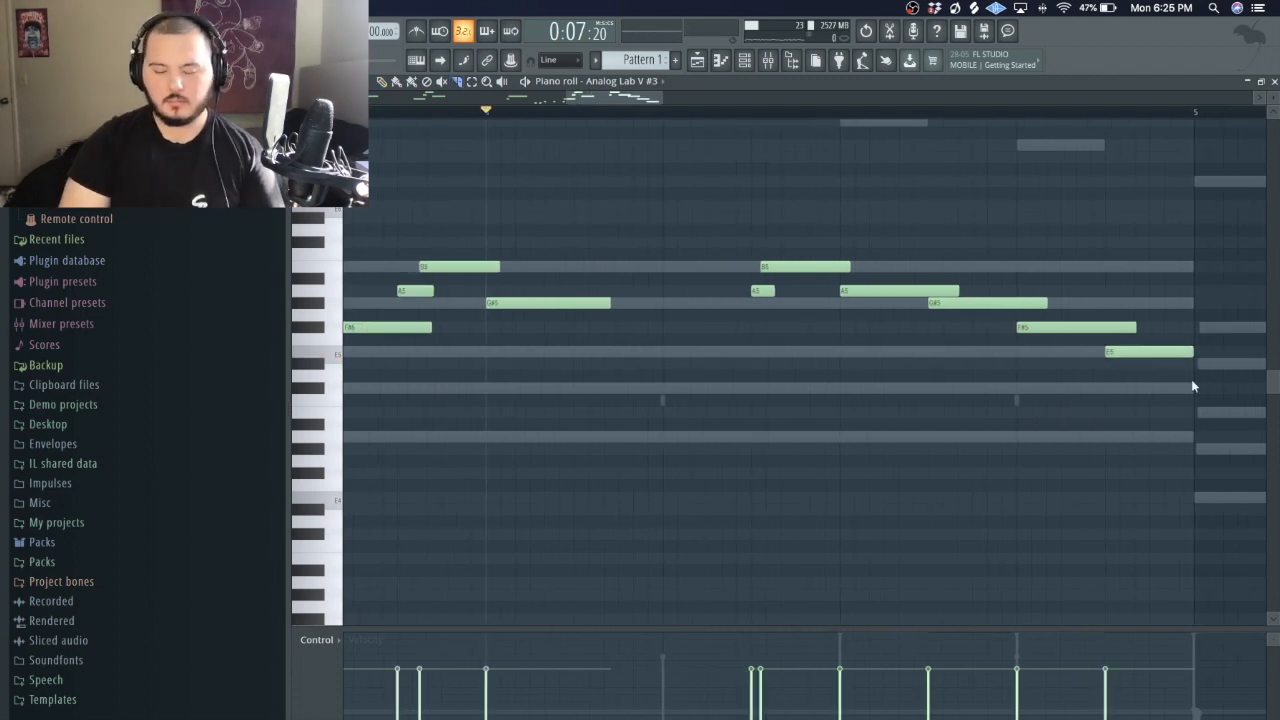
{"action": "key", "text": "space"}
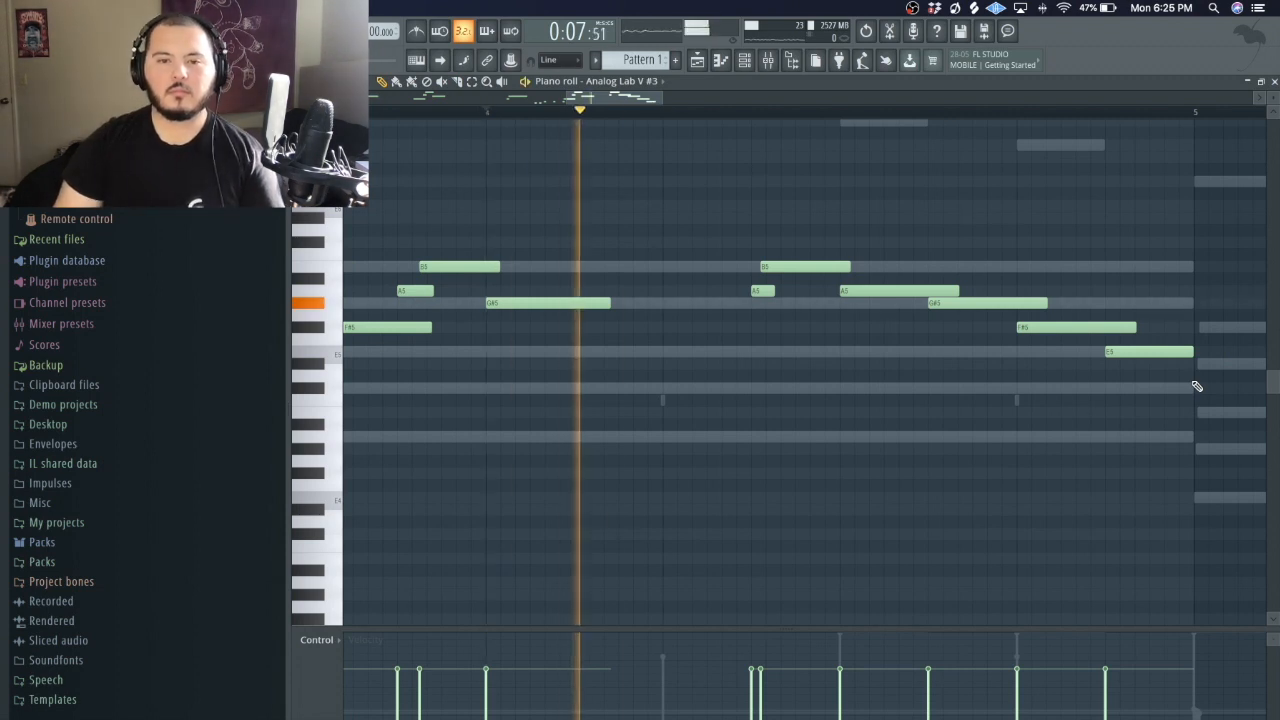
{"action": "key", "text": "space"}
- Duplicate the four-bar melody into bars 5 to 8, extend the last E5 of bar 4 slightly into bar 5, and play the pattern
{"action": "key", "text": "super+b"}
{"action": "left_click", "coordinate": [1091, 440], "text": "super"}
{"action": "scroll", "coordinate": [1091, 440], "scroll_direction": "down", "scroll_amount": 8}
{"action": "scroll", "coordinate": [691, 391], "scroll_direction": "up", "scroll_amount": 6}
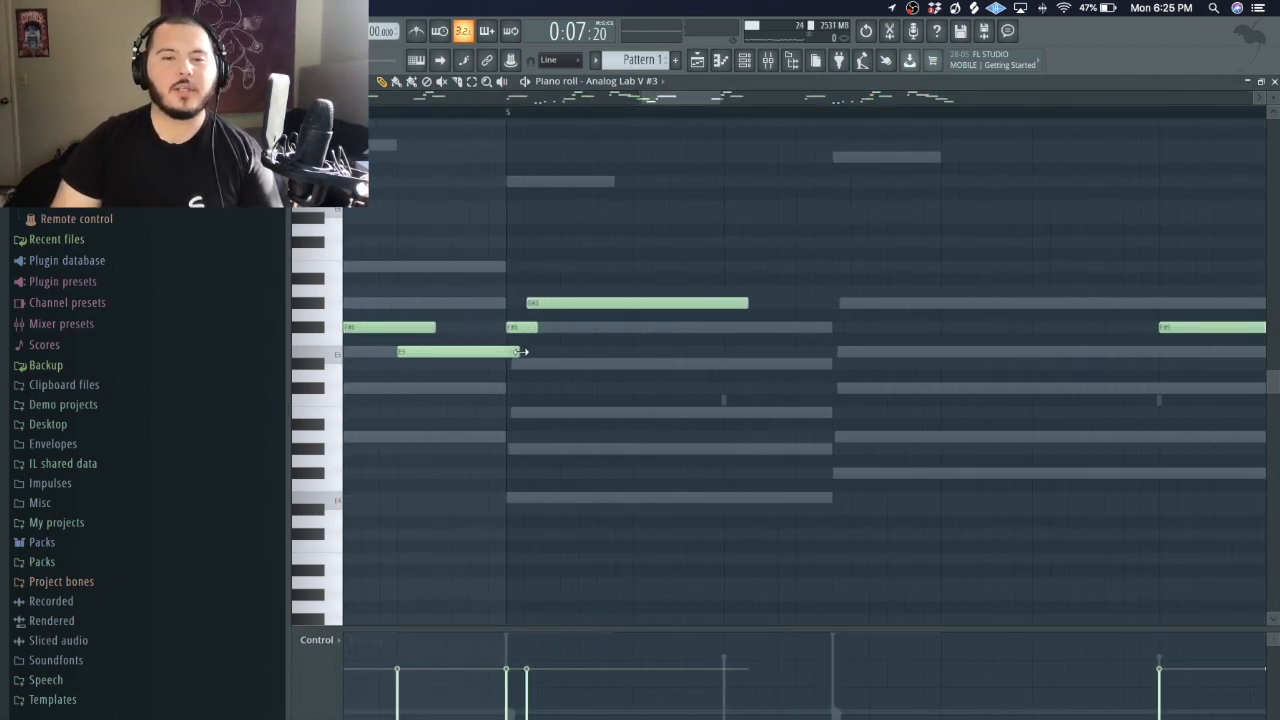
{"action": "scroll", "coordinate": [513, 295], "scroll_direction": "down", "scroll_amount": 5}
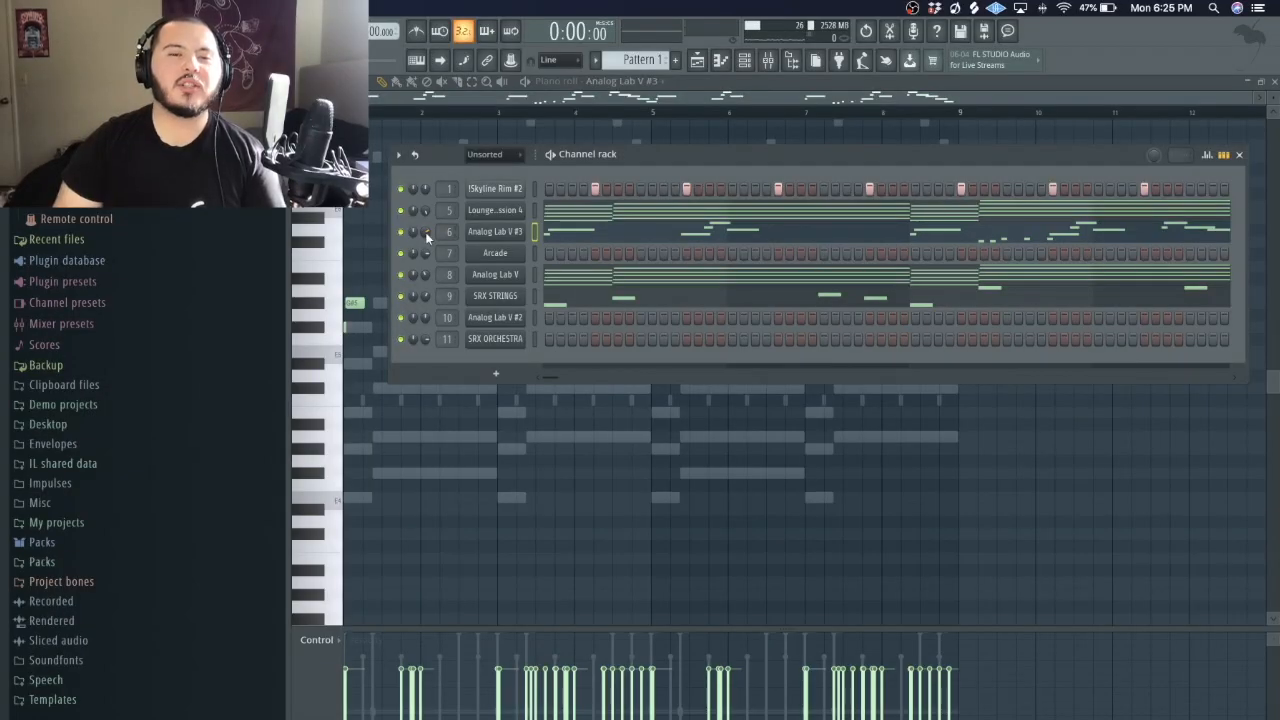
{"action": "key", "text": "space"}
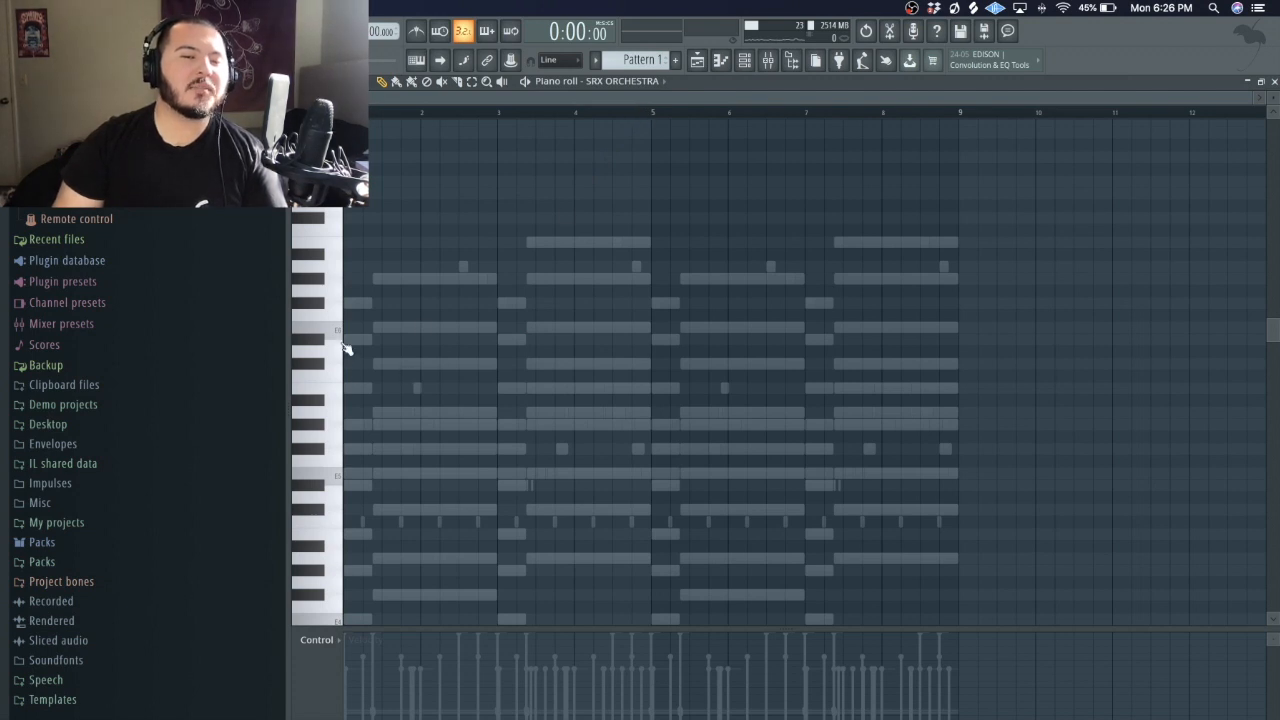
- Open the SRX ORCHESTRA instrument from the channel rack to view its loaded patch, and close the plugin window
{"action": "left_click", "coordinate": [745, 61]}
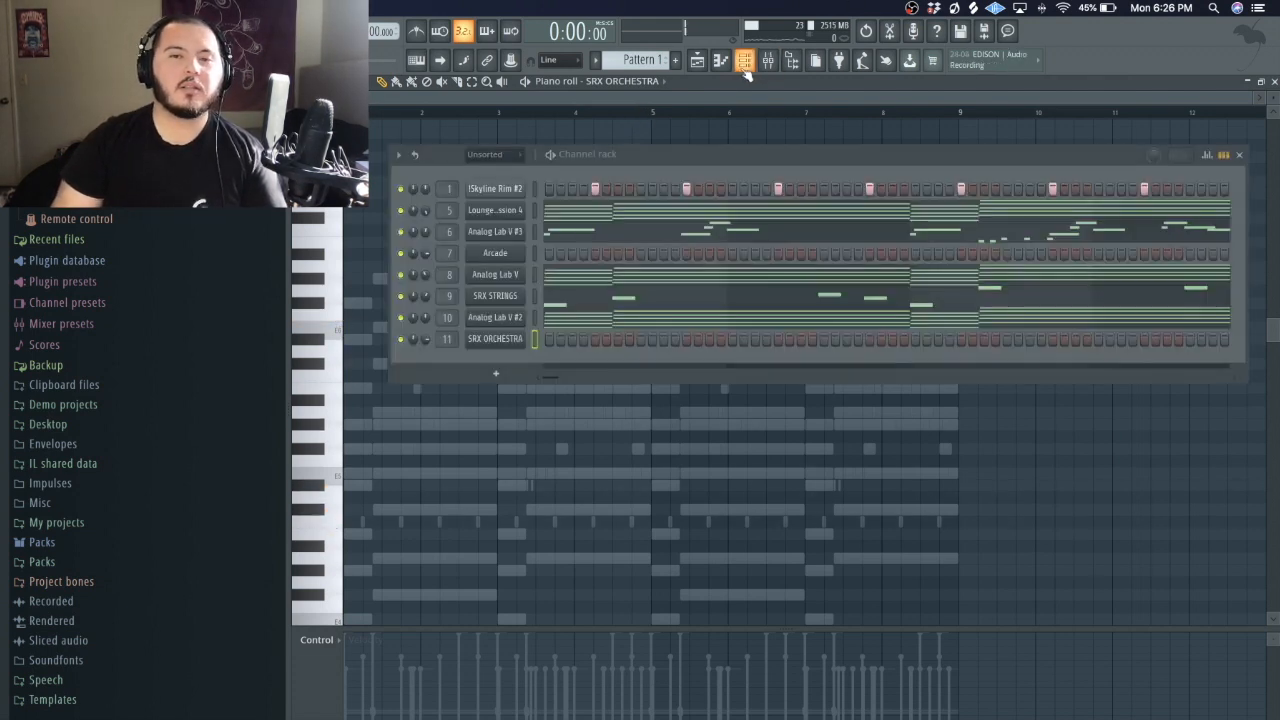
{"action": "left_click", "coordinate": [505, 341]}
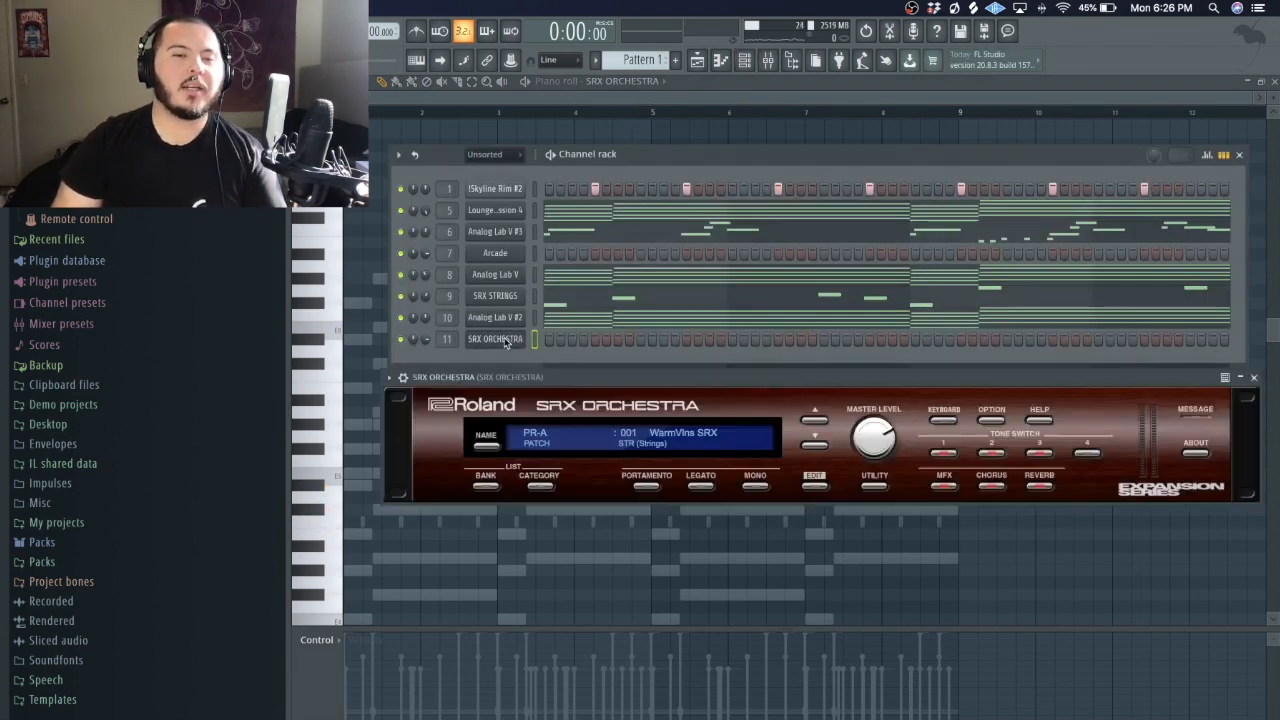
{"action": "left_click_drag", "start_coordinate": [554, 378], "coordinate": [595, 187]}
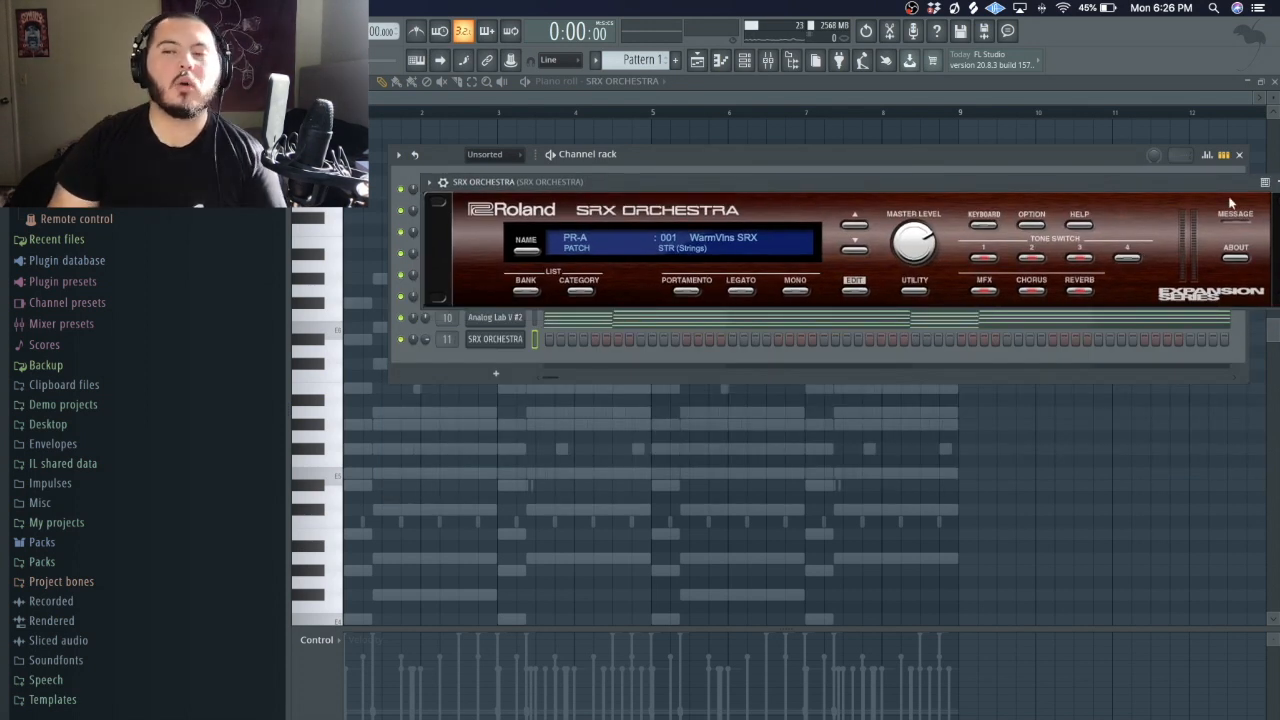
{"action": "left_click_drag", "start_coordinate": [1237, 186], "coordinate": [1143, 187]}
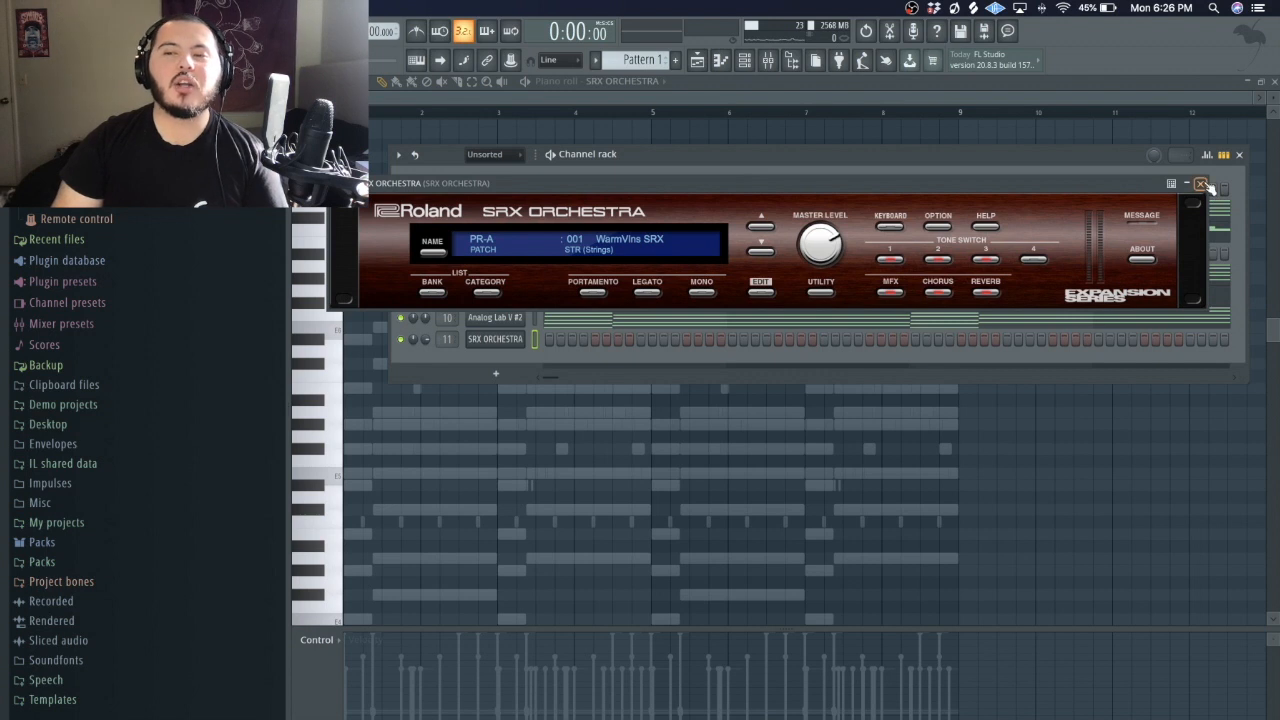
{"action": "left_click", "coordinate": [1200, 184]}
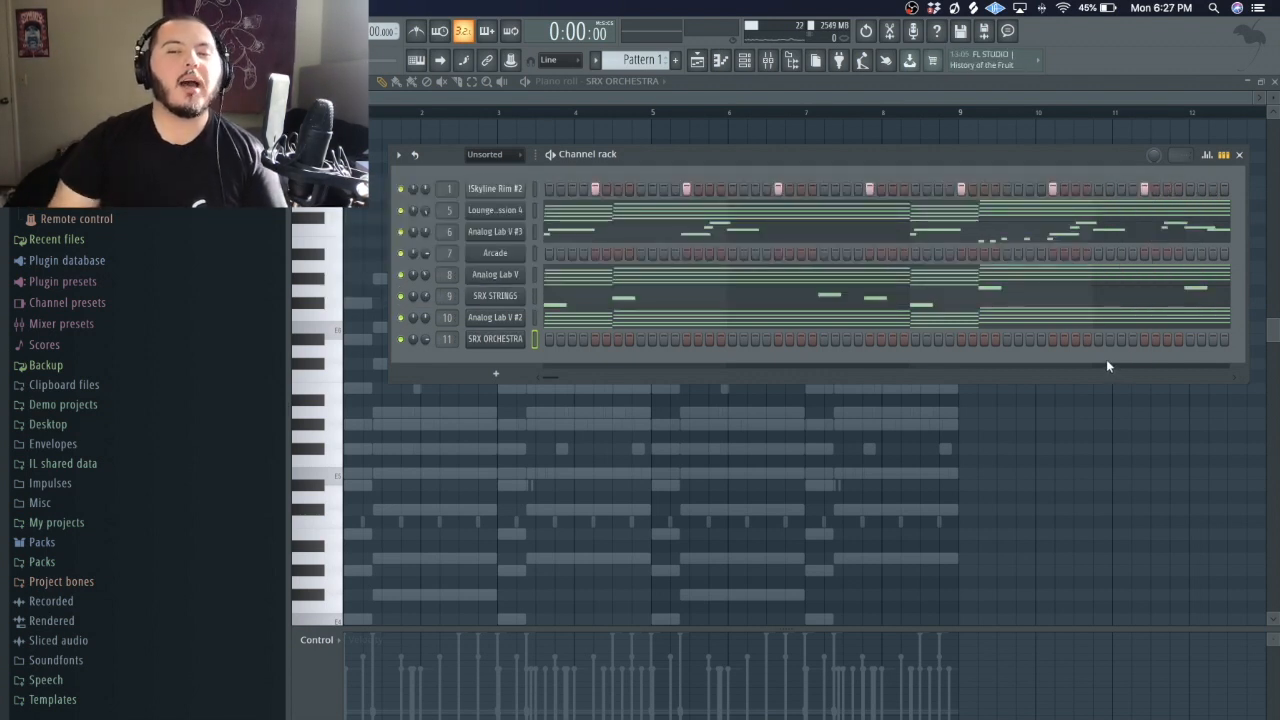
- Copy the top notes (F#6, G#6 and B6) of the Analog Lab V #2 chords into the SRX ORCHESTRA piano roll, and play the pattern
{"action": "left_click", "coordinate": [1062, 320]}
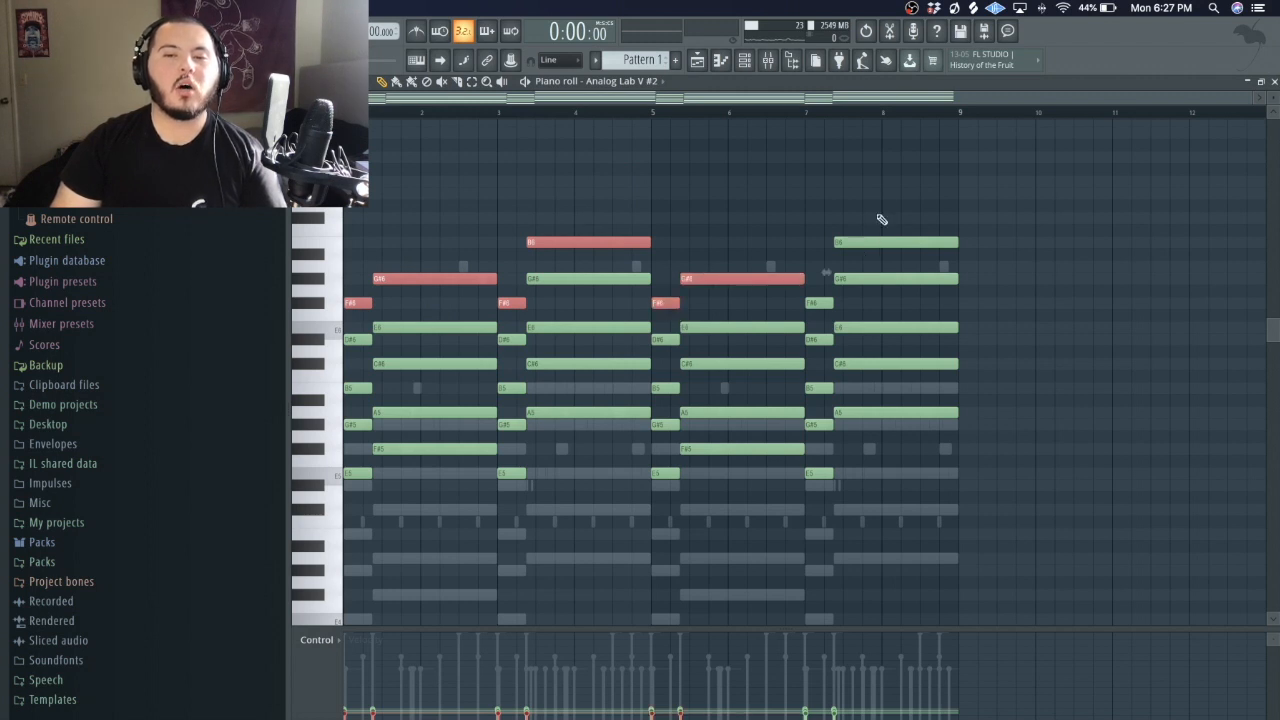
{"action": "left_click_drag", "start_coordinate": [837, 265], "coordinate": [900, 192]}
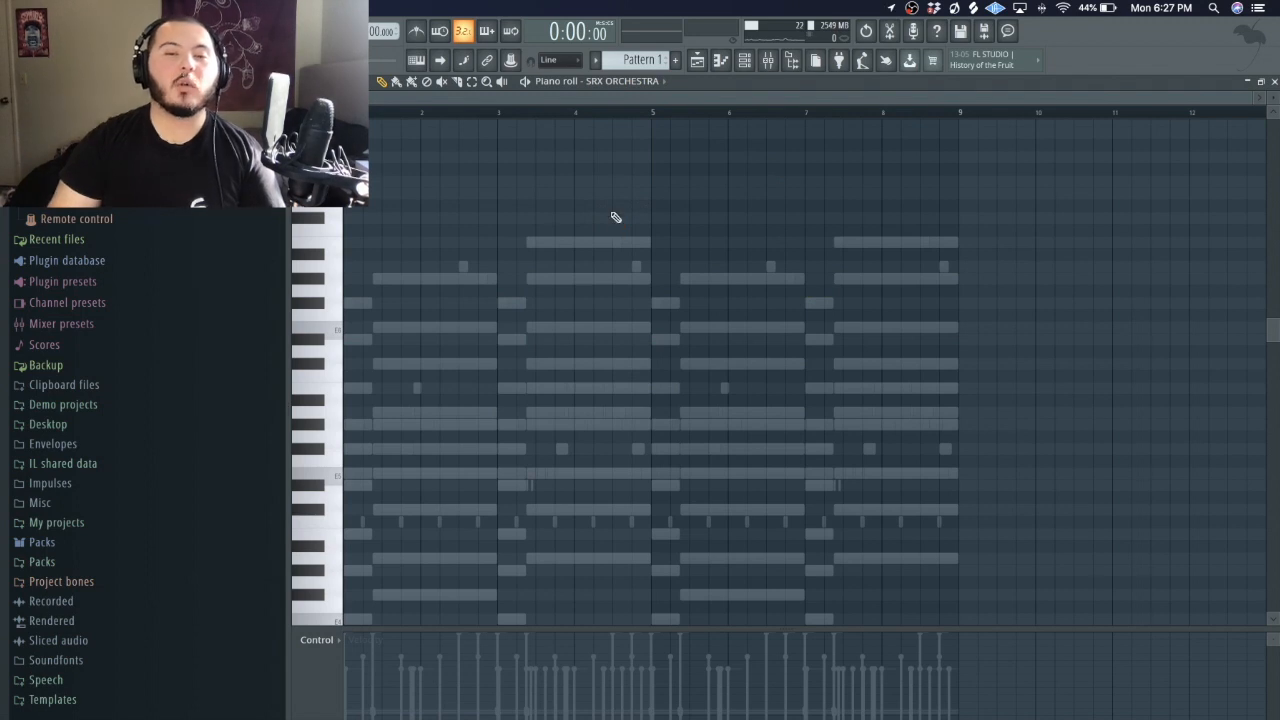
{"action": "key", "text": "ctrl+v"}
{"action": "left_click", "coordinate": [502, 417]}
{"action": "scroll", "coordinate": [500, 418], "scroll_direction": "up", "scroll_amount": 5}
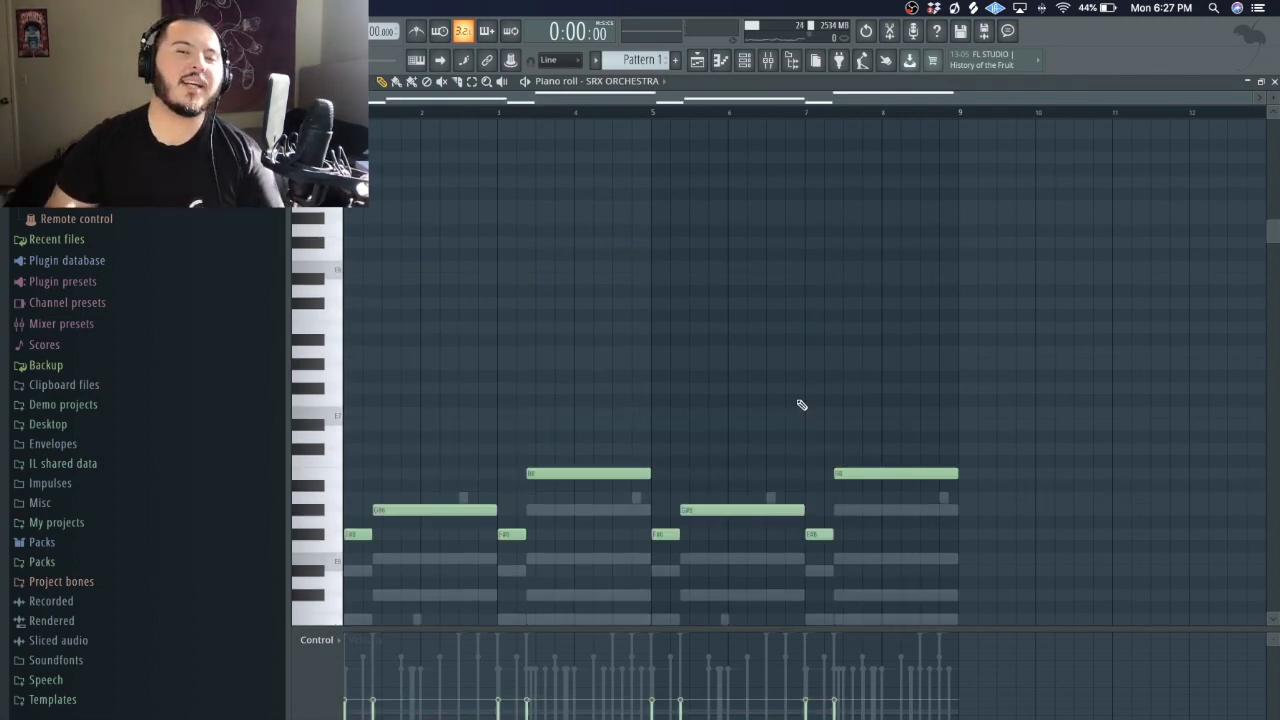
{"action": "key", "text": "space"}
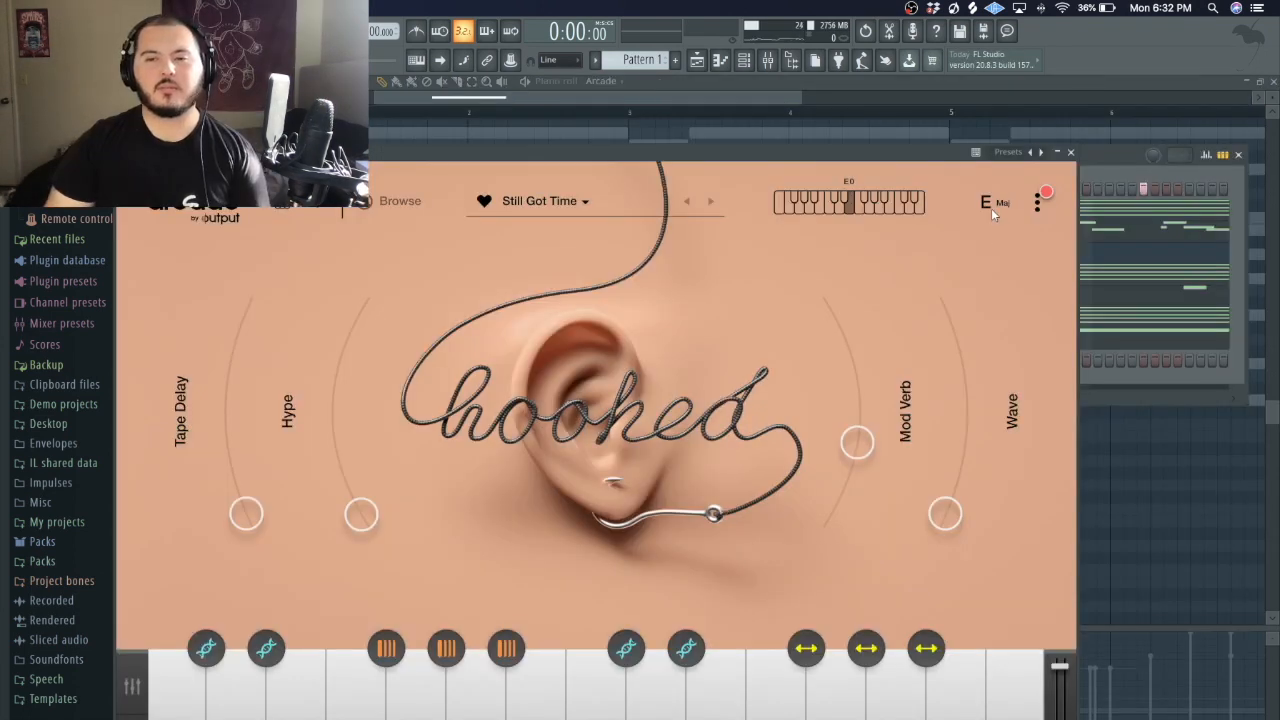
- Check the session key settings of the Arcade preset Still Got Time, and inspect the Vox Mix 2 mixer track during playback
{"action": "left_click", "coordinate": [993, 204]}
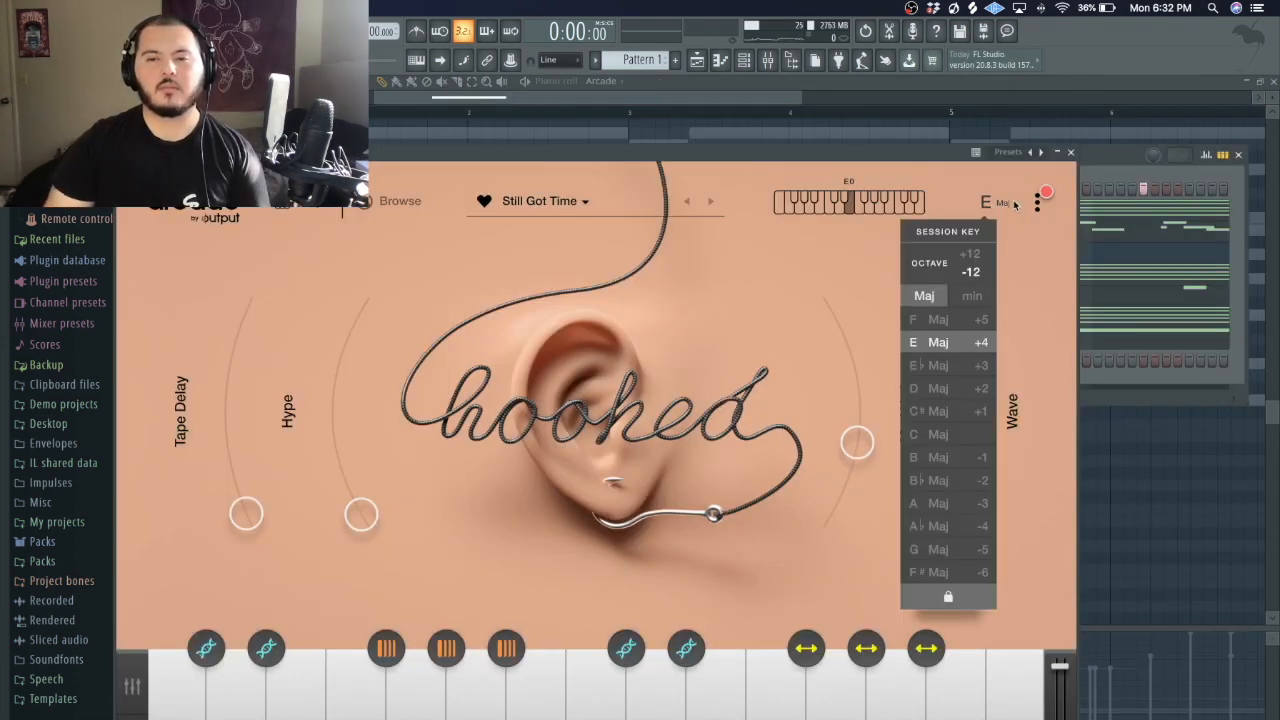
{"action": "left_click", "coordinate": [1070, 152]}
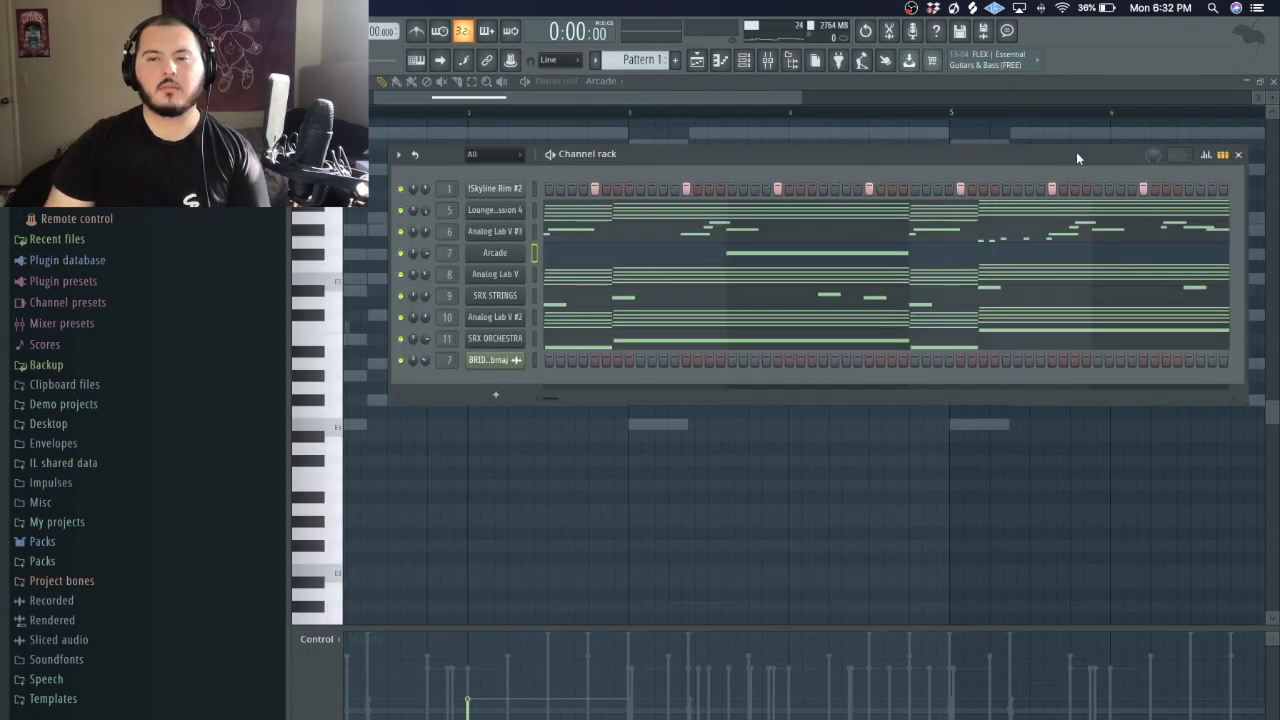
{"action": "left_click", "coordinate": [768, 61]}
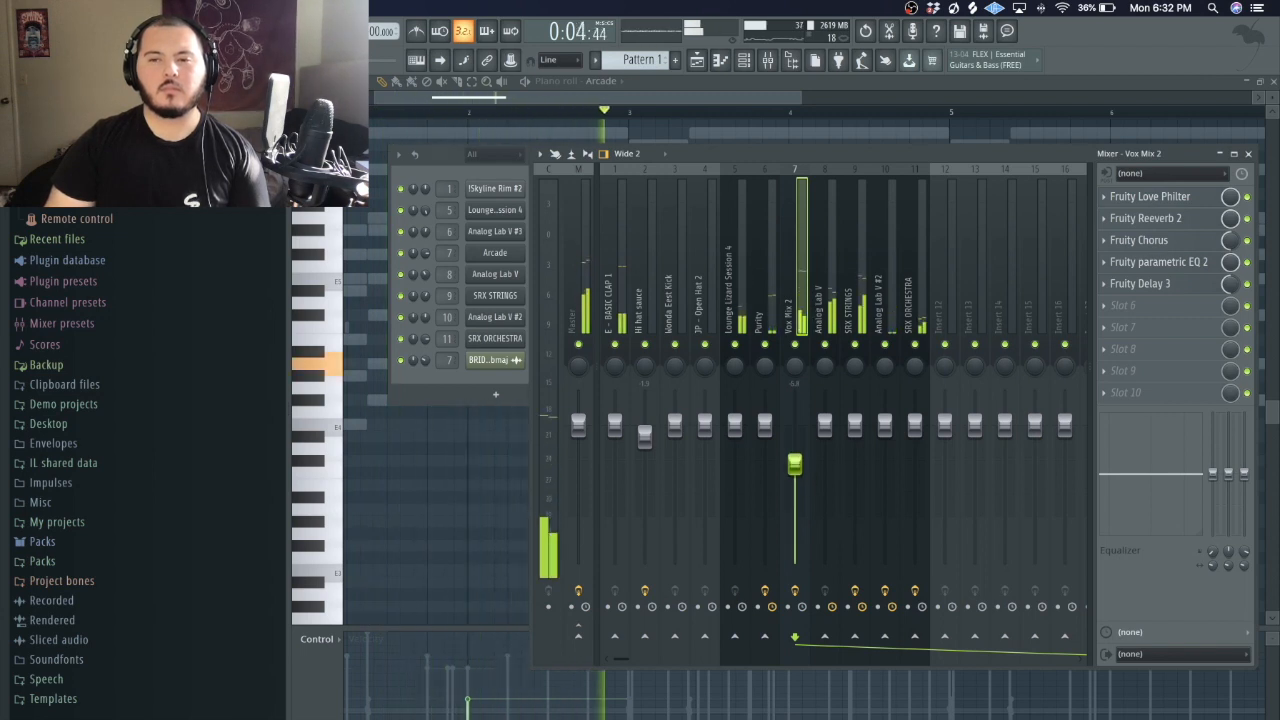
{"action": "key", "text": "space"}
{"action": "right_click", "coordinate": [451, 484]}
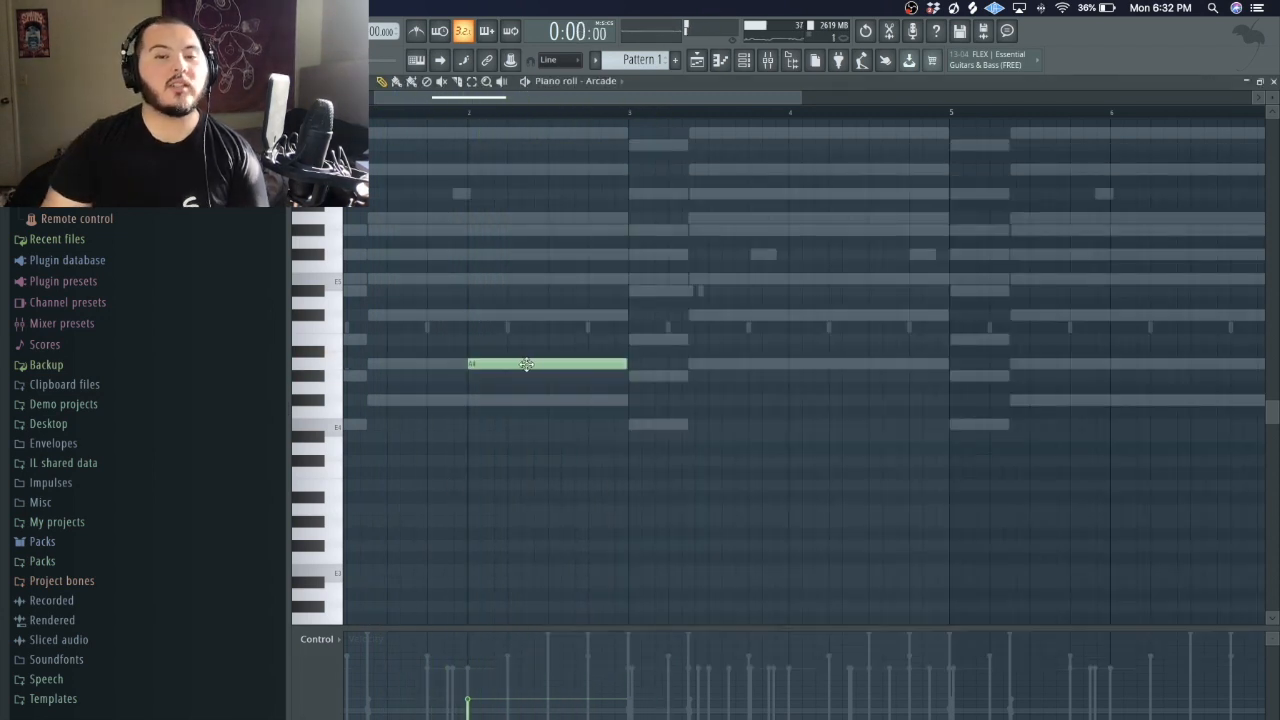
- Shift the Arcade A4 note slightly earlier so it starts exactly on bar 2
{"action": "scroll", "coordinate": [526, 364], "scroll_direction": "down", "scroll_amount": 3}
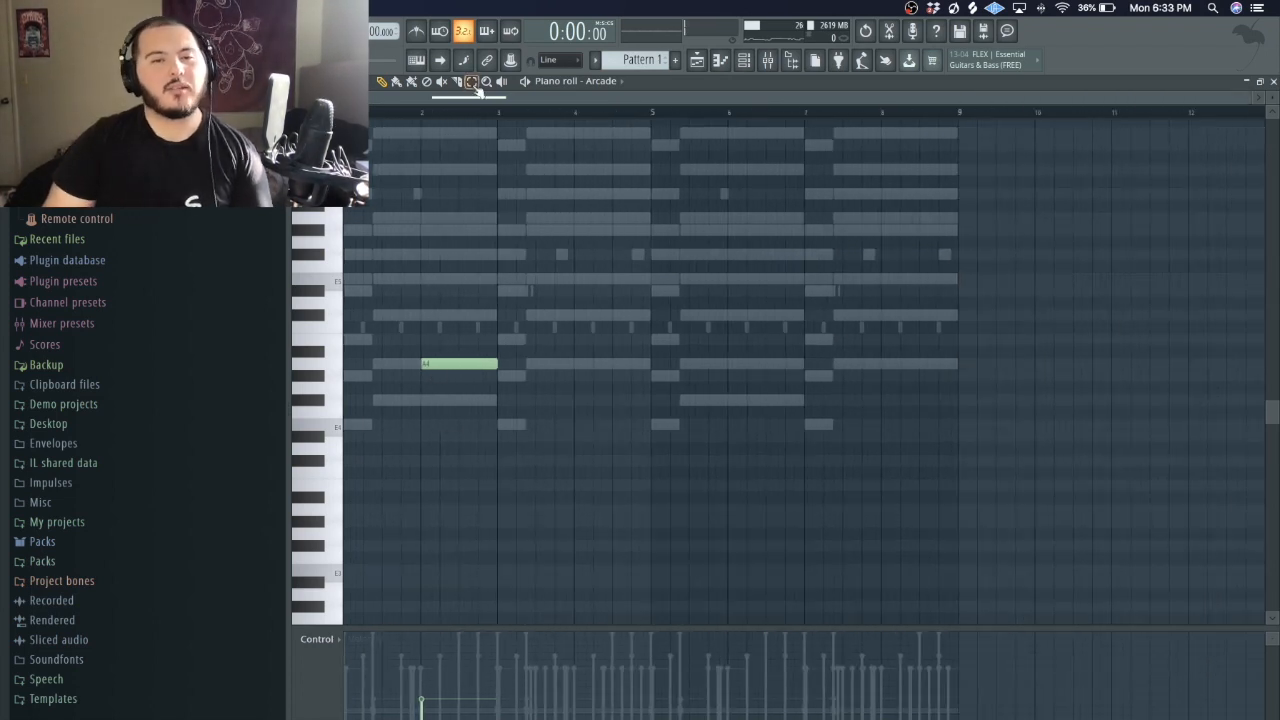
{"action": "scroll", "coordinate": [371, 437], "scroll_direction": "up", "scroll_amount": 3}
{"action": "scroll", "coordinate": [514, 434], "scroll_direction": "up", "scroll_amount": 3}
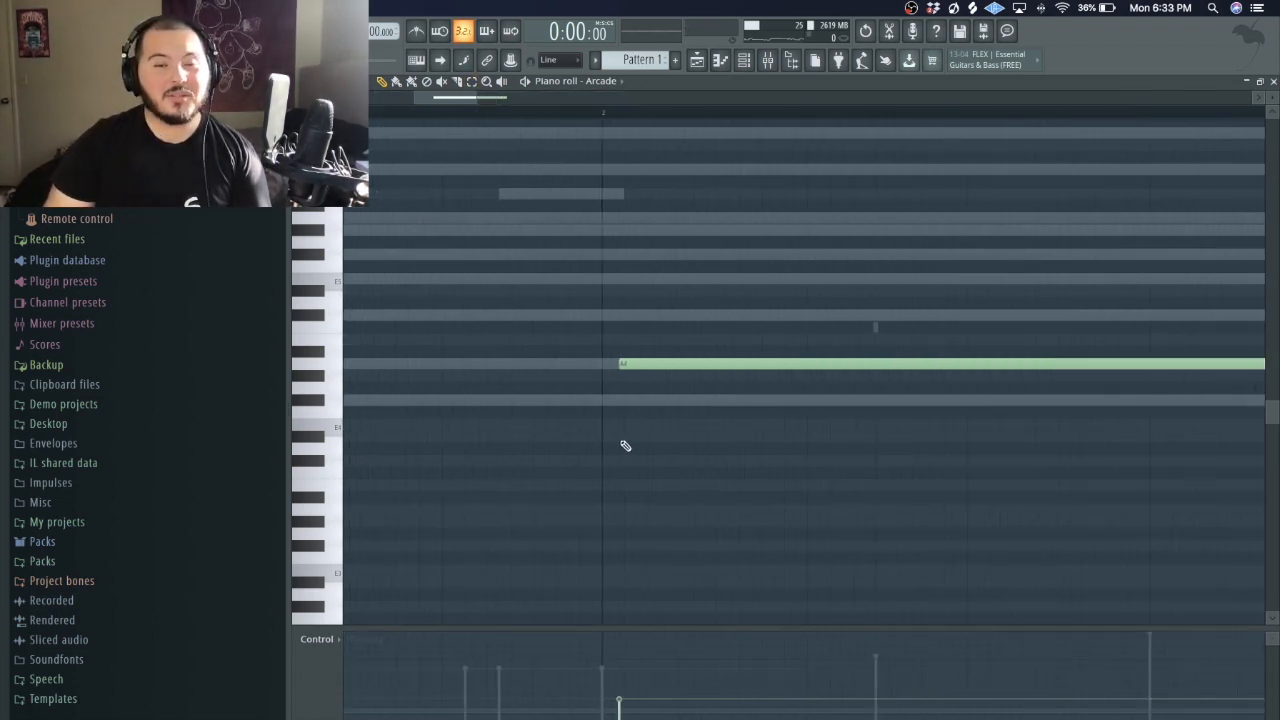
{"action": "left_click_drag", "start_coordinate": [643, 363], "coordinate": [626, 360]}
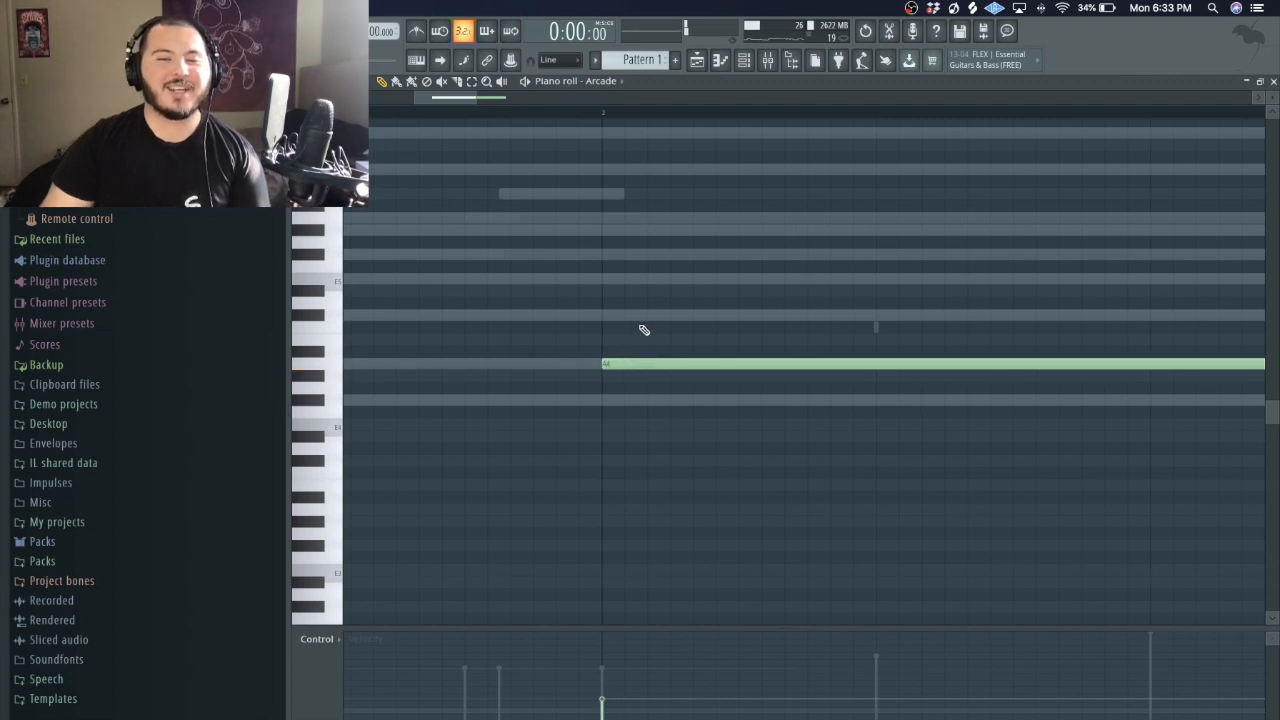
- Add a matching one-bar A4 note at the start of bar 6 in the Arcade piano roll
{"action": "scroll", "coordinate": [640, 340], "scroll_direction": "down", "scroll_amount": 3}
{"action": "scroll", "coordinate": [659, 409], "scroll_direction": "down", "scroll_amount": 4}
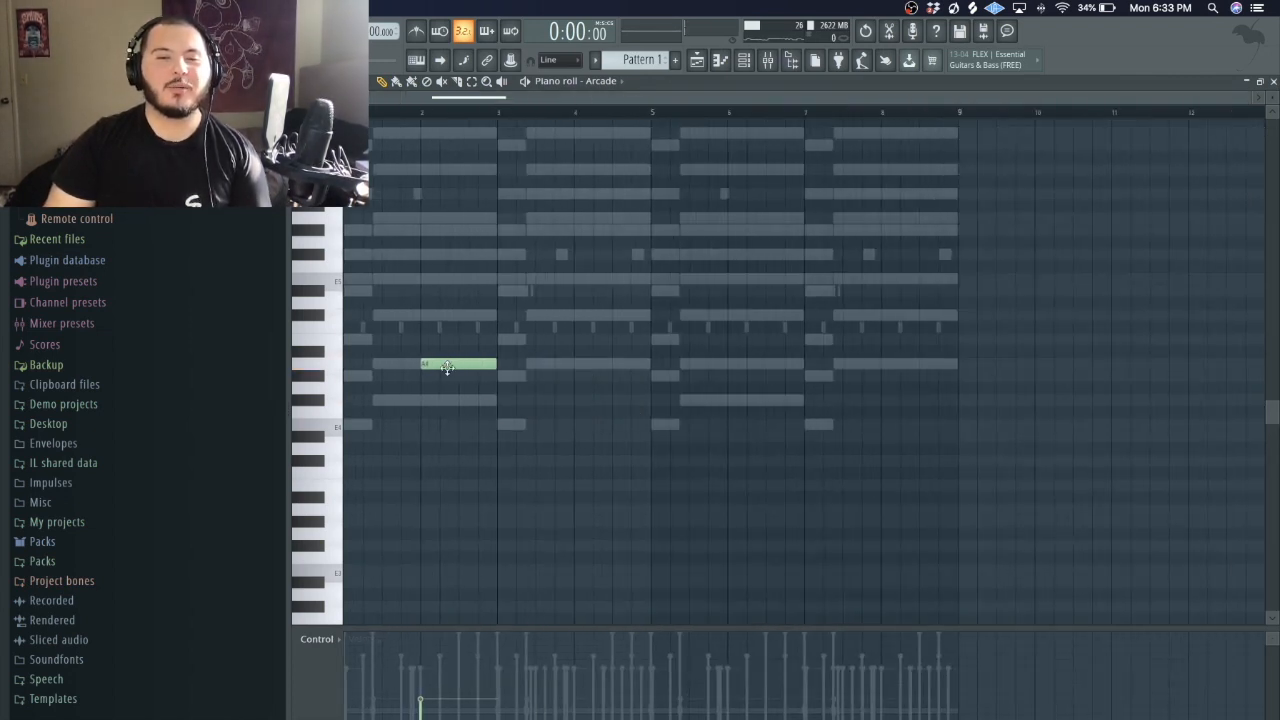
{"action": "left_click_drag", "start_coordinate": [763, 353], "coordinate": [777, 356]}
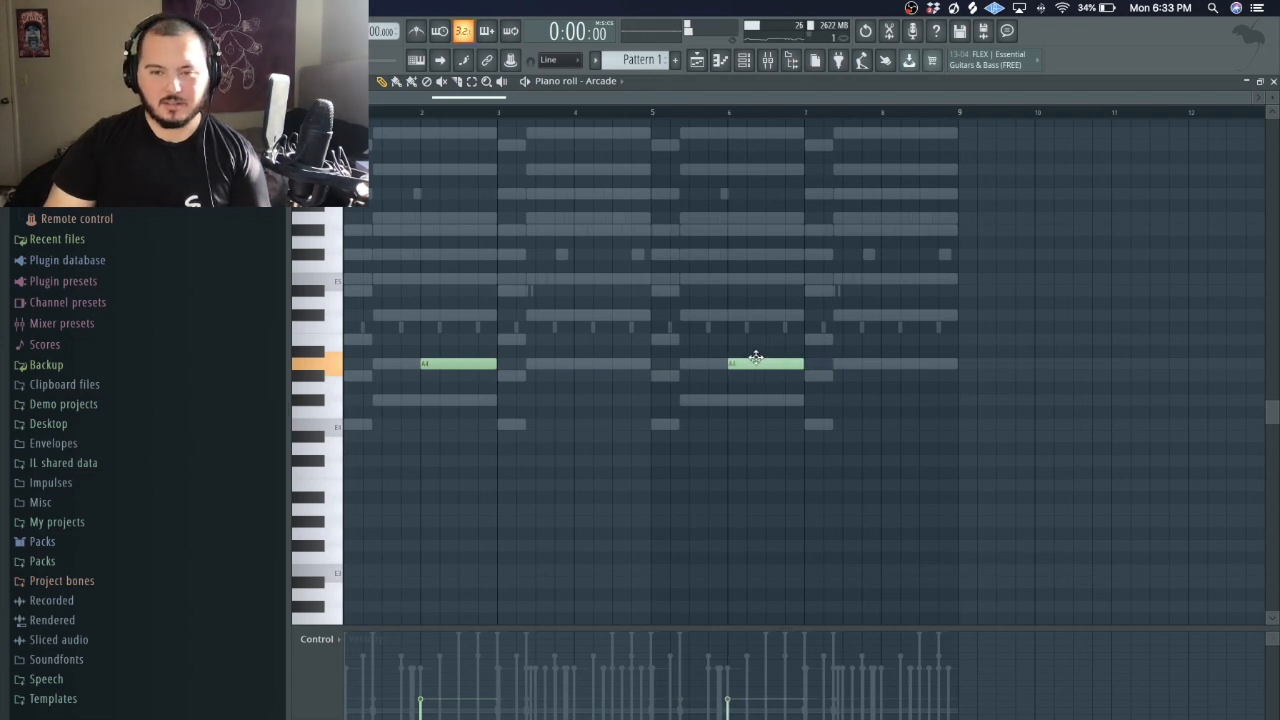
{"action": "scroll", "coordinate": [729, 383], "scroll_direction": "up", "scroll_amount": 5}
{"action": "scroll", "coordinate": [729, 385], "scroll_direction": "down", "scroll_amount": 5}
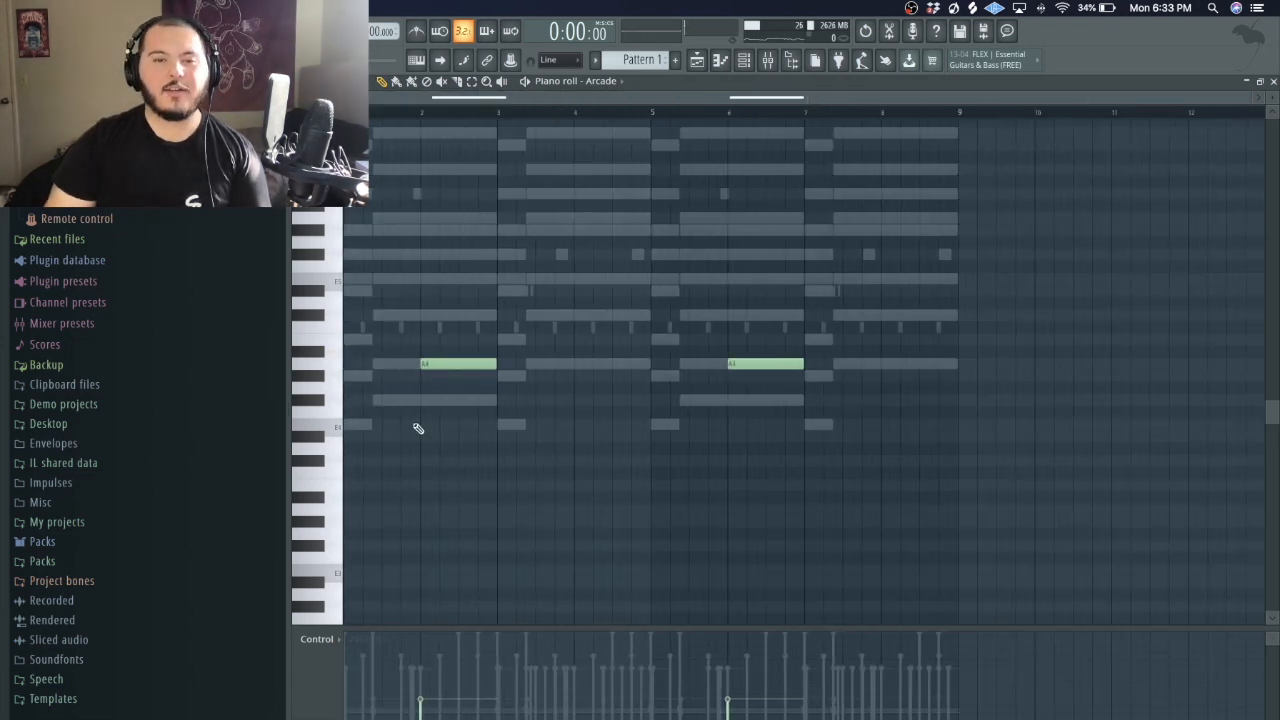
- Add a one-bar E5 note starting on bar 4 in the Arcade piano roll
{"action": "scroll", "coordinate": [478, 401], "scroll_direction": "up", "scroll_amount": 1}
{"action": "scroll", "coordinate": [478, 401], "scroll_direction": "up", "scroll_amount": 2}
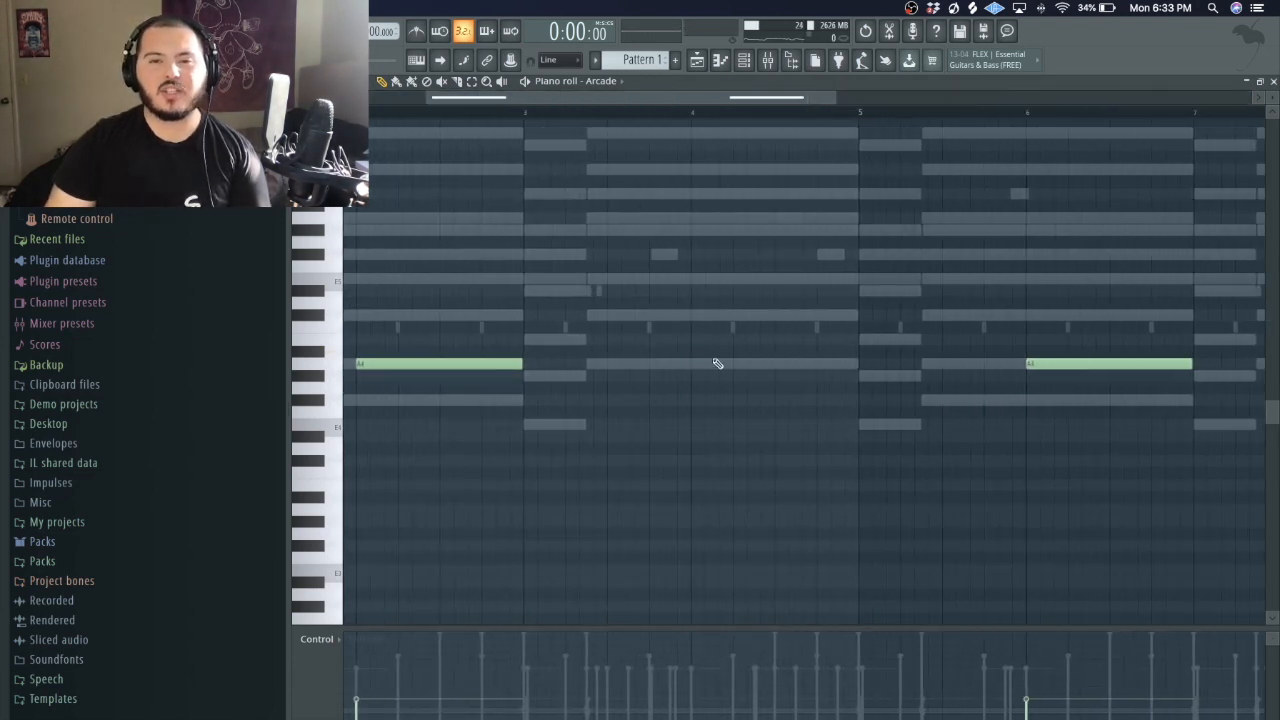
{"action": "scroll", "coordinate": [710, 385], "scroll_direction": "up", "scroll_amount": 4}
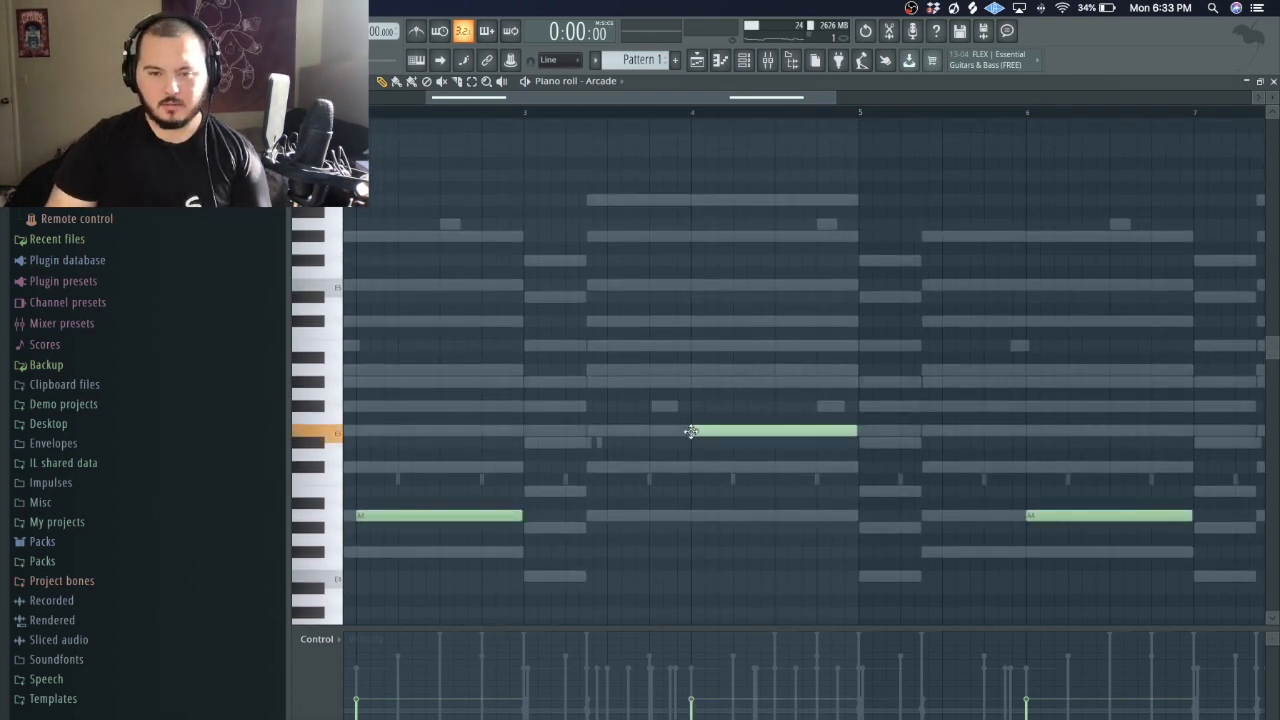
{"action": "scroll", "coordinate": [697, 451], "scroll_direction": "up", "scroll_amount": 12}
{"action": "scroll", "coordinate": [697, 451], "scroll_direction": "down", "scroll_amount": 4}
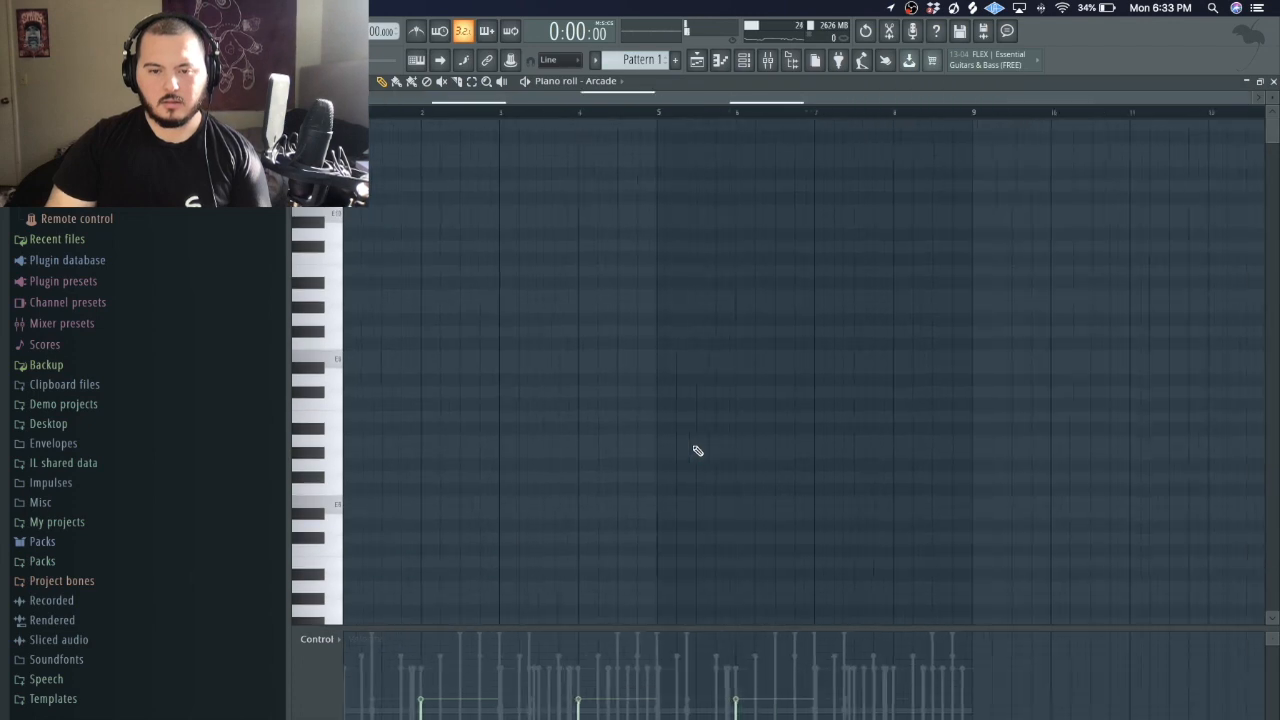
{"action": "scroll", "coordinate": [692, 453], "scroll_direction": "down", "scroll_amount": 10}
- Add another one-bar E5 note at the start of bar 8, check its alignment to the grid, and listen to the pattern
{"action": "key", "text": "space"}
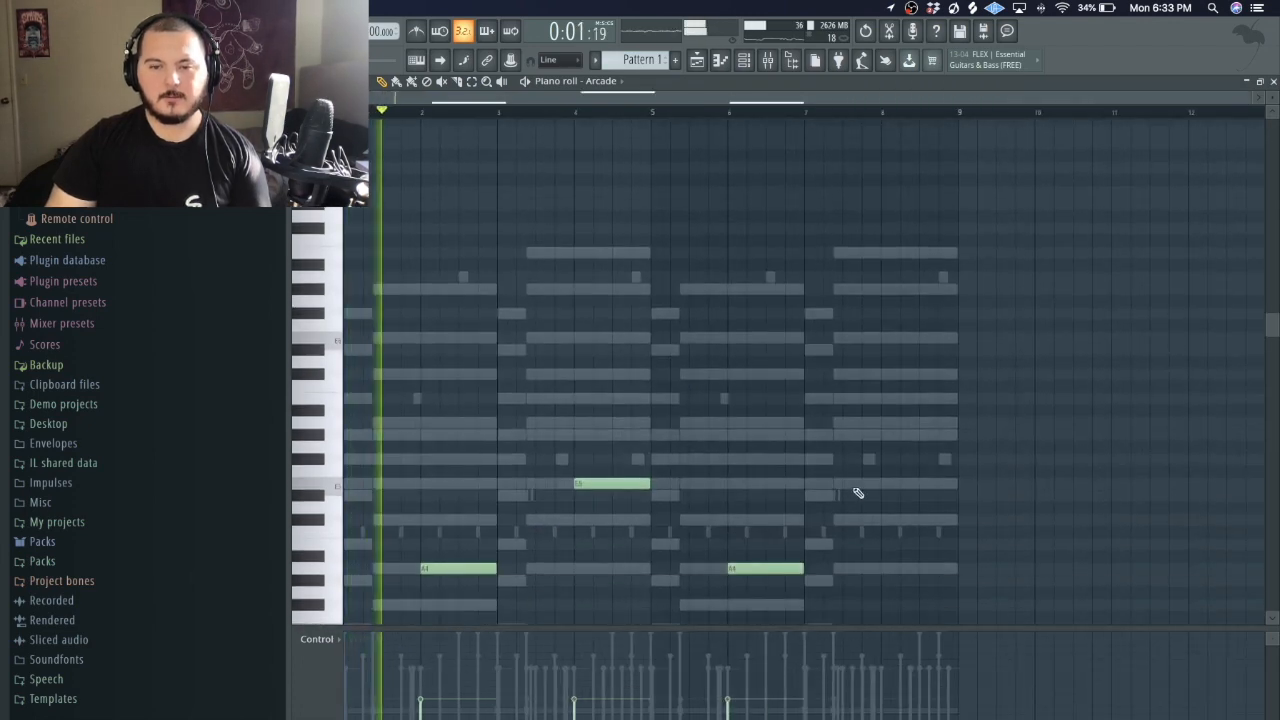
{"action": "left_click", "coordinate": [886, 484]}
{"action": "scroll", "coordinate": [946, 534], "scroll_direction": "up", "scroll_amount": 8}
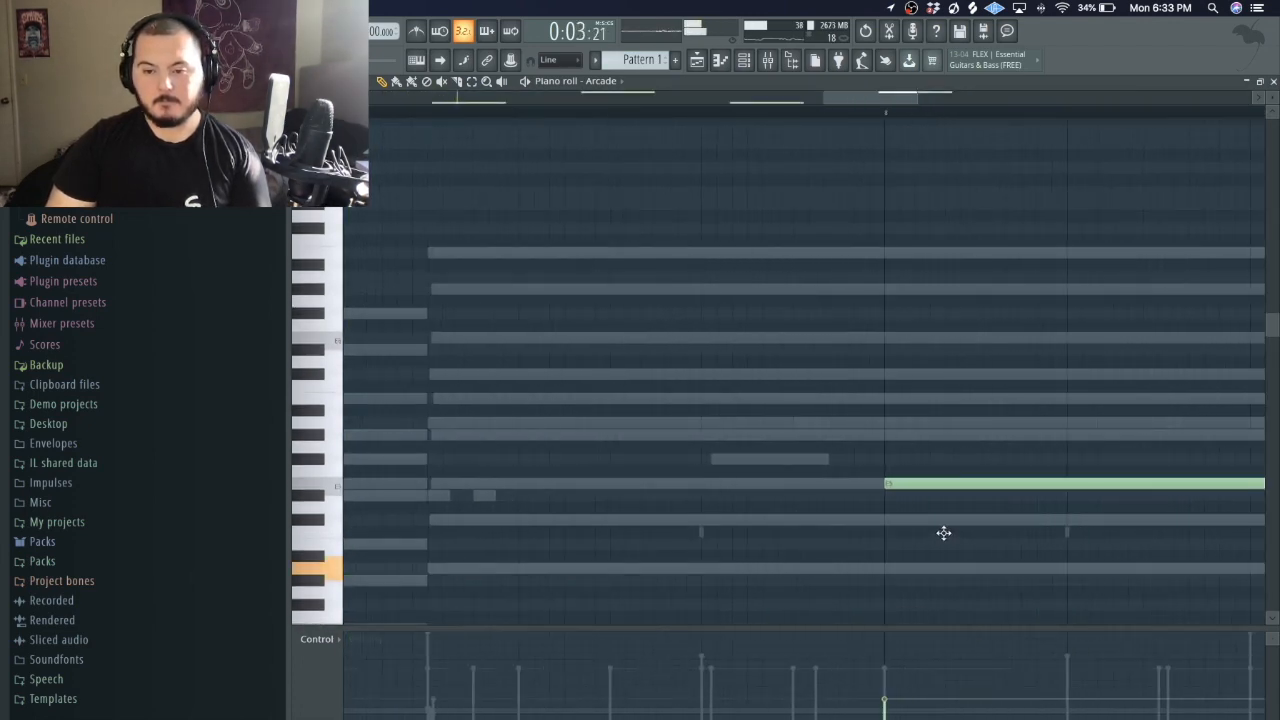
{"action": "scroll", "coordinate": [943, 531], "scroll_direction": "down", "scroll_amount": 8}
{"action": "scroll", "coordinate": [949, 529], "scroll_direction": "up", "scroll_amount": 8}
{"action": "scroll", "coordinate": [954, 527], "scroll_direction": "down", "scroll_amount": 8}
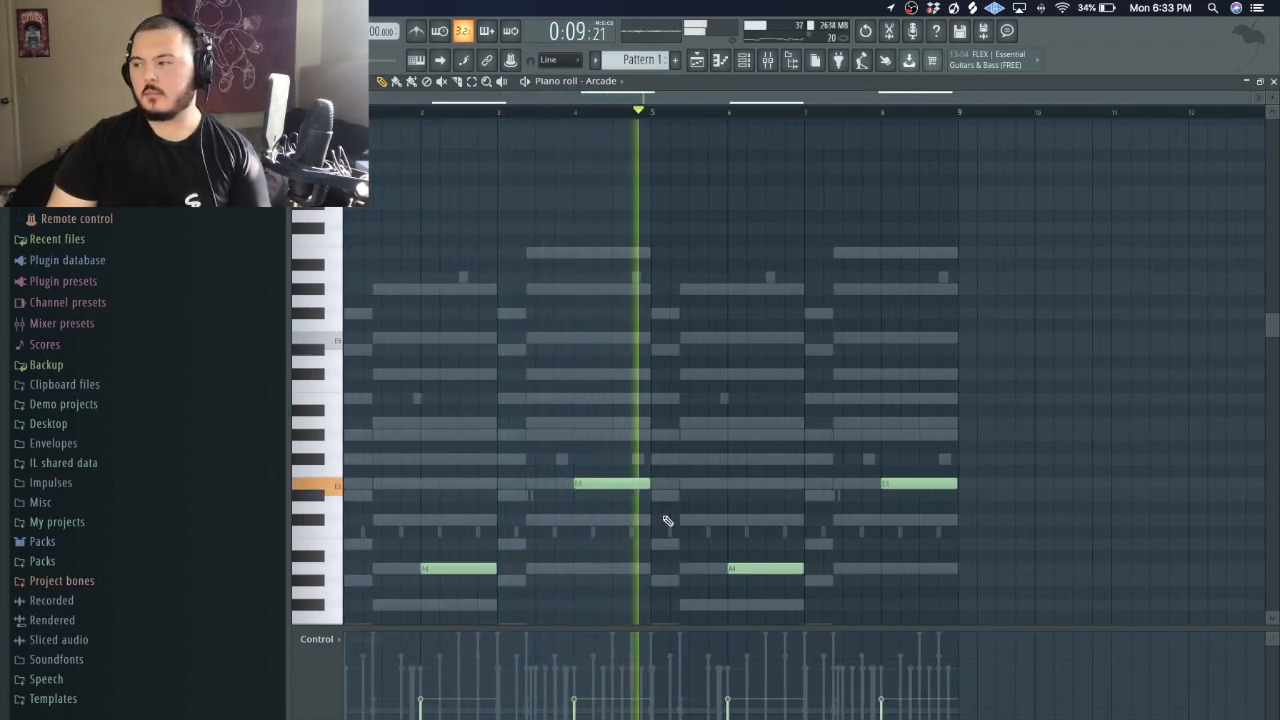
{"action": "key", "text": "space"}
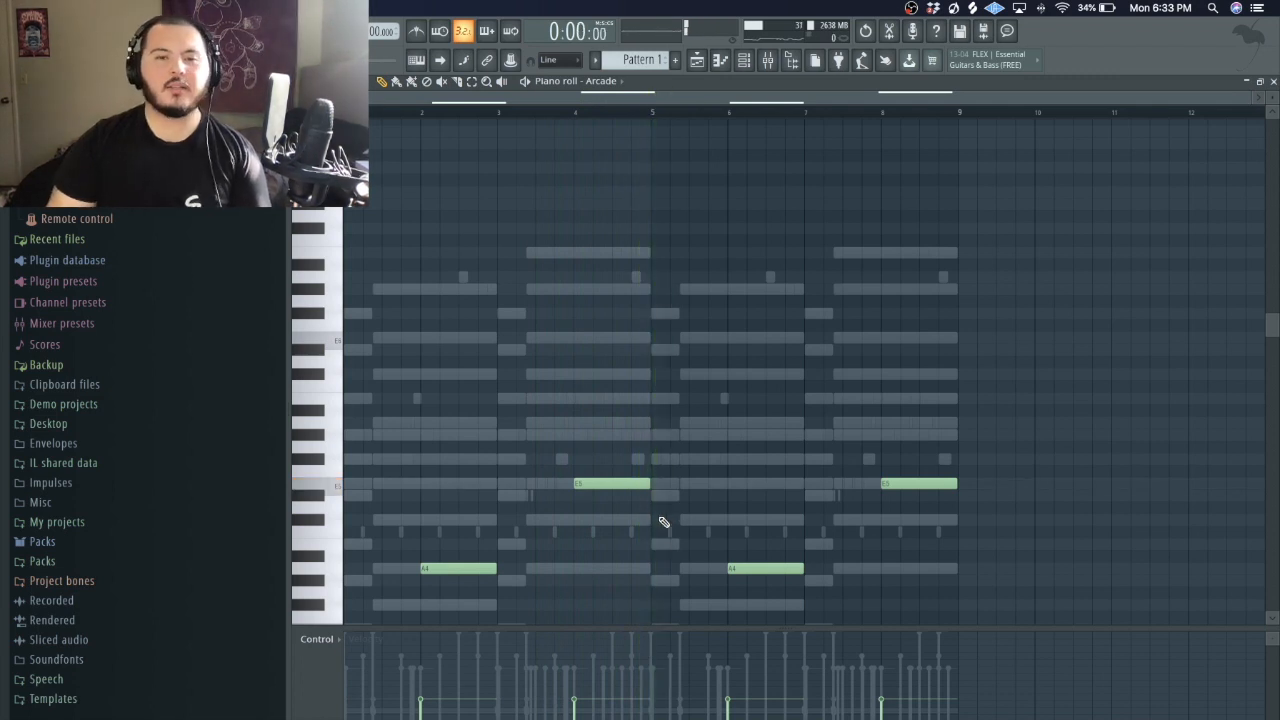
- Open the playlist to view Pattern 1 in the arrangement
{"action": "scroll", "coordinate": [663, 522], "scroll_direction": "down", "scroll_amount": 4}
{"action": "left_click", "coordinate": [697, 60]}
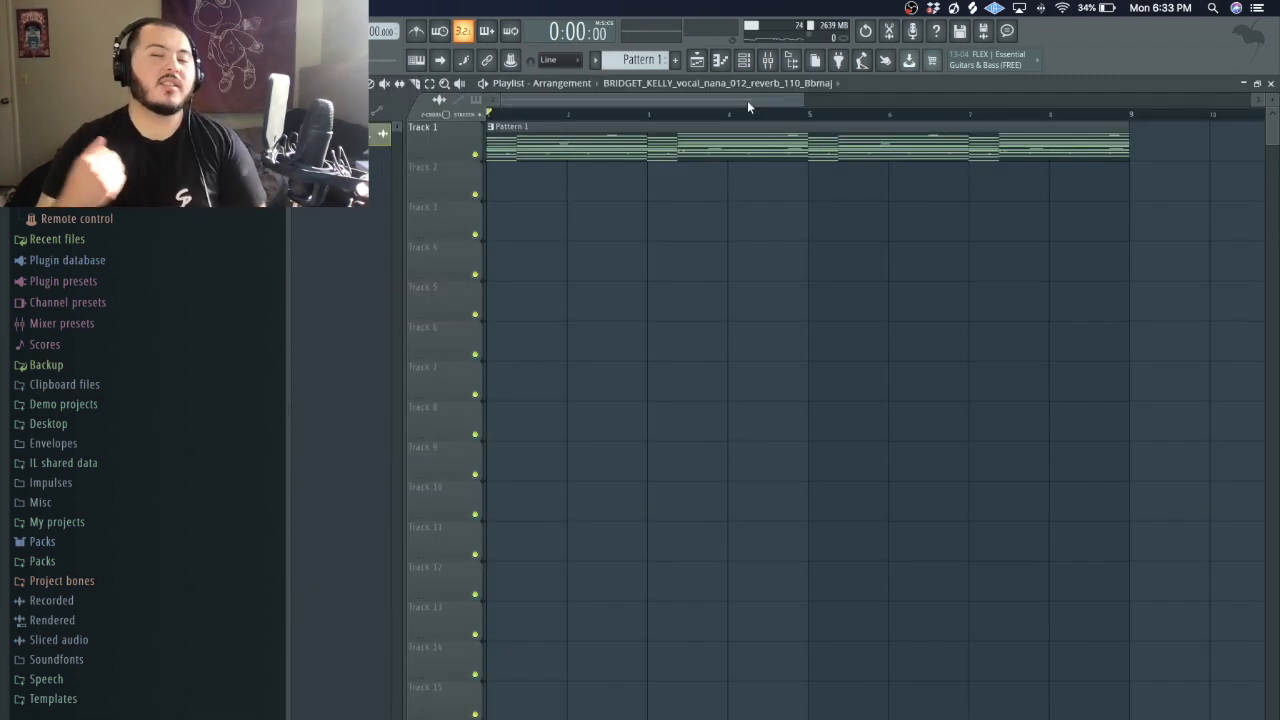